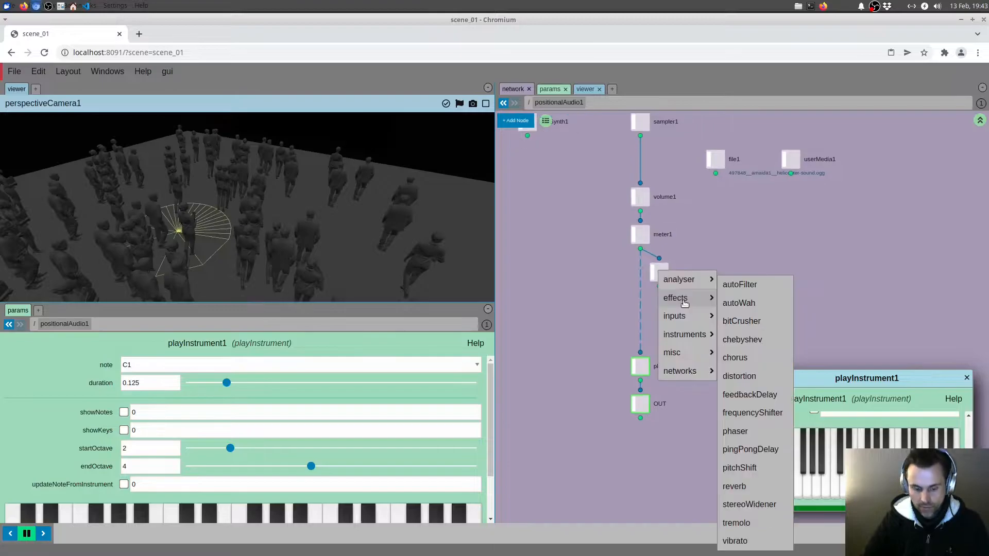
Add a waveform node below FFT1, connect it into playInstrument1, and review the FFT1 and waveform1 parameters
key(Return)
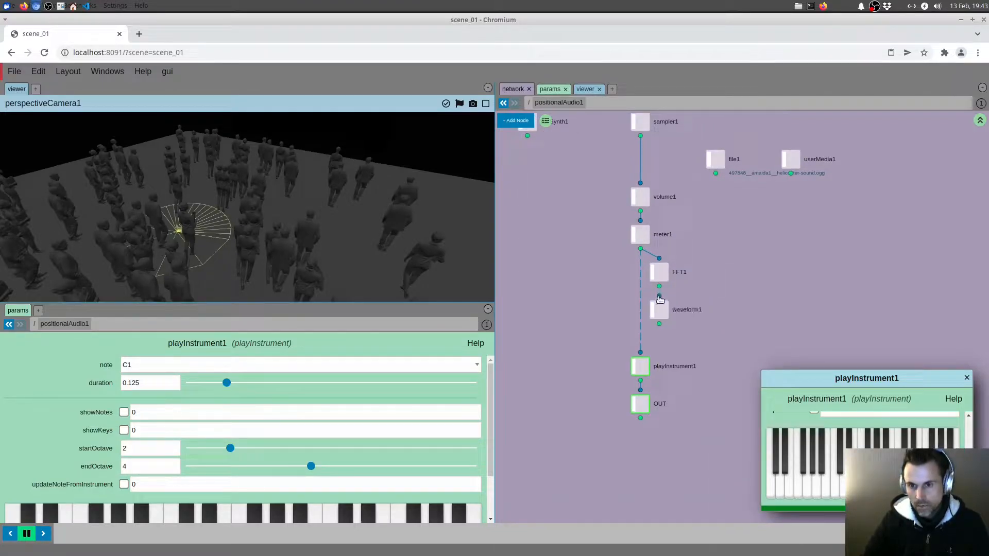
drag(646, 350, 640, 352)
click(659, 272)
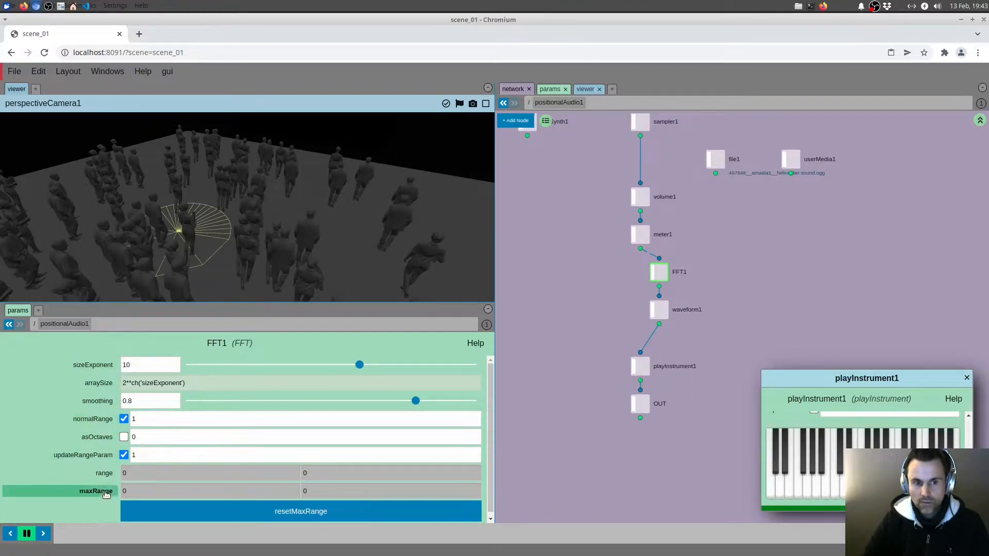
click(659, 309)
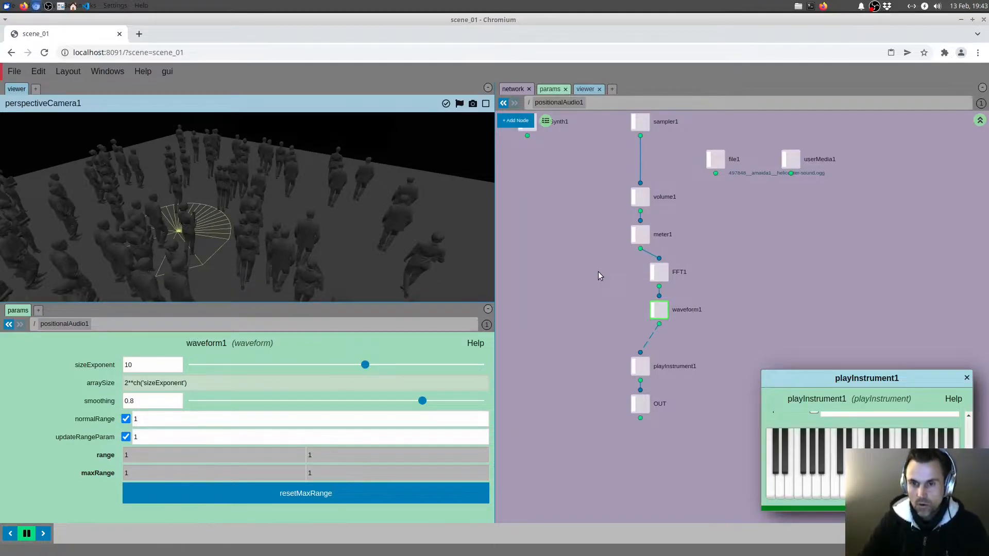
Add a copNetwork node inside positionalAudio1 and rename it COP
key(u)
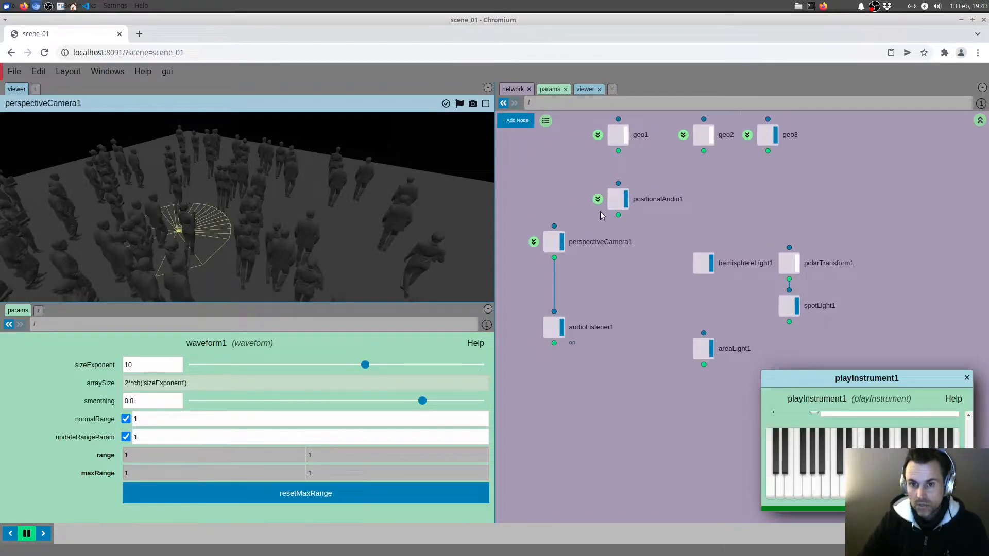
key(i)
key(Tab)
text(c)
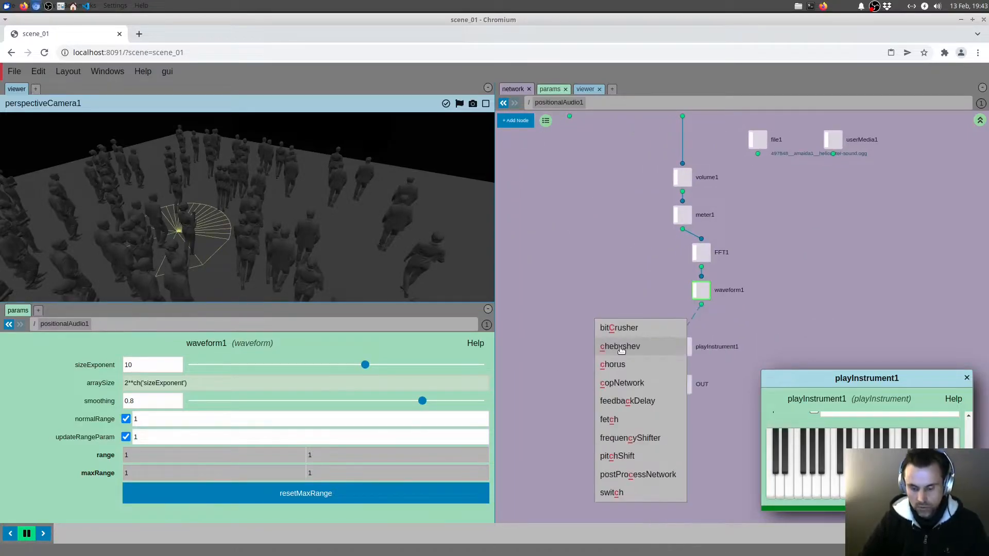
text(op)
click(619, 332)
click(570, 345)
click(594, 350)
text(COP)
key(Return)
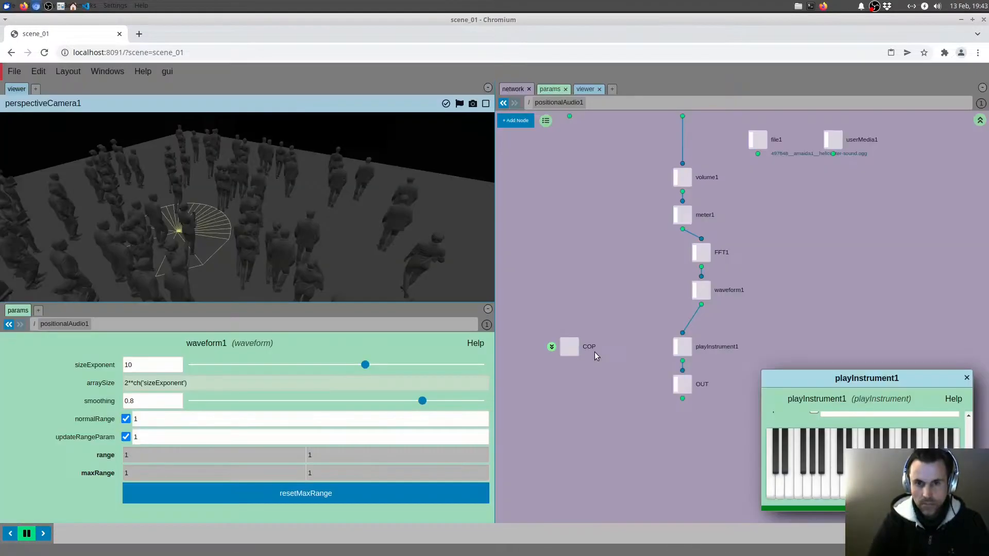
Enter the COP network and add an audioAnalyser node
click(551, 347)
key(Tab)
mouse_move(602, 323)
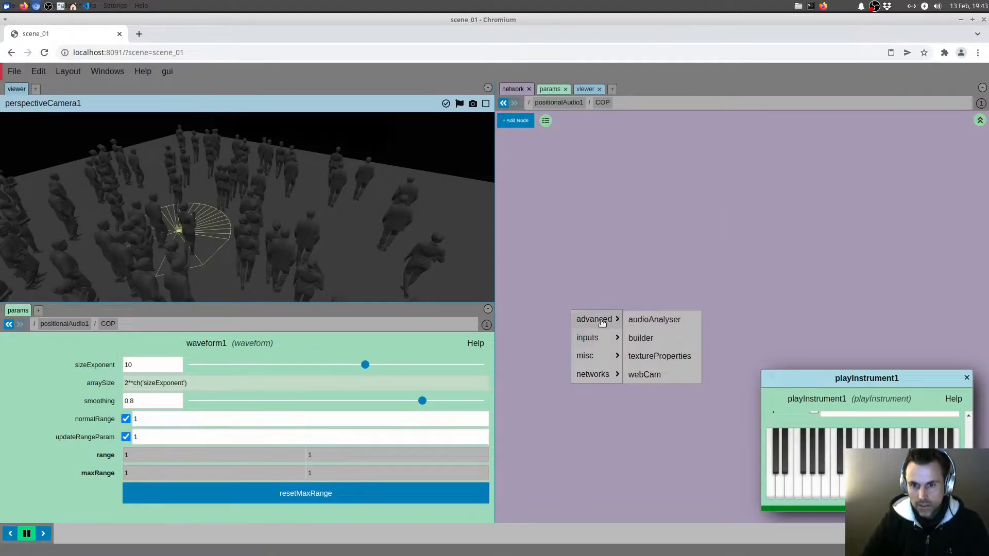
click(670, 323)
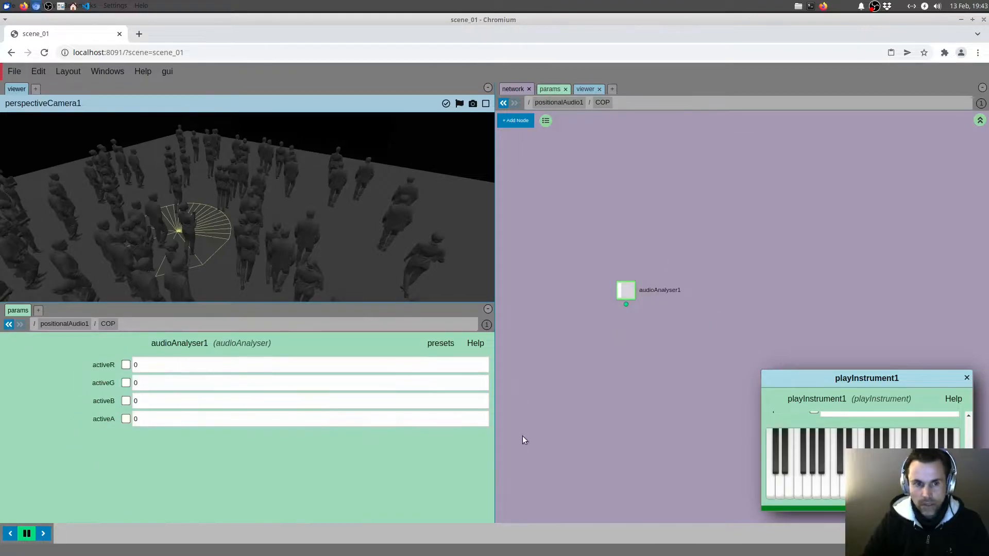
Enable activeR on audioAnalyser1 and set audioNodeR to the waveform1 node, using a relative path
click(126, 365)
click(125, 365)
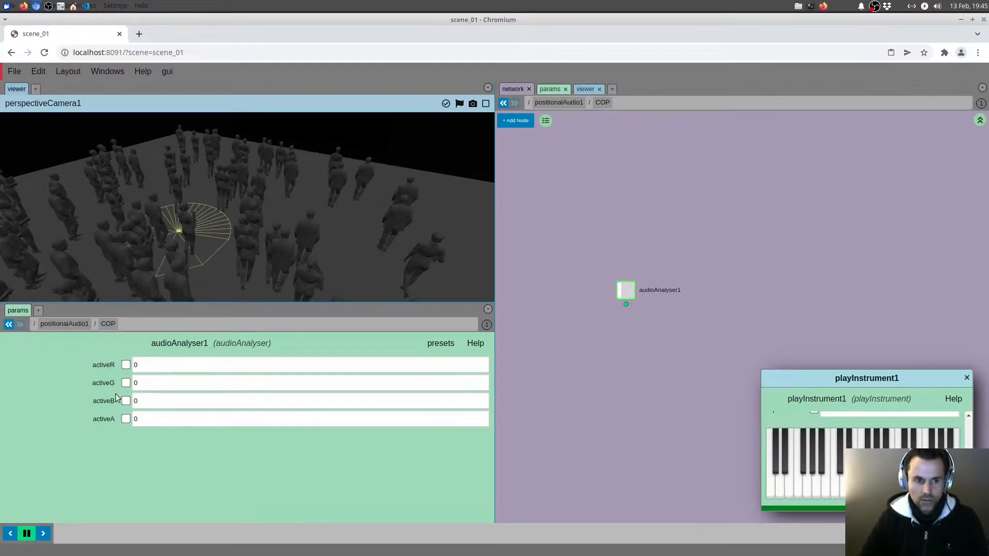
click(127, 367)
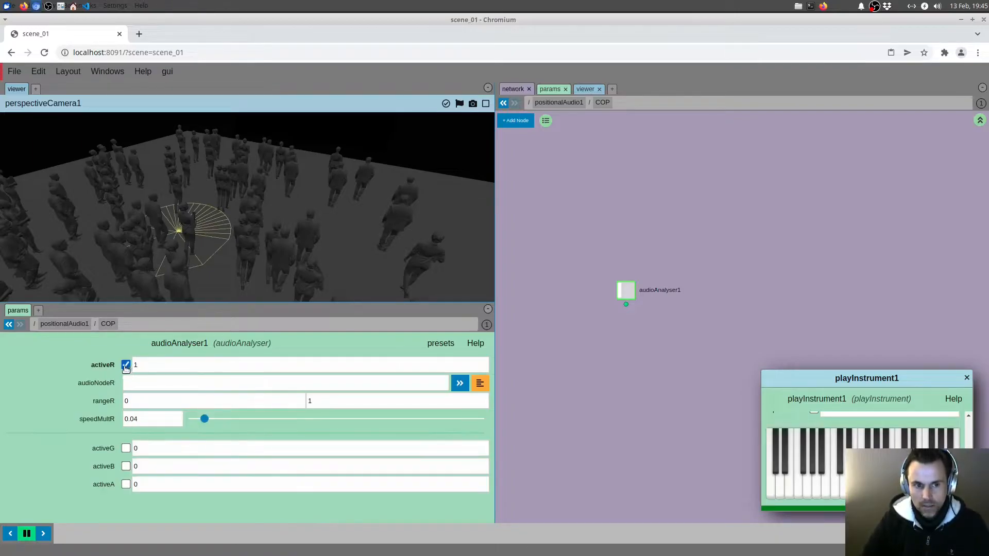
click(480, 384)
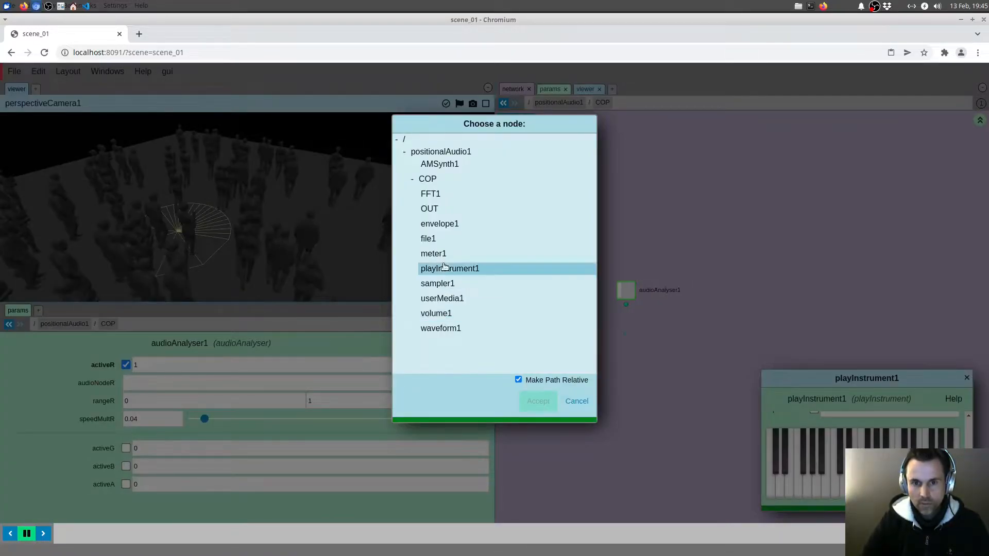
click(440, 330)
click(537, 402)
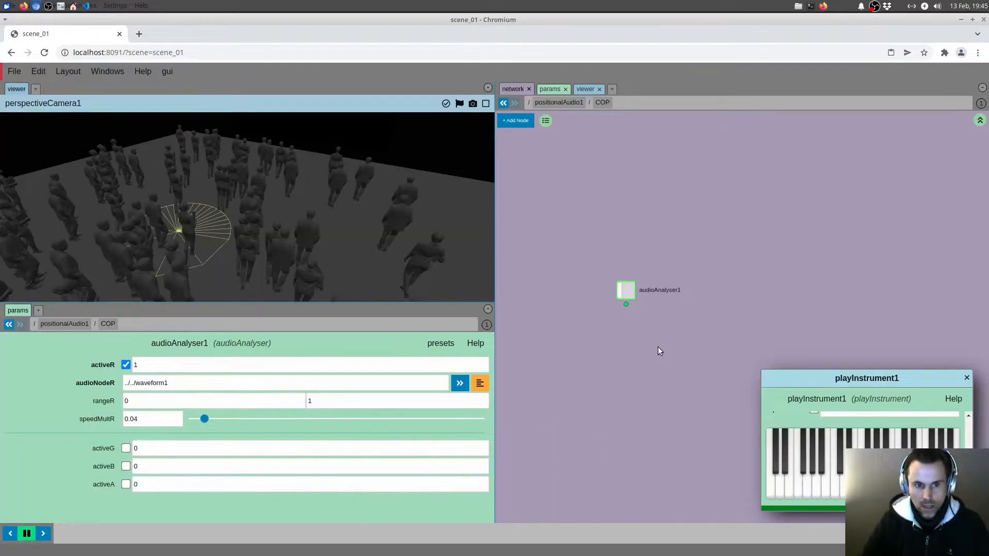
Open audioAnalyser1's parameters in a floating panel and place it above the playInstrument1 panel
right_click(627, 294)
click(650, 309)
drag(517, 176, 895, 161)
middle_drag(682, 230, 649, 244)
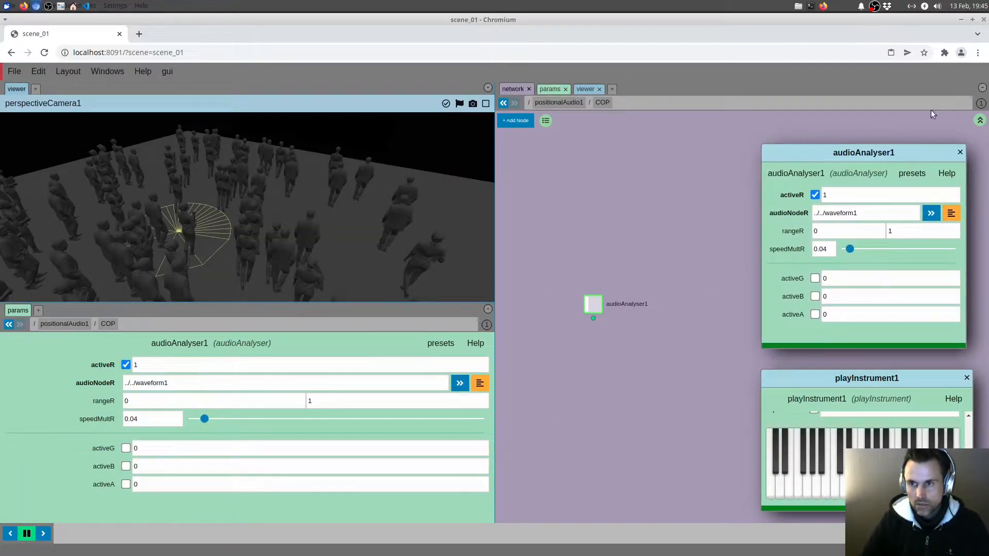
Return to the positionalAudio1 network and examine the range parameters of waveform1 and meter1
click(980, 121)
middle_drag(642, 300, 574, 313)
click(634, 305)
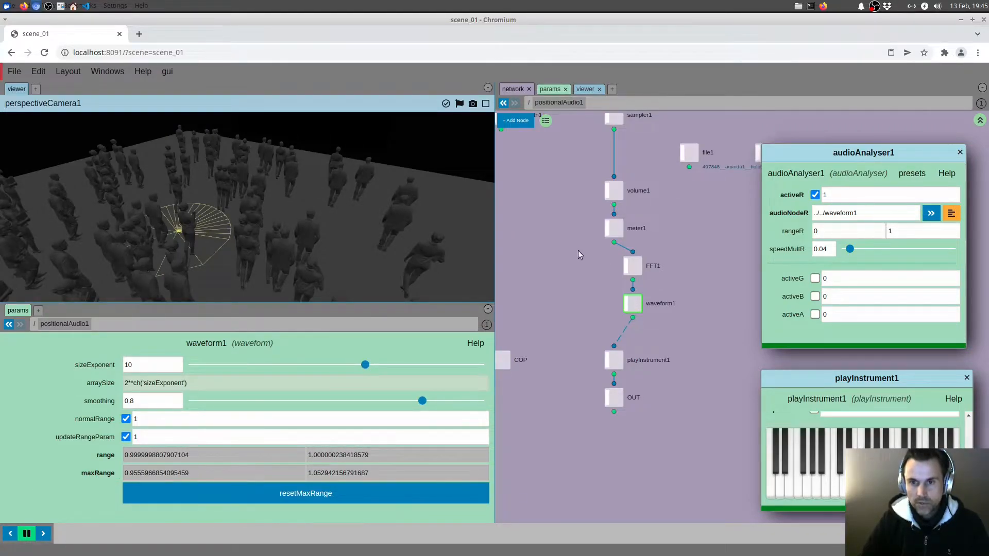
click(637, 229)
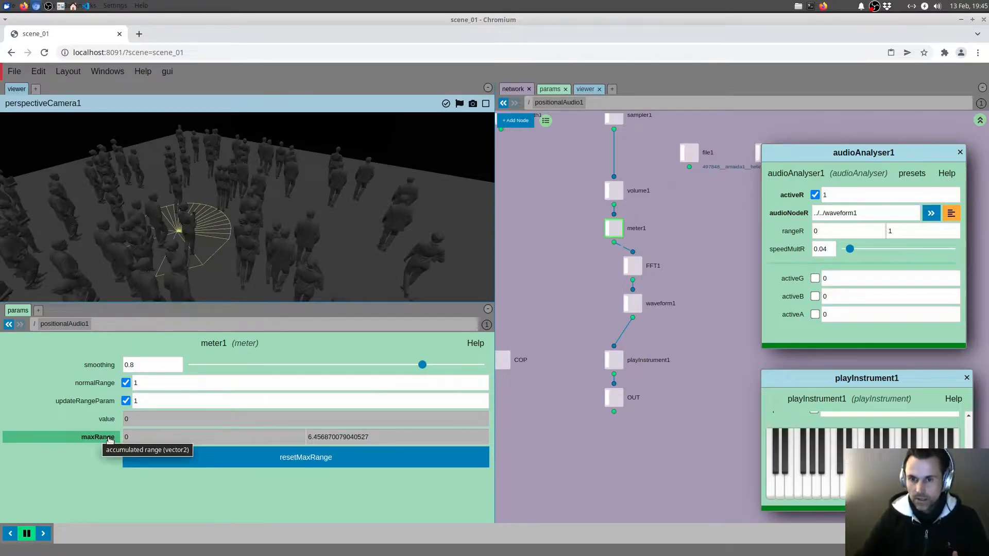
click(634, 308)
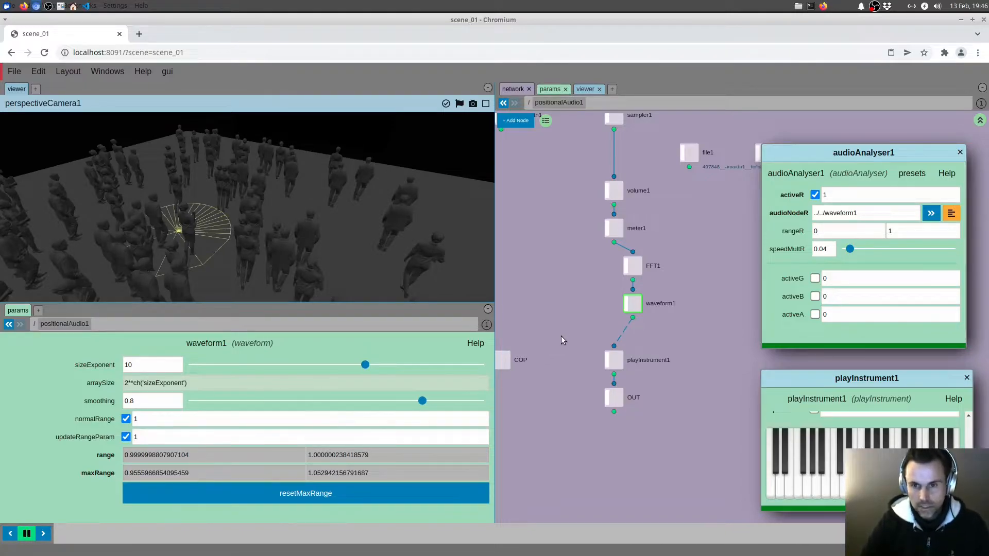
middle_drag(577, 301, 601, 311)
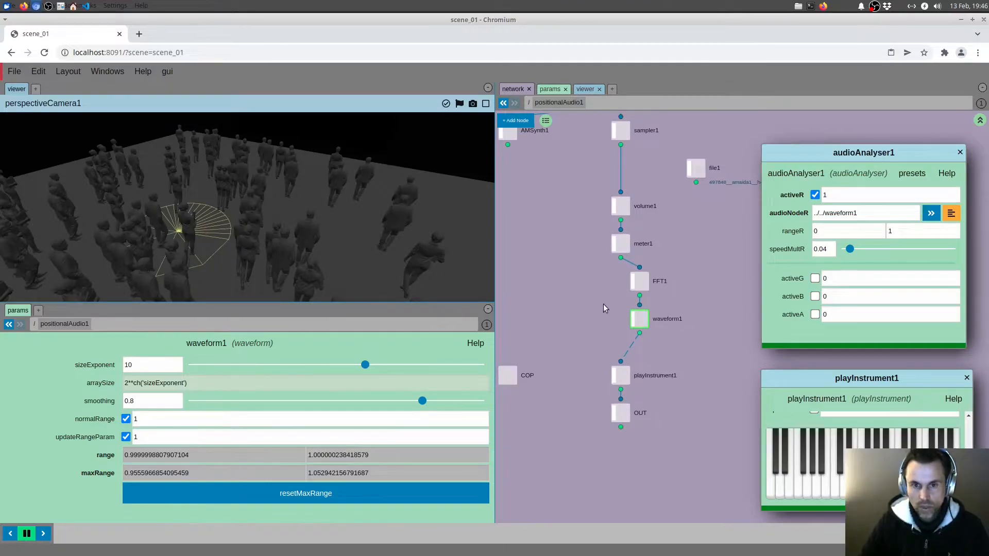
Go up to the root network and rename the geo3 object as crowd
key(u)
middle_drag(690, 233, 613, 301)
middle_drag(656, 268, 672, 278)
scroll(729, 241, down, 1)
middle_drag(704, 249, 668, 249)
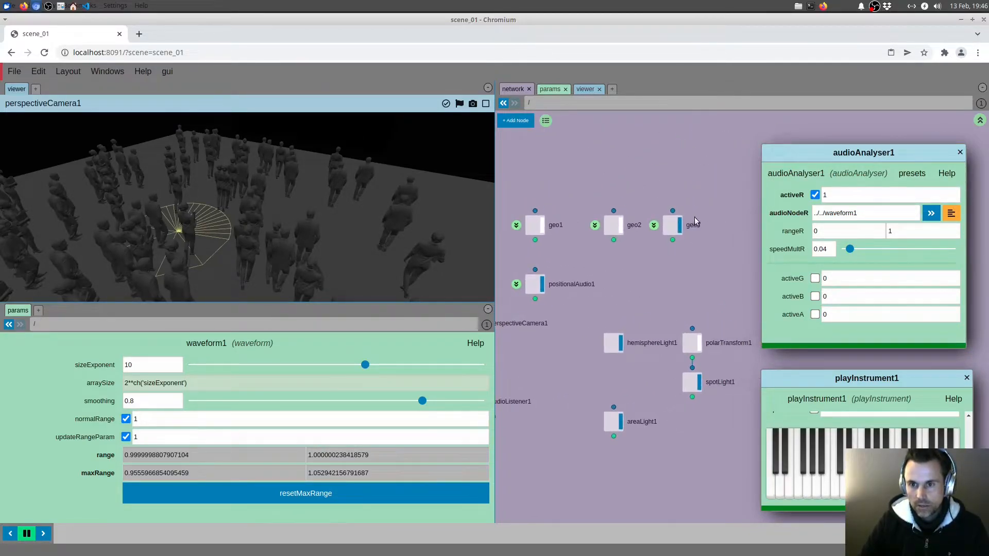
drag(669, 254, 667, 256)
click(680, 226)
click(679, 226)
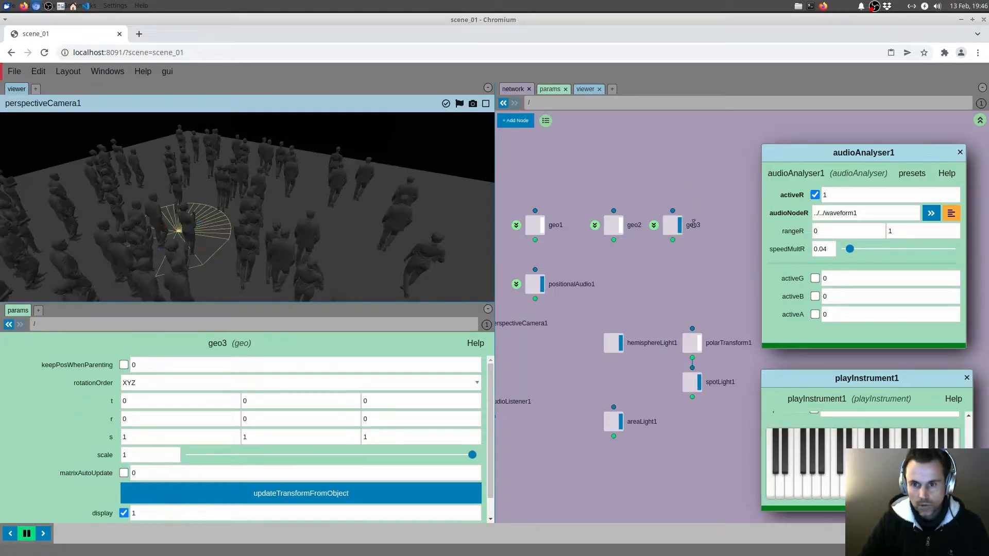
double_click(693, 226)
text(crowd)
key(Return)
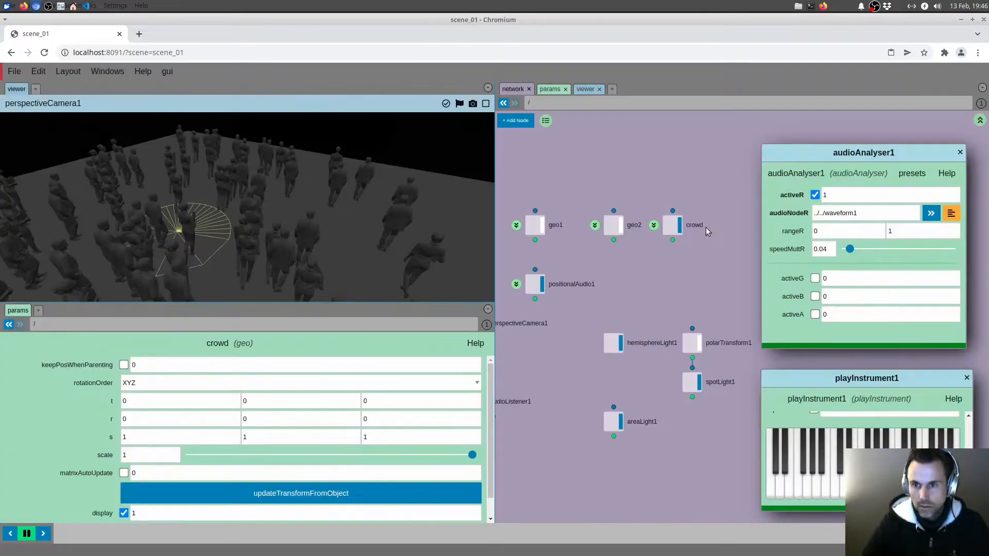
Hide the crowd object and display geo2 in the viewer instead
click(680, 225)
click(621, 226)
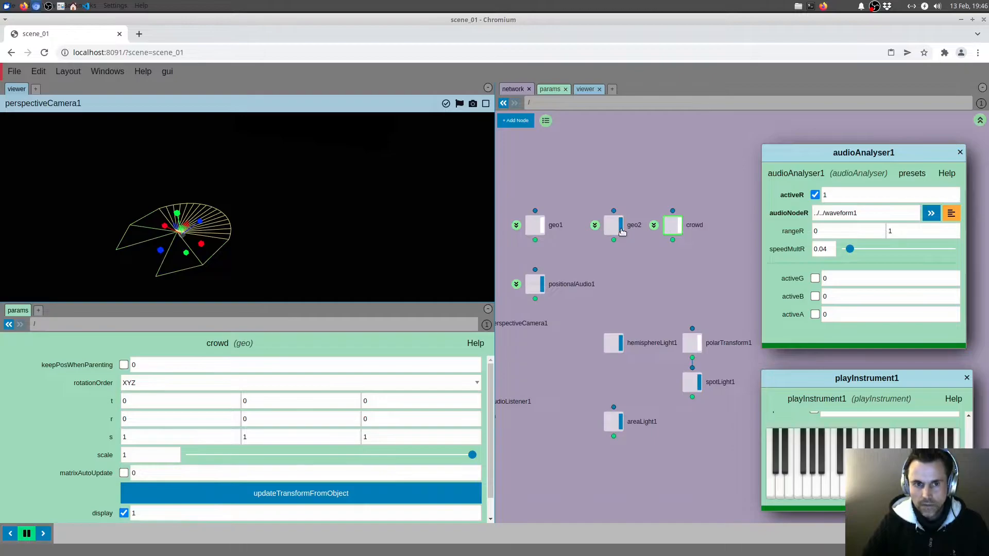
click(611, 225)
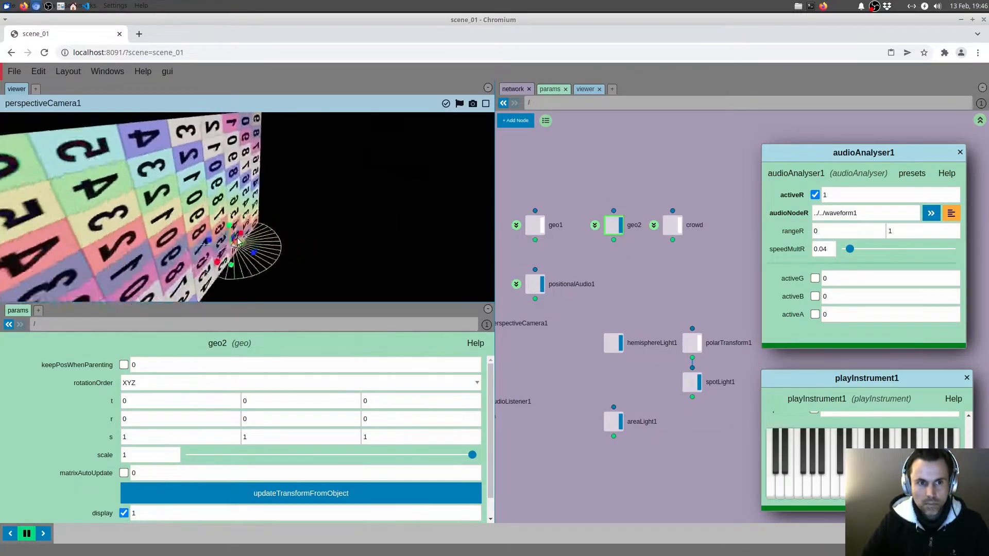
drag(316, 226, 380, 212)
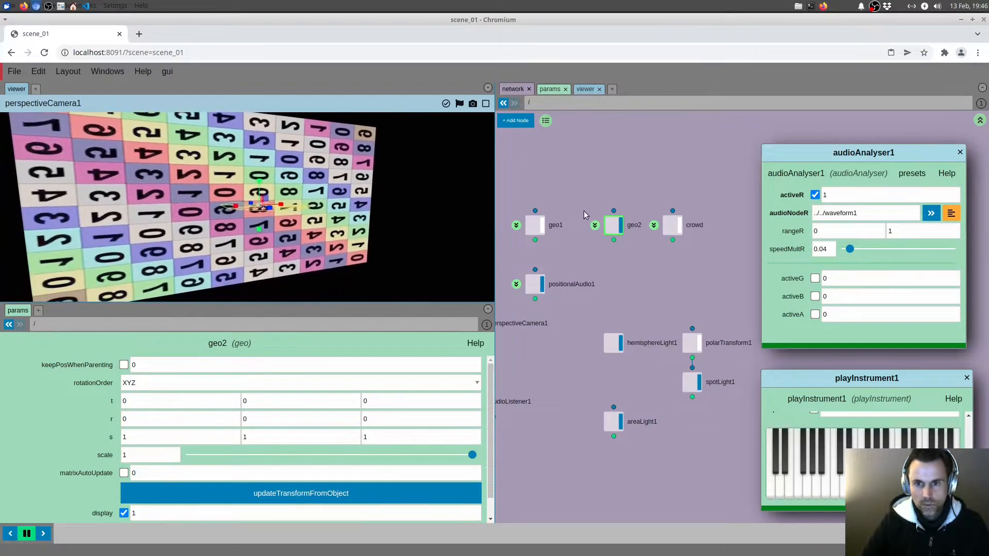
Rename geo2 as planeWithTexture and move its node slightly up, clear of the crowd node
click(633, 228)
text(plane)
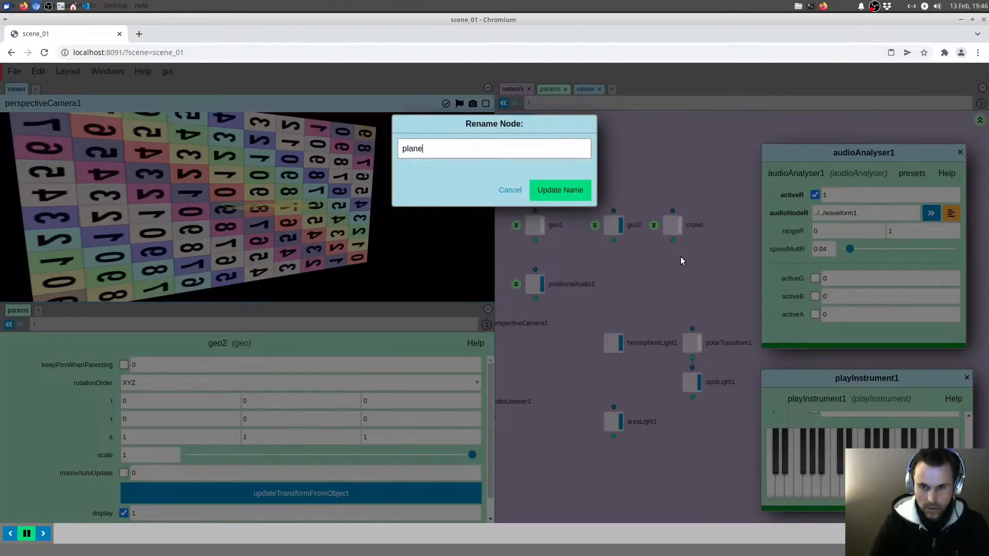
text(WithTexture)
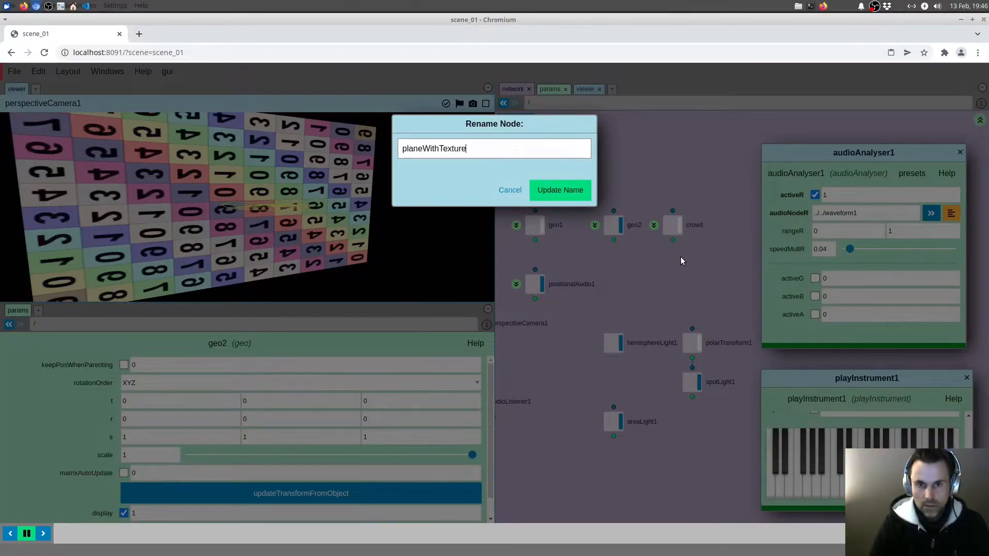
key(Return)
drag(607, 229, 606, 210)
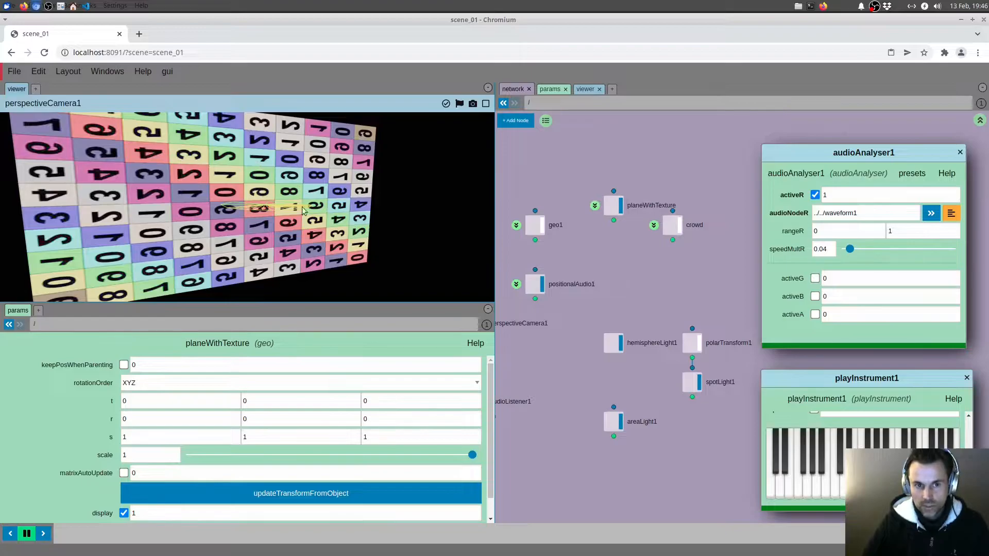
In planeWithTexture's MAT network, set the meshBasic1 texture map to positionalAudio1/COP/audioAnalyser1, using a relative path
double_click(606, 210)
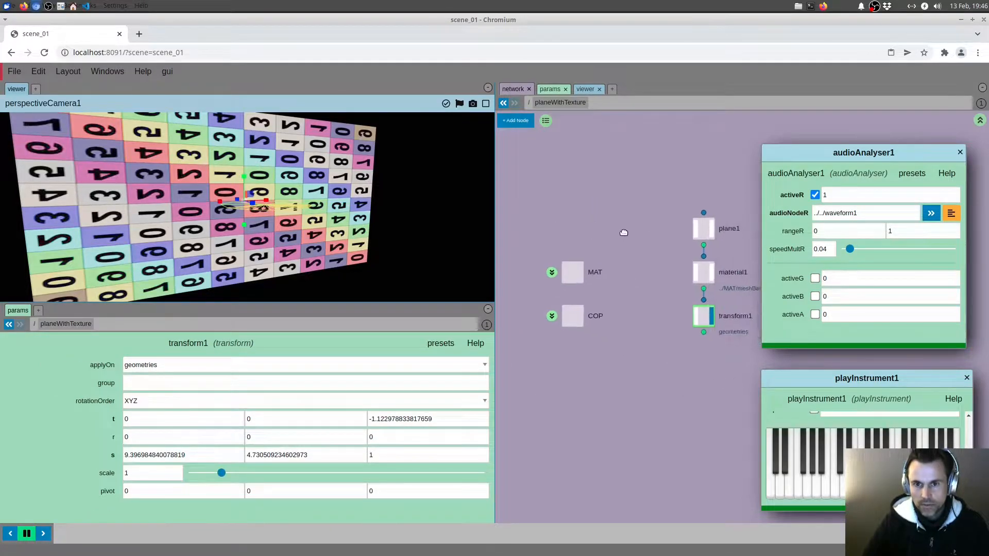
double_click(571, 270)
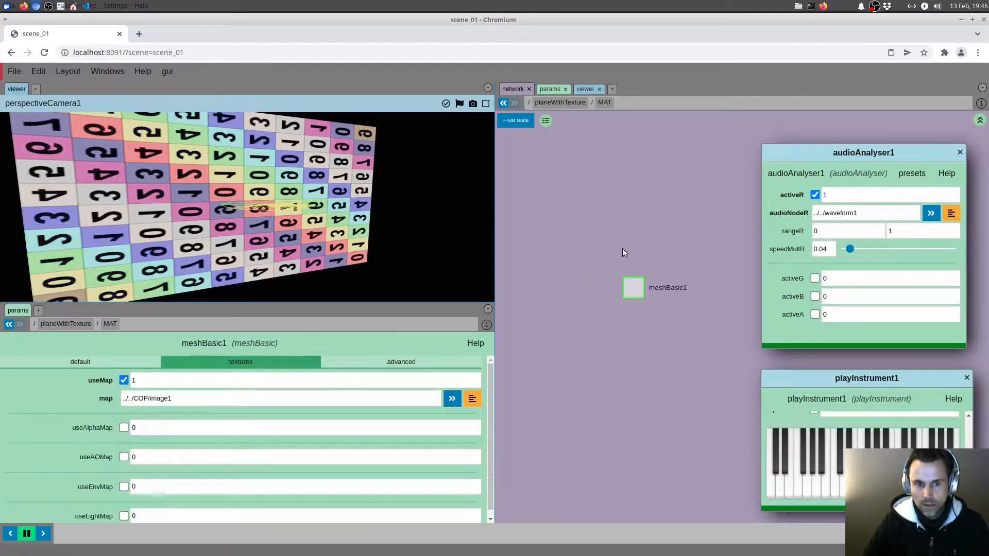
click(471, 400)
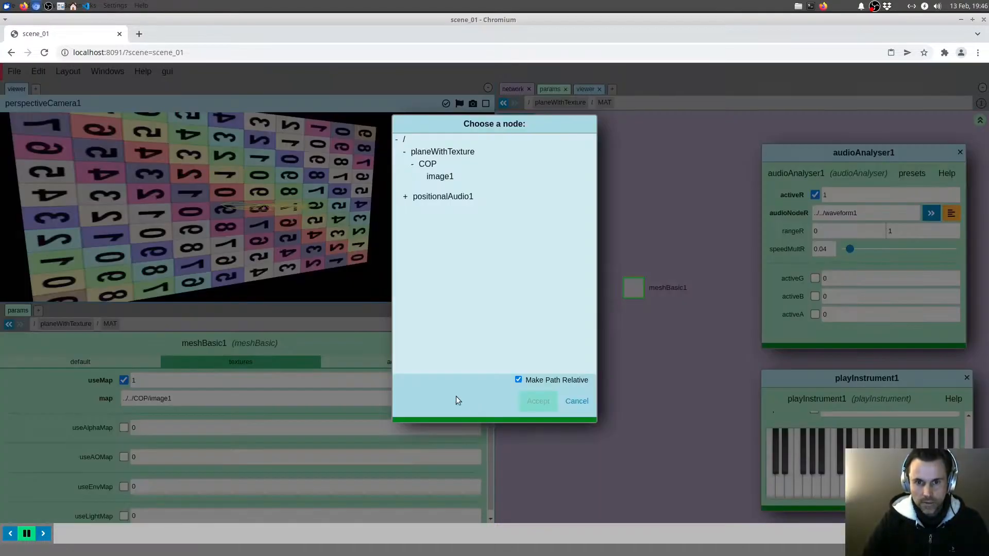
click(405, 197)
click(411, 208)
click(435, 221)
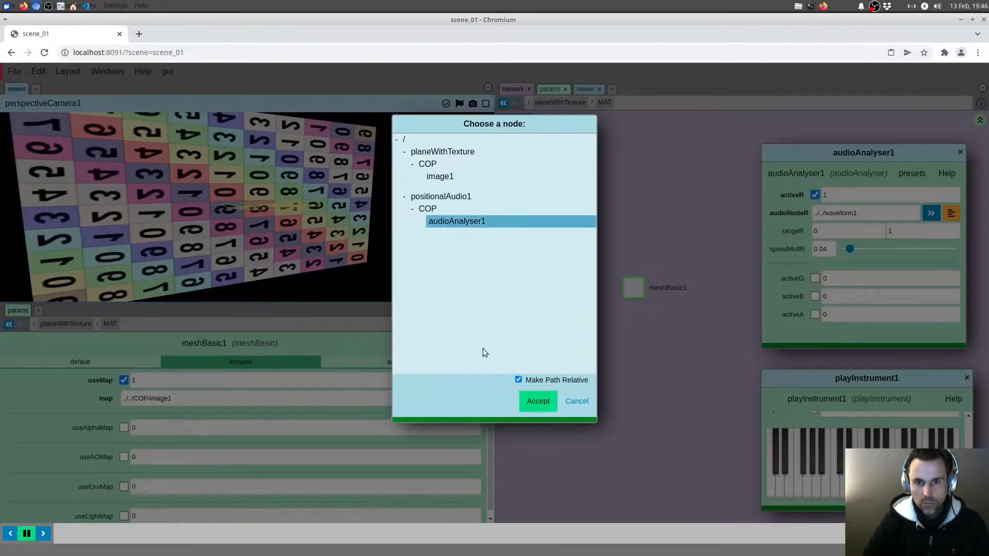
click(538, 401)
Play a note on the playInstrument1 keyboard and examine how the textured plane responds
drag(308, 253, 347, 231)
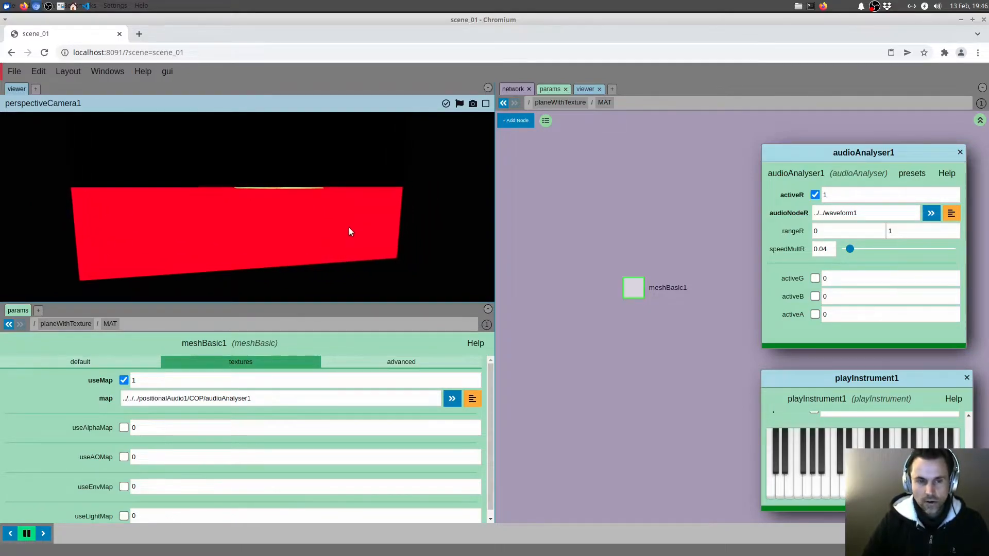
drag(352, 230, 374, 216)
click(852, 488)
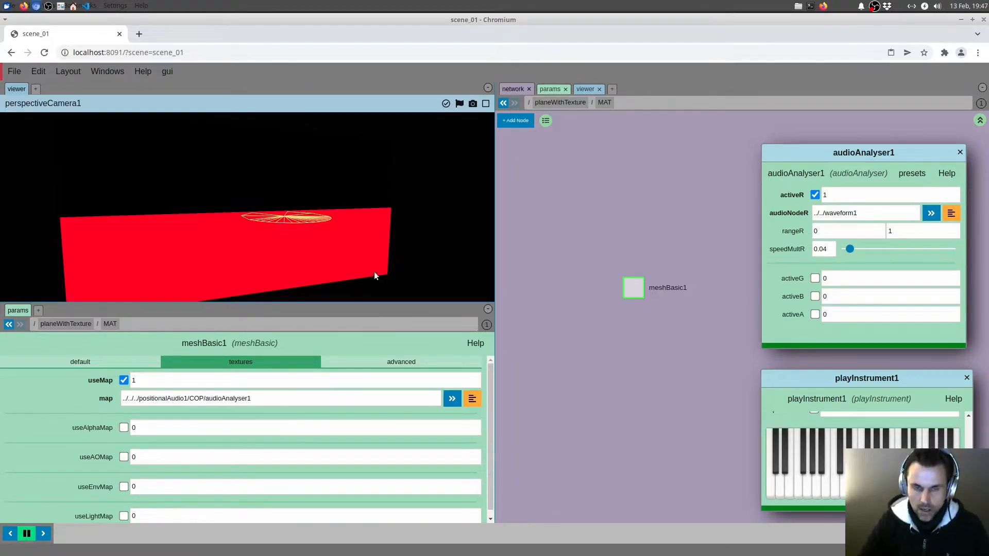
Go back up from the MAT network to the planeWithTexture network
middle_drag(617, 345, 620, 348)
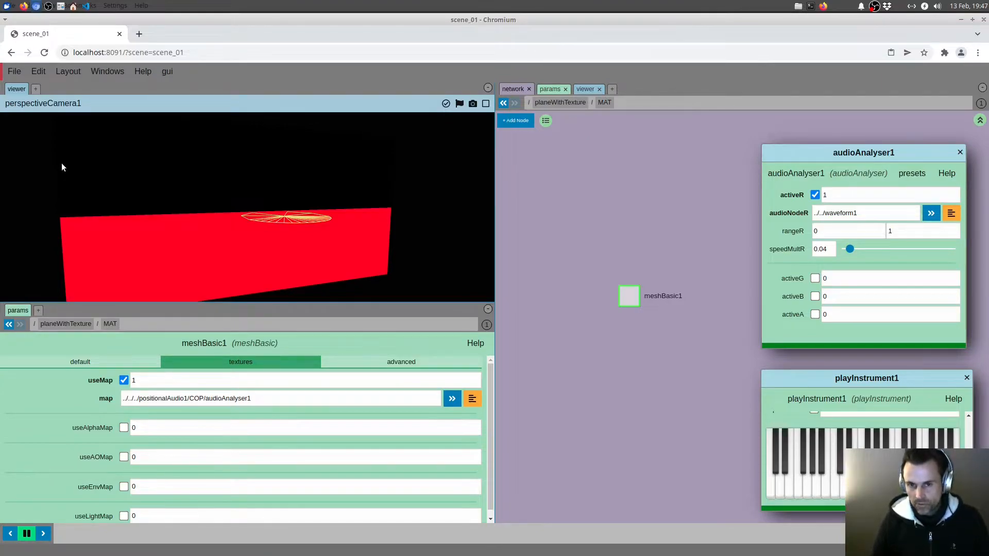
middle_drag(560, 210, 555, 219)
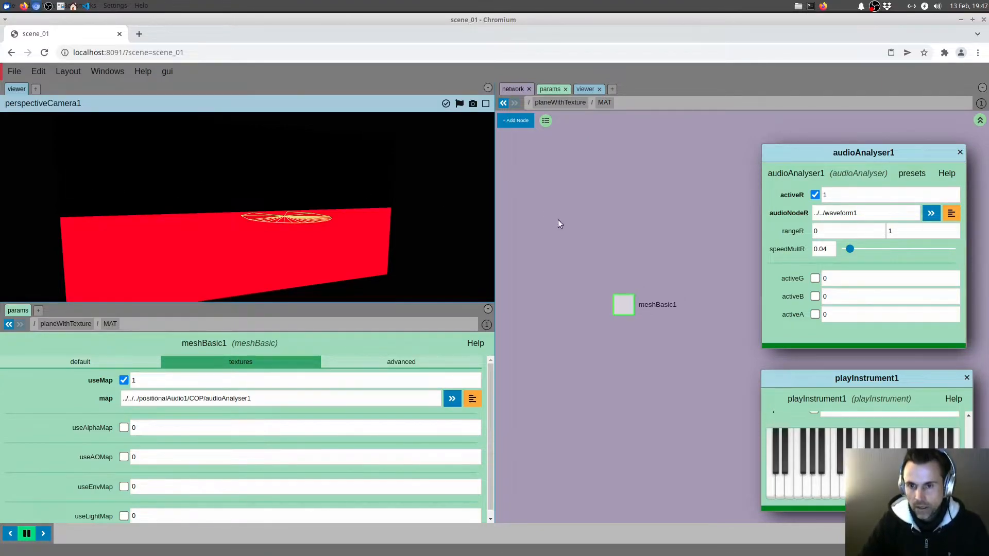
key(u)
middle_drag(638, 271, 617, 280)
mouse_move(926, 167)
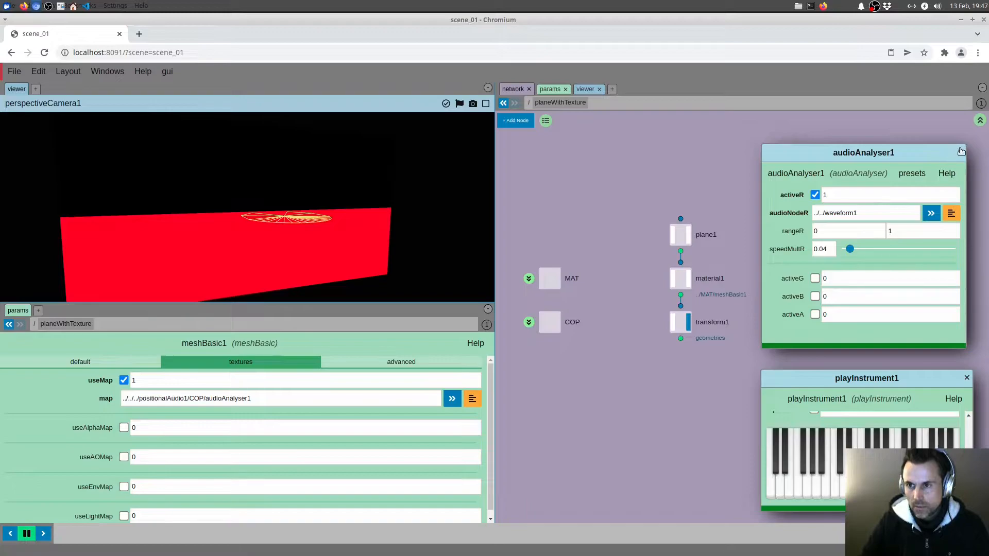
Shorten the floating audioAnalyser1 parameter window and place it beside the playInstrument1 window, clear of the nodes
drag(867, 165, 643, 320)
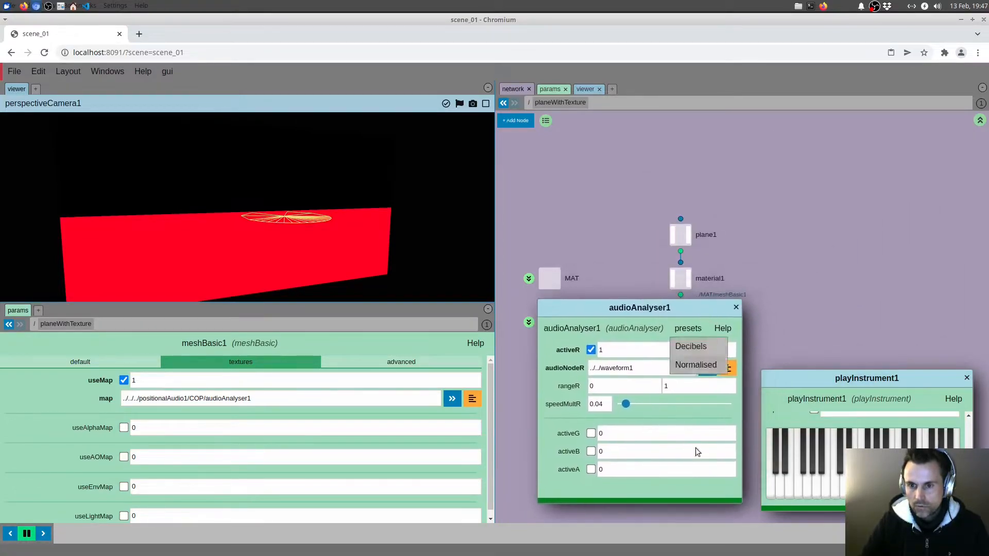
drag(701, 498, 695, 394)
drag(674, 308, 683, 411)
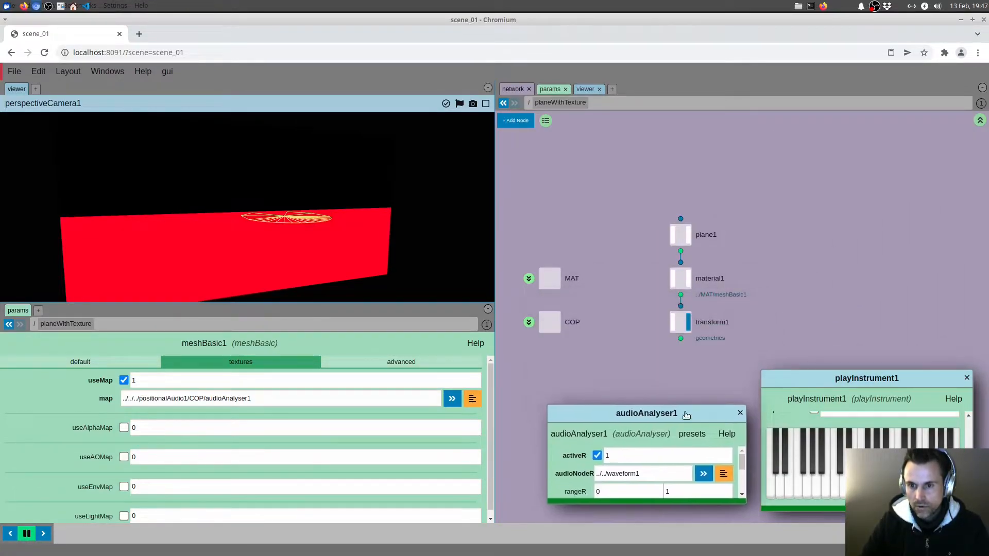
Go up to the scene root and move the crowd and geo1 nodes into a row with planeWithTexture
middle_drag(808, 279, 829, 267)
key(u)
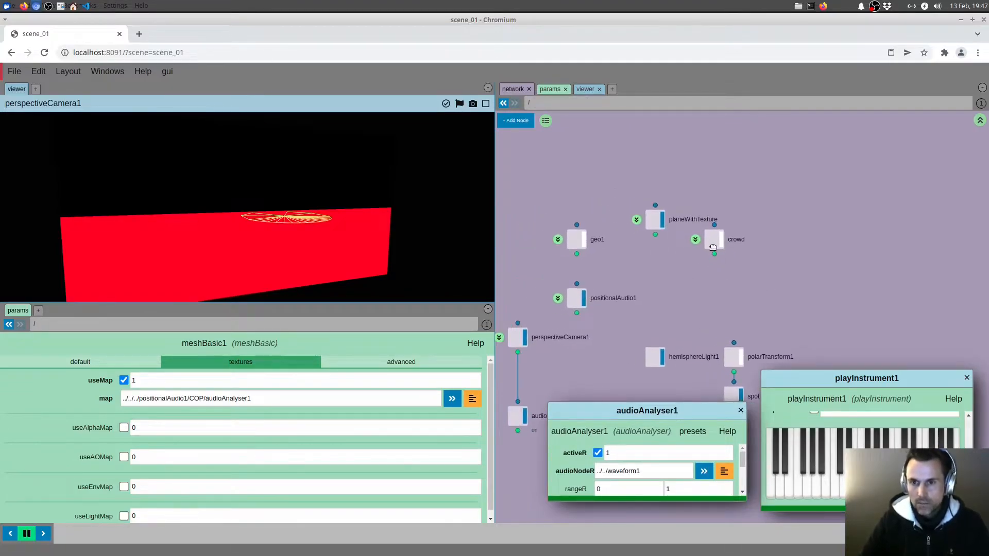
drag(719, 238, 731, 217)
drag(576, 239, 577, 218)
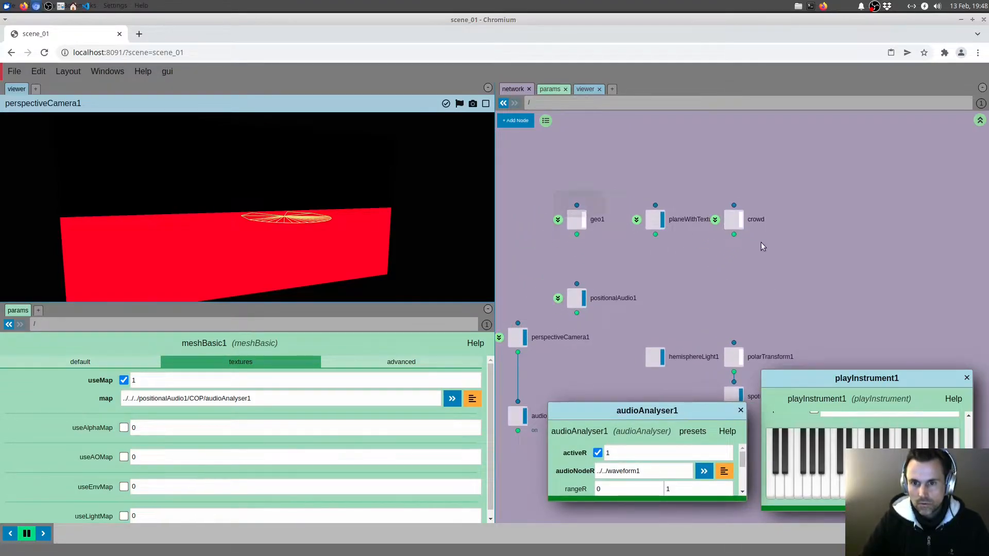
Add a geo node below planeWithTexture and turn off the display of planeWithTexture
drag(646, 221, 644, 149)
click(638, 191)
middle_drag(629, 219, 634, 240)
key(Tab)
text(geo)
key(Return)
click(657, 223)
click(666, 162)
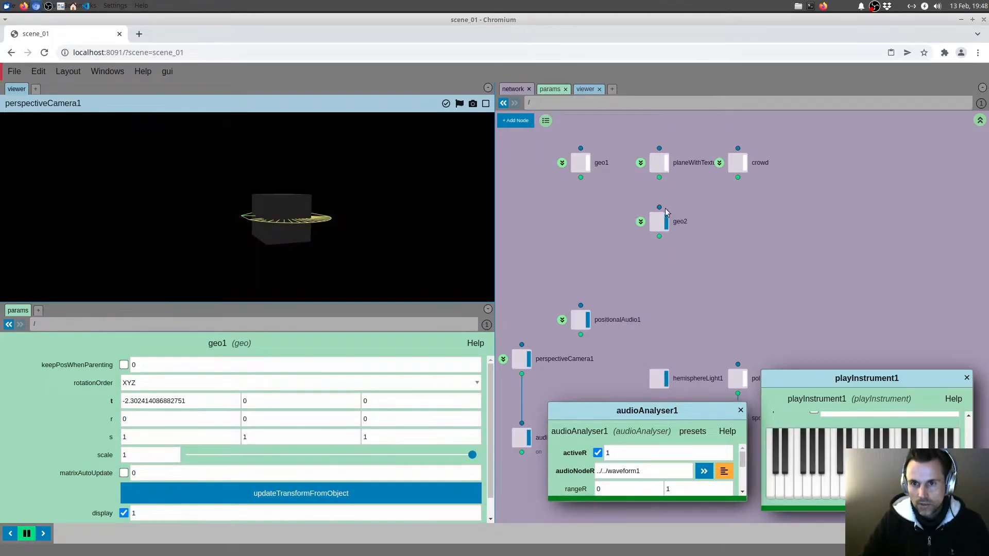
Rename the new geo node as waveform
middle_drag(656, 245, 664, 275)
click(663, 233)
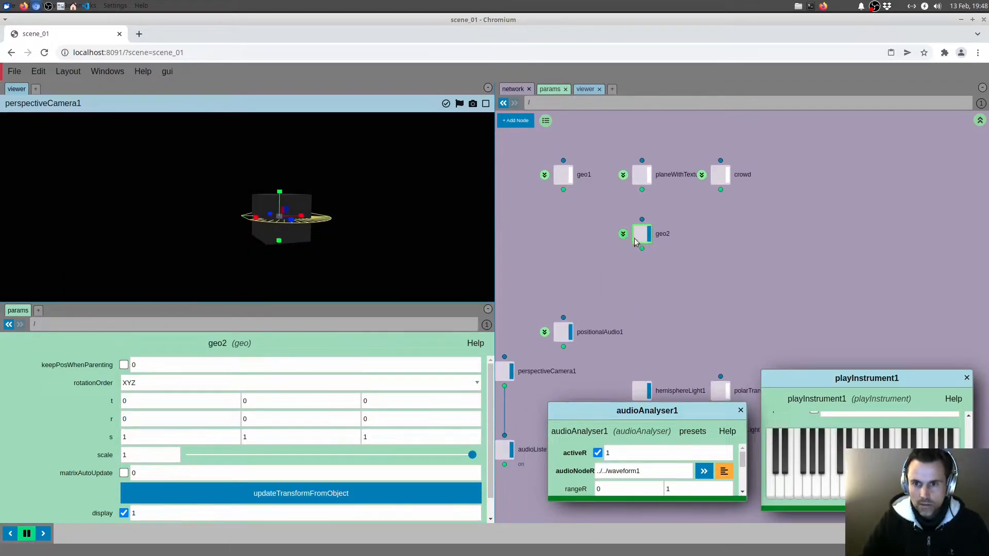
click(663, 233)
text(wave)
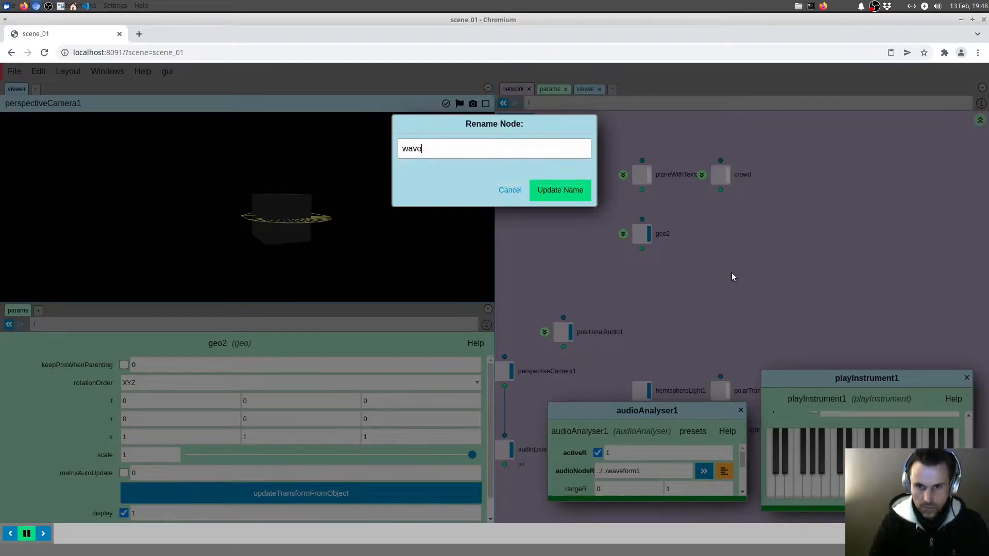
text(form)
key(Return)
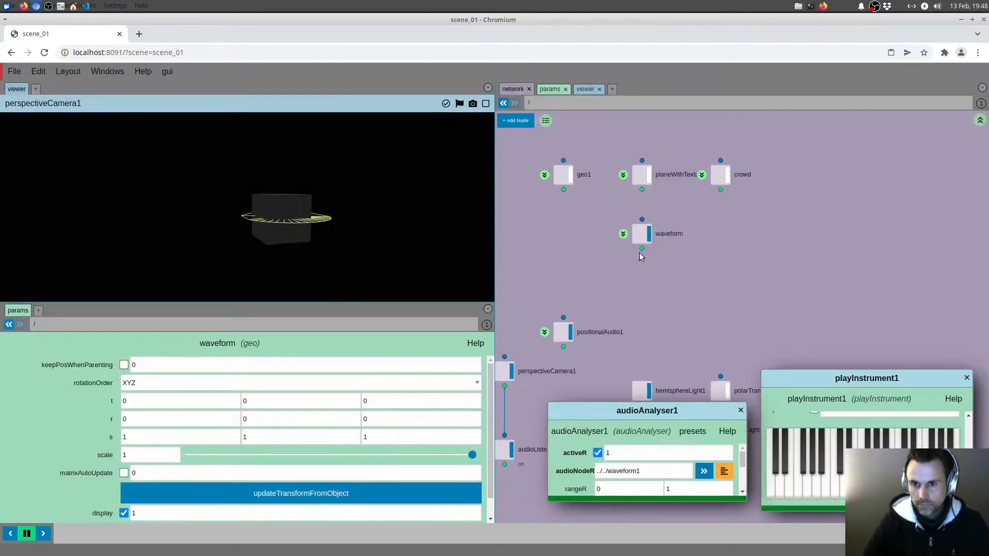
Inside the waveform network, delete the default box1 node and add a line node
click(624, 234)
middle_drag(582, 295, 624, 249)
drag(601, 232, 669, 324)
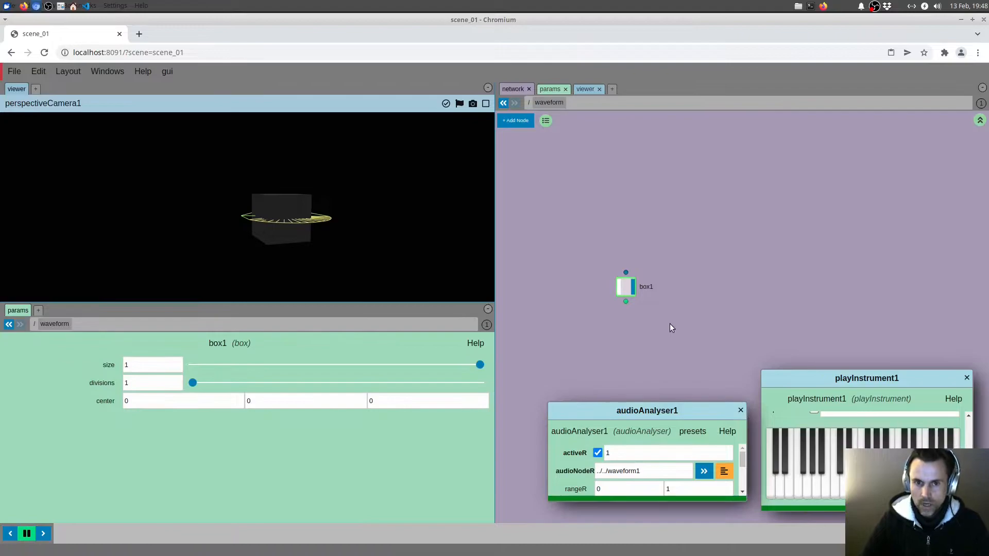
key(Delete)
key(Tab)
text(lin)
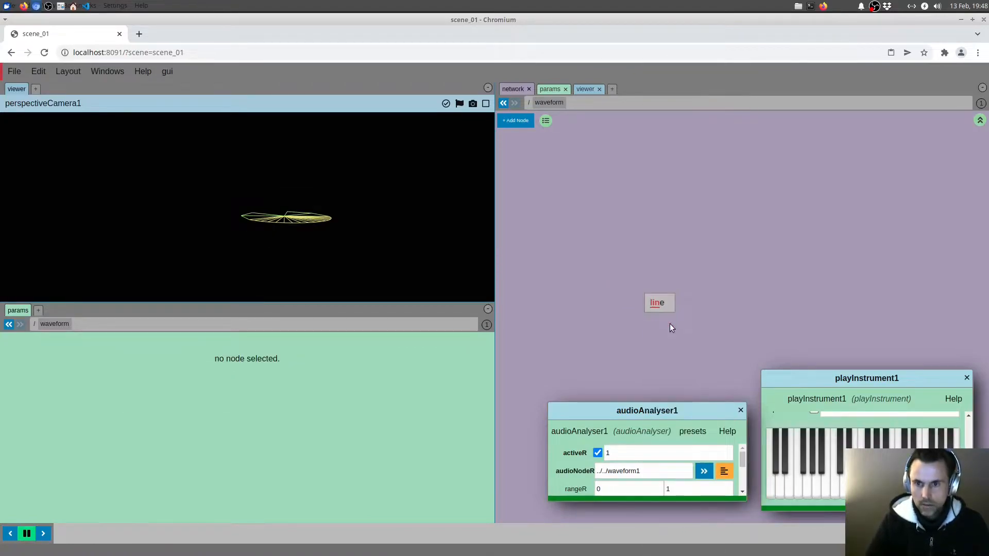
click(651, 301)
Go back to the scene root and turn off showHelper on positionalAudio1
key(u)
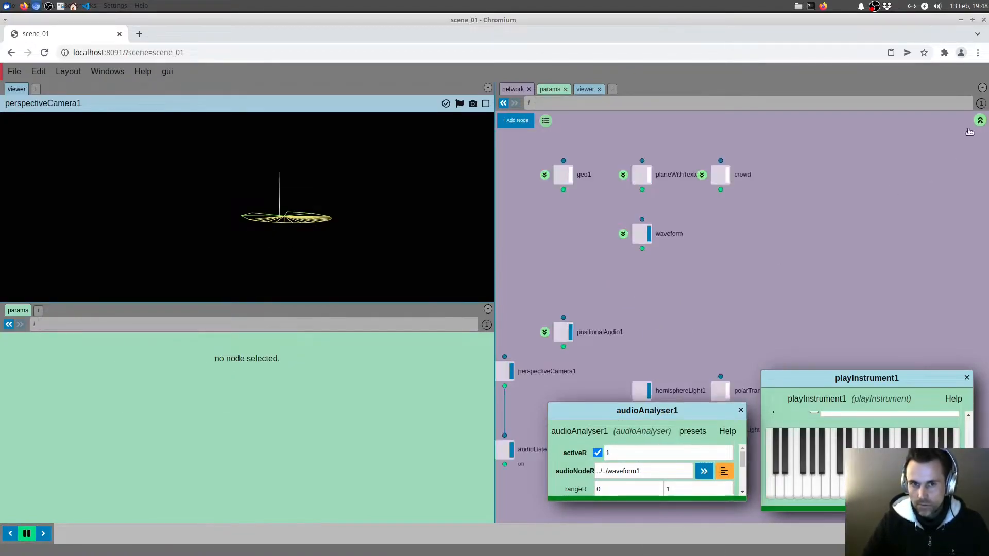
middle_drag(612, 298, 748, 247)
click(701, 290)
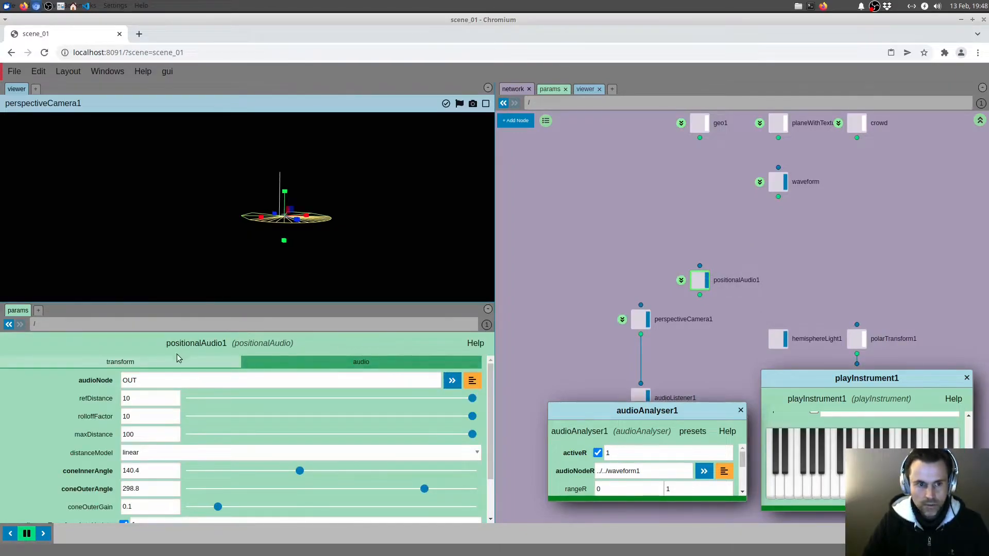
scroll(116, 474, down, 1)
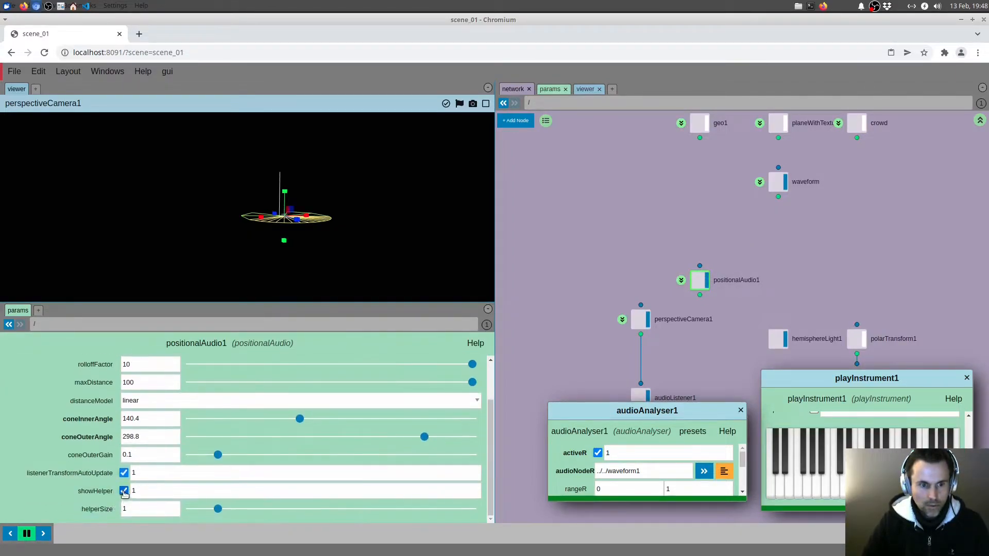
click(124, 491)
In the waveform network, set line1's direction to 0, 0, 1 and its pointsCount to 100
middle_drag(724, 223, 645, 278)
double_click(698, 236)
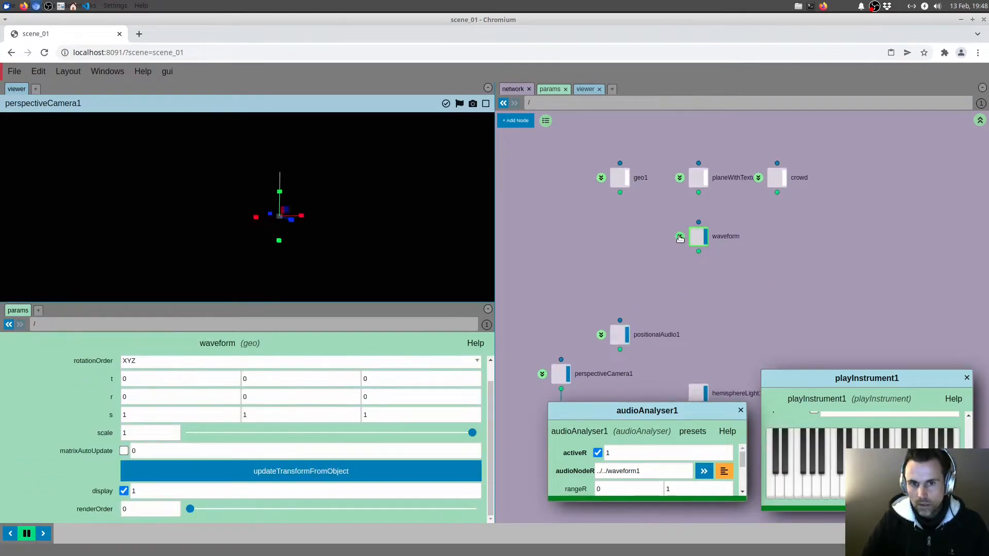
click(643, 279)
click(363, 417)
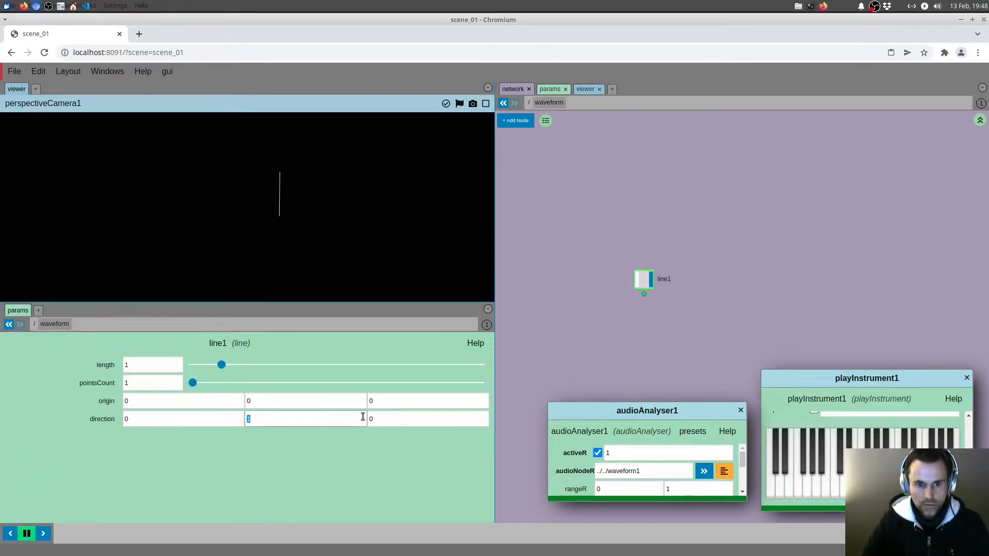
key(Tab)
text(1)
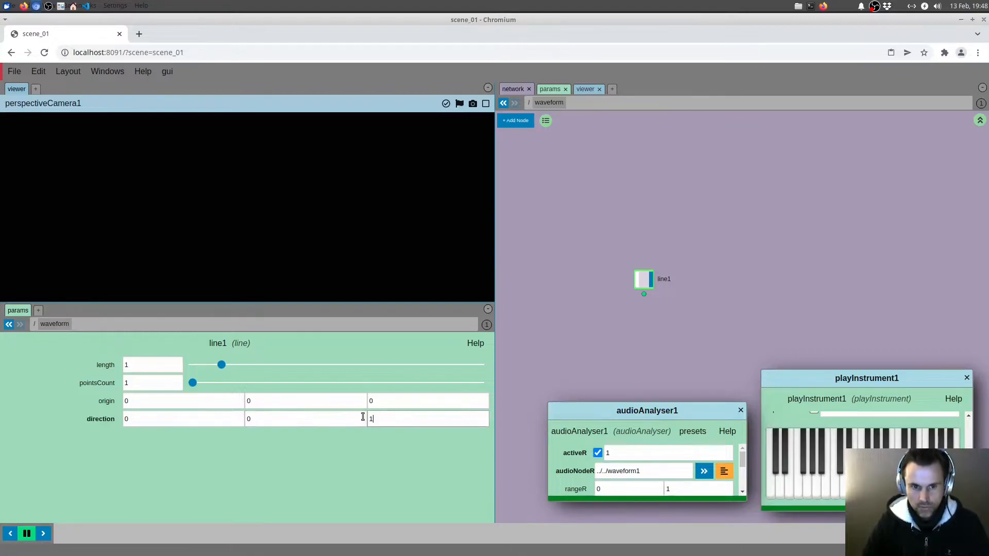
drag(312, 227, 351, 227)
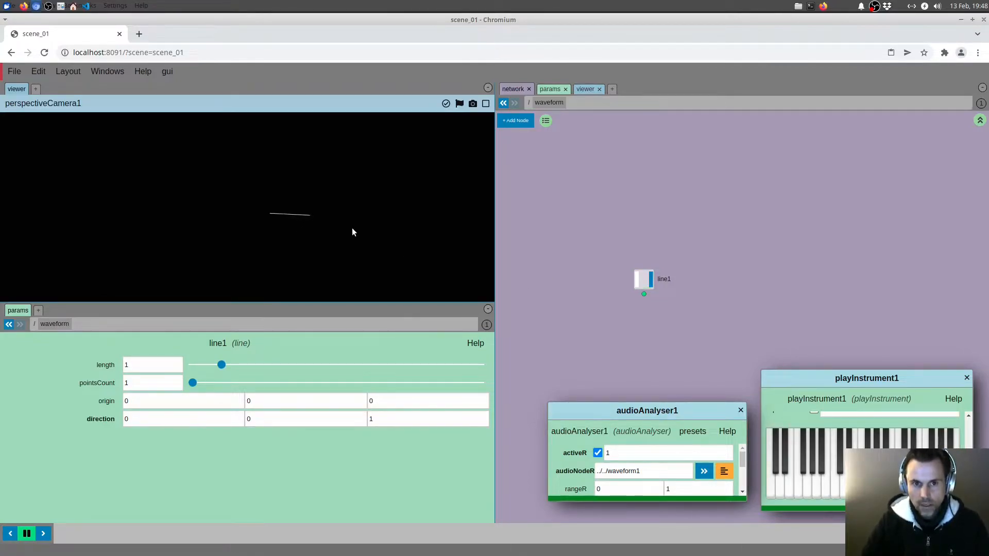
middle_drag(620, 333, 615, 321)
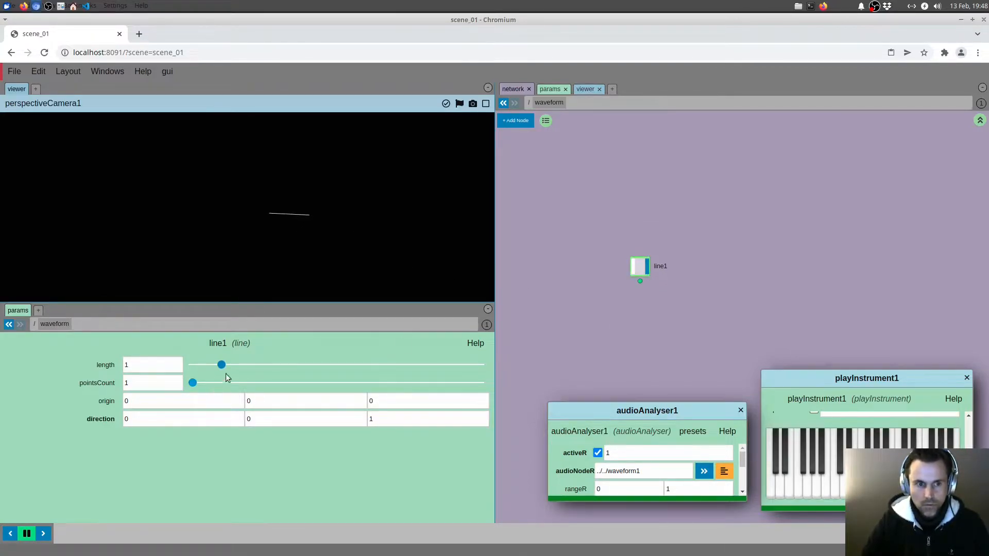
drag(193, 382, 552, 371)
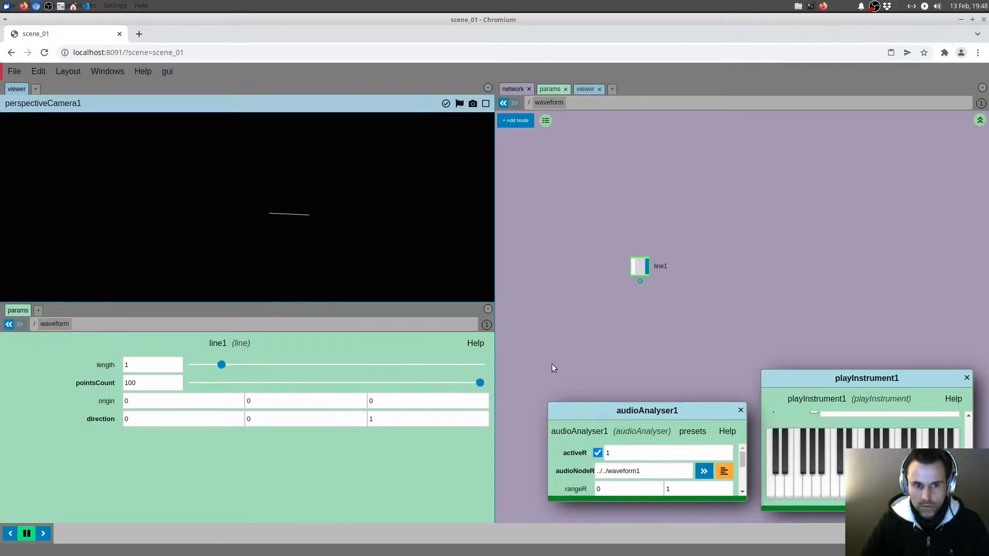
Add a material node below line1 and a materialsNetwork node beside it
middle_drag(615, 330, 641, 312)
key(Tab)
text(mater)
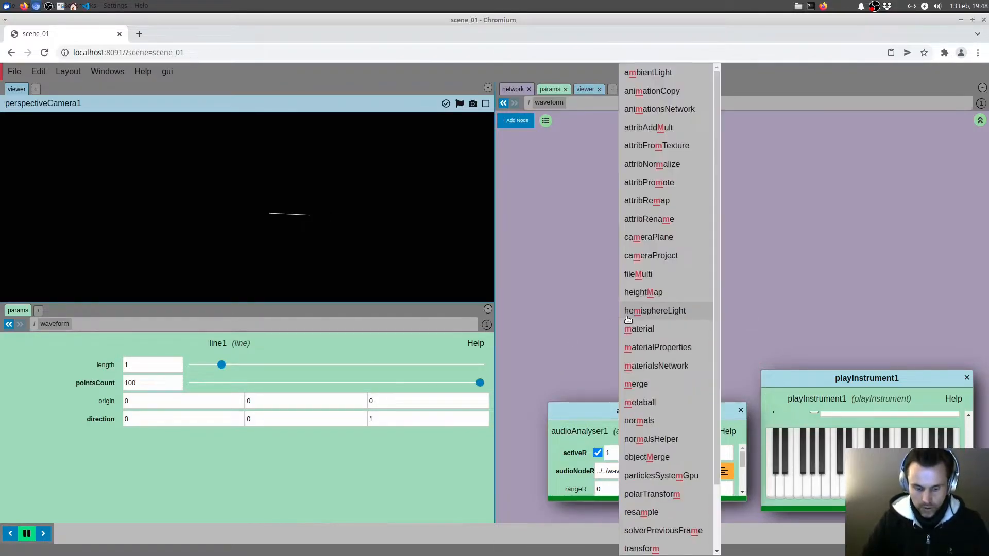
click(650, 292)
click(659, 294)
key(Tab)
text(mater)
click(627, 313)
click(598, 282)
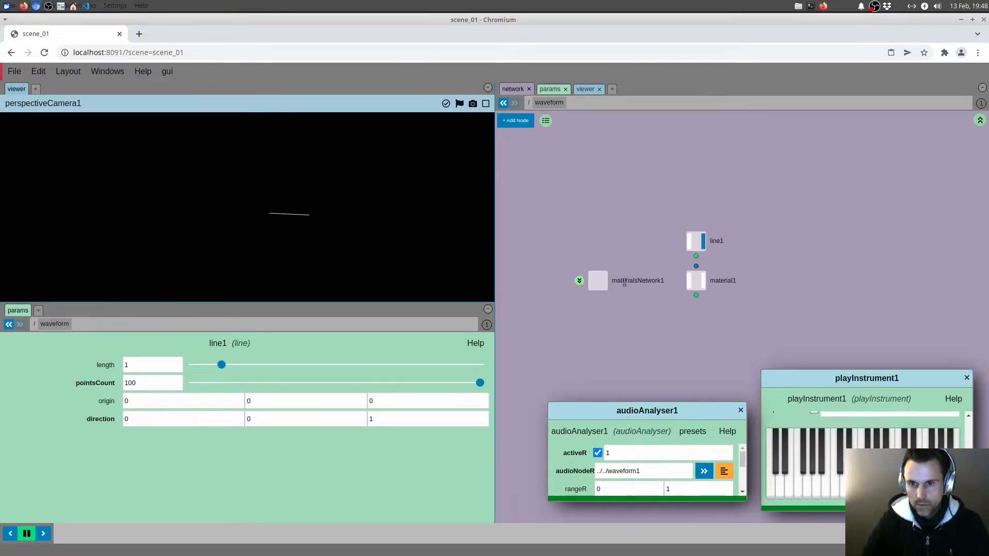
Rename the materialsNetwork1 node as MAT
click(629, 283)
text(MAT)
key(Return)
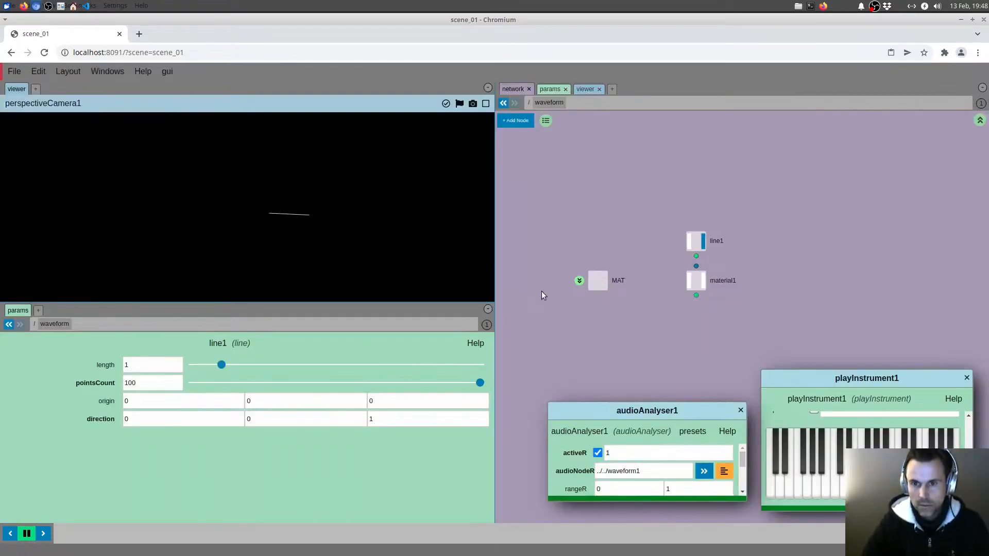
Inside the MAT network, add a lineBasicBuilder material node
click(577, 281)
key(Tab)
text(li)
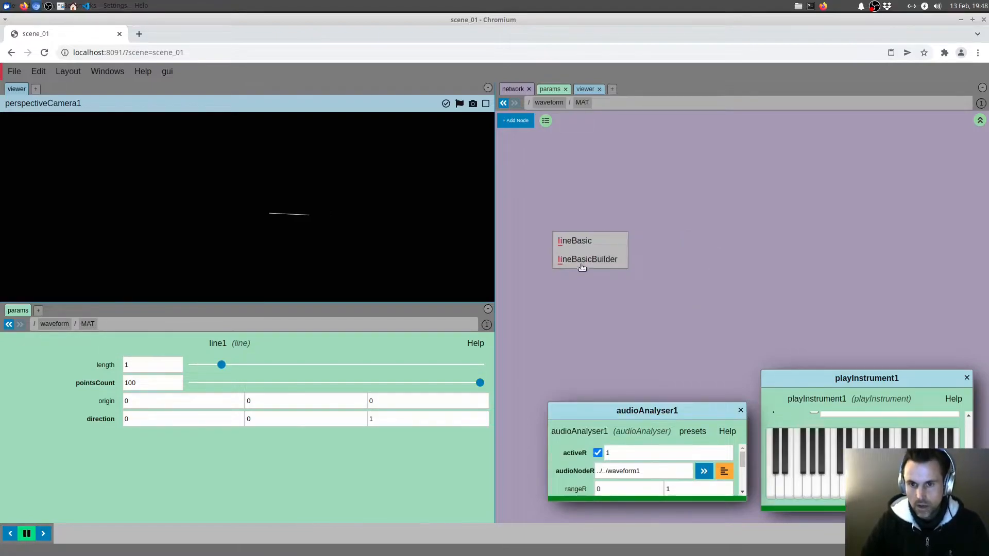
click(583, 265)
click(613, 284)
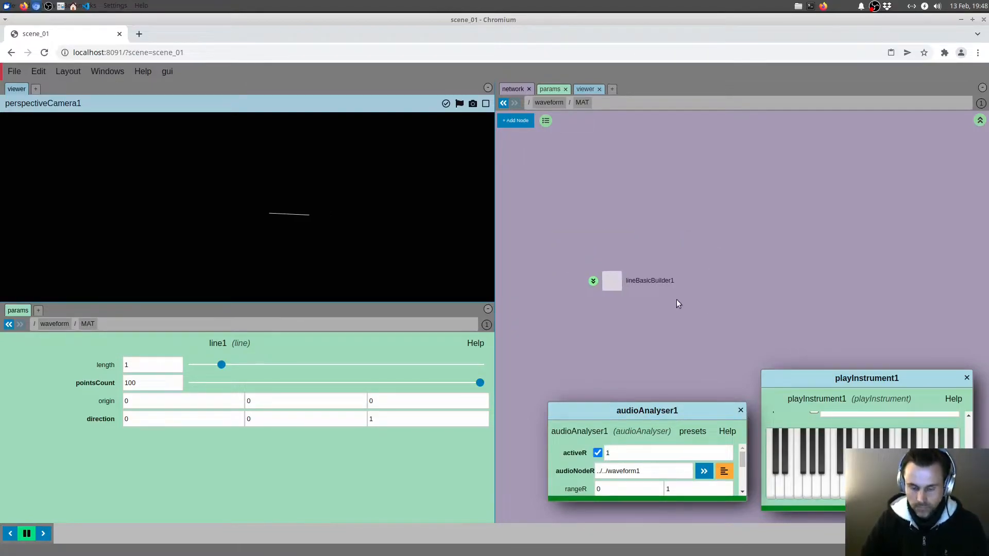
Back in the waveform network, connect line1's output to material1 and make material1 the displayed node
key(u)
click(698, 281)
drag(696, 256, 696, 267)
click(703, 281)
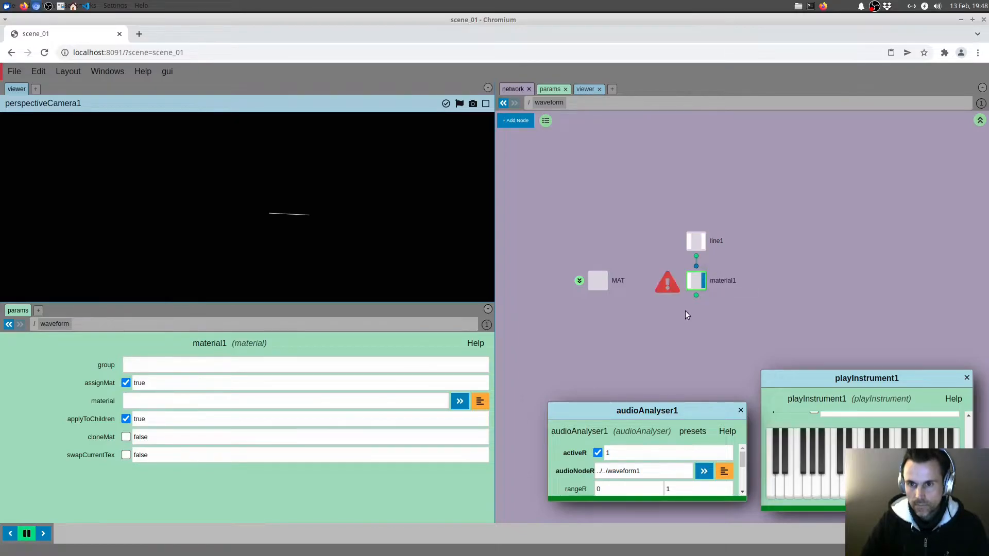
Assign waveform/MAT/lineBasicBuilder1 as material1's material, using a relative path
click(479, 404)
click(412, 209)
click(448, 222)
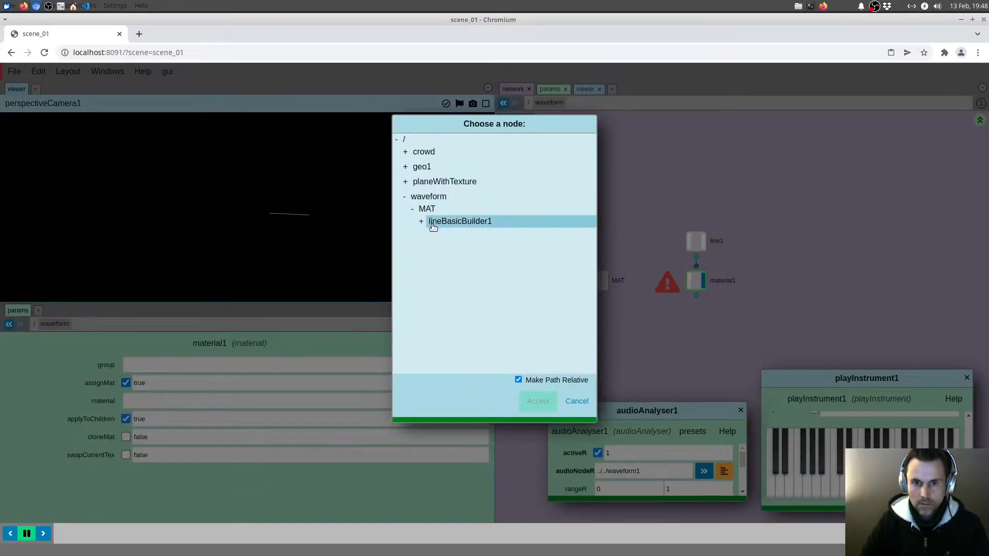
click(537, 401)
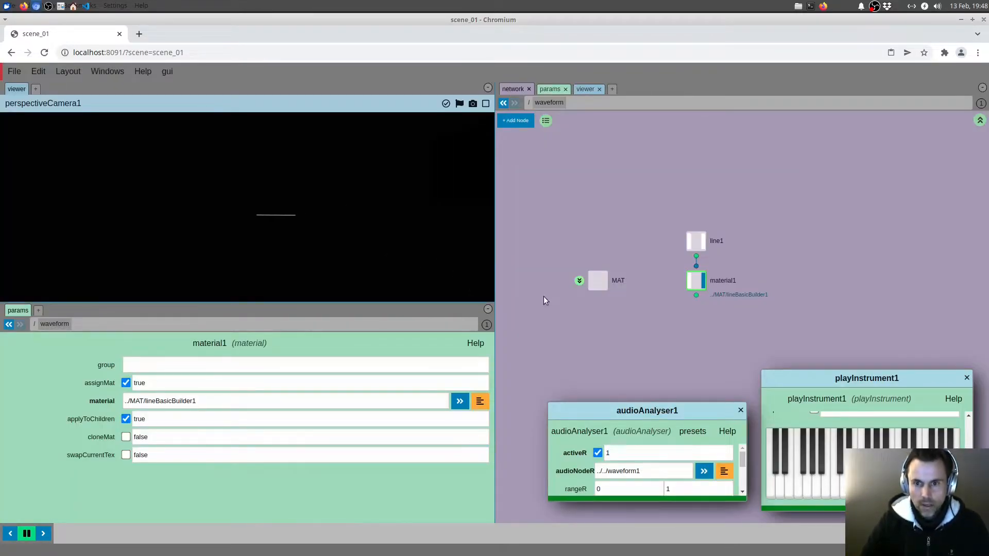
Go into the lineBasicBuilder1 network inside MAT and add a texture node between globals1 and output1
double_click(592, 278)
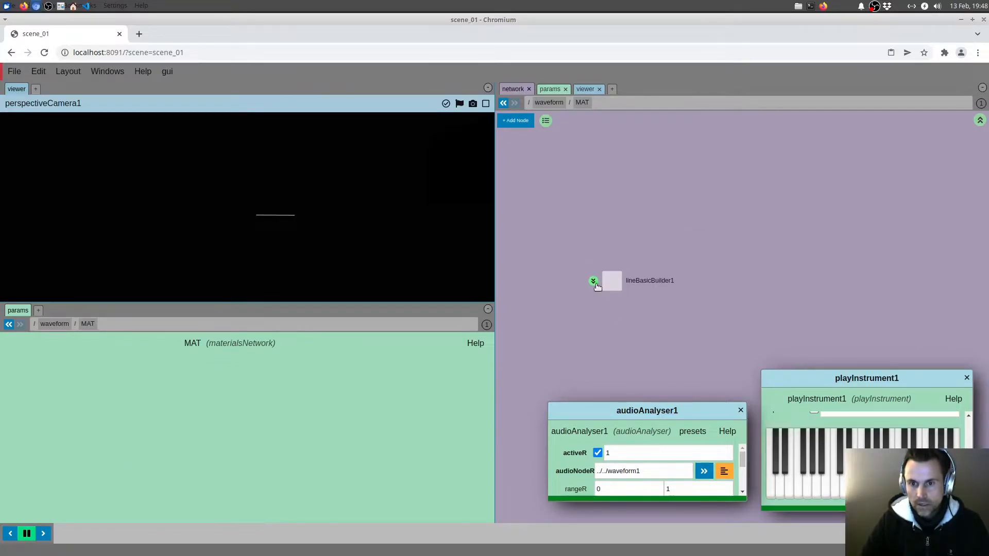
double_click(596, 283)
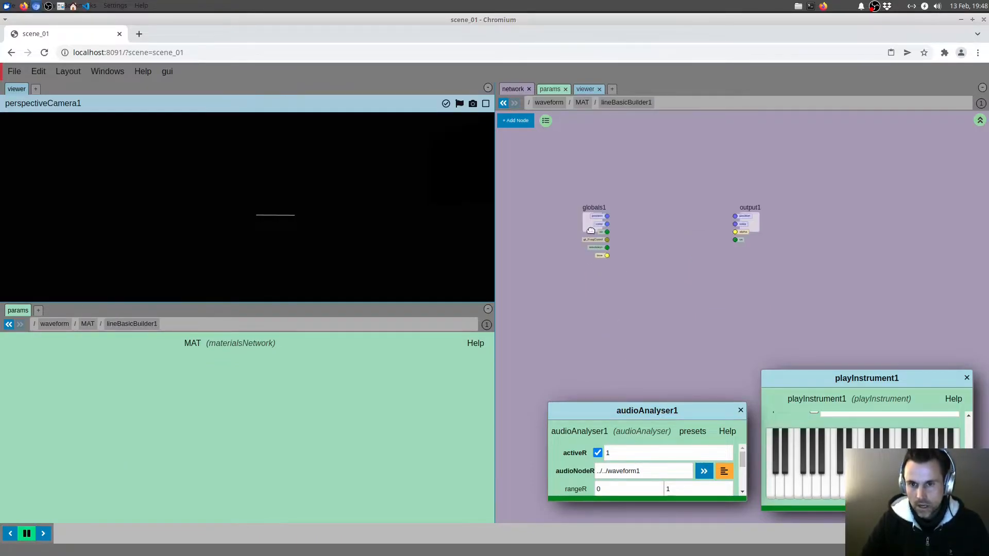
right_click(611, 258)
mouse_move(623, 250)
text(text)
key(Return)
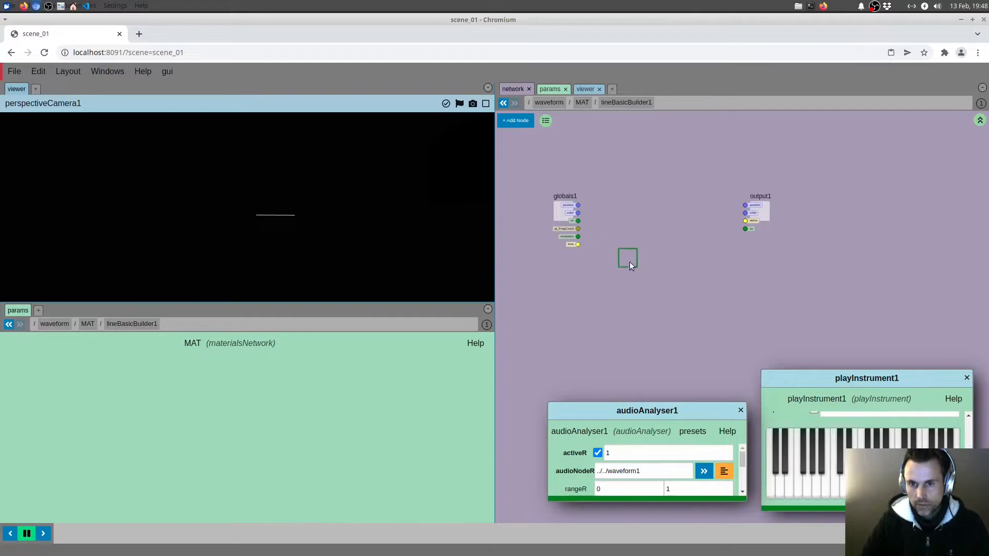
click(623, 270)
middle_drag(588, 168, 590, 148)
right_click(588, 106)
click(613, 120)
drag(552, 175, 895, 136)
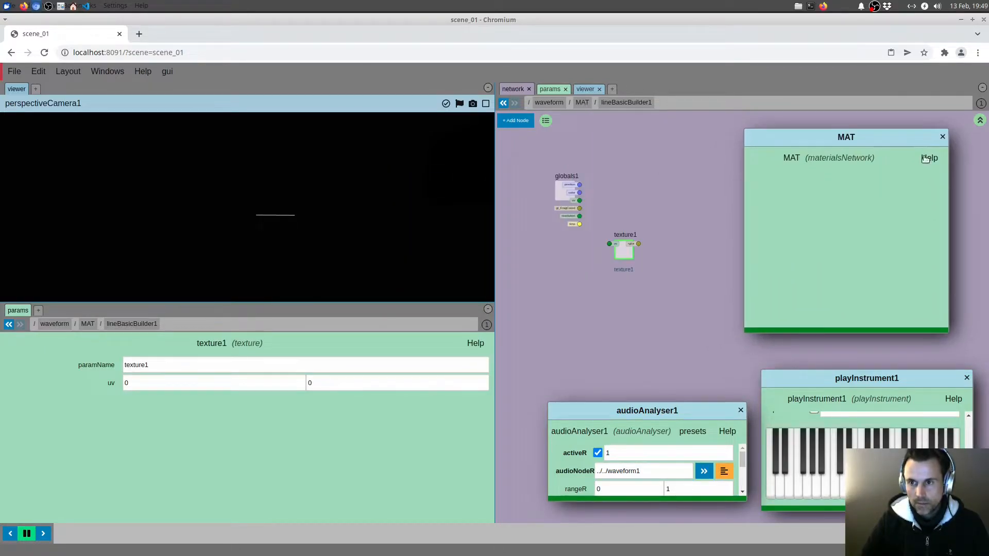
click(942, 136)
Open lineBasicBuilder1's parameters in a floating window and place it above the playInstrument1 window
middle_drag(731, 170, 727, 177)
right_click(626, 103)
click(639, 117)
drag(527, 174, 895, 137)
middle_drag(704, 150, 632, 157)
In lineBasicBuilder1's advanced parameters, set texture1 to positionalAudio1/COP/audioAnalyser1, using a relative path
click(910, 174)
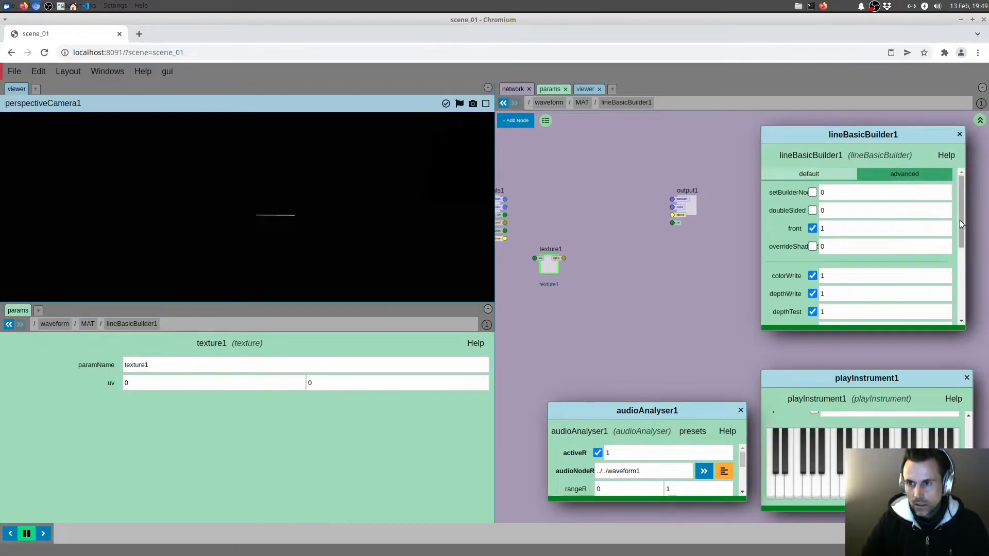
scroll(960, 220, down, 5)
click(943, 312)
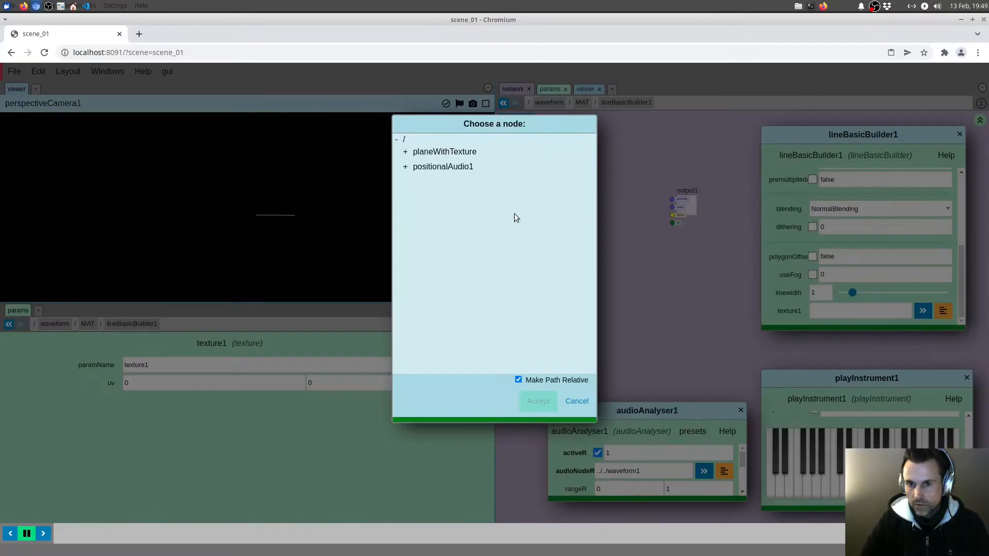
click(415, 169)
click(413, 179)
click(448, 192)
click(535, 401)
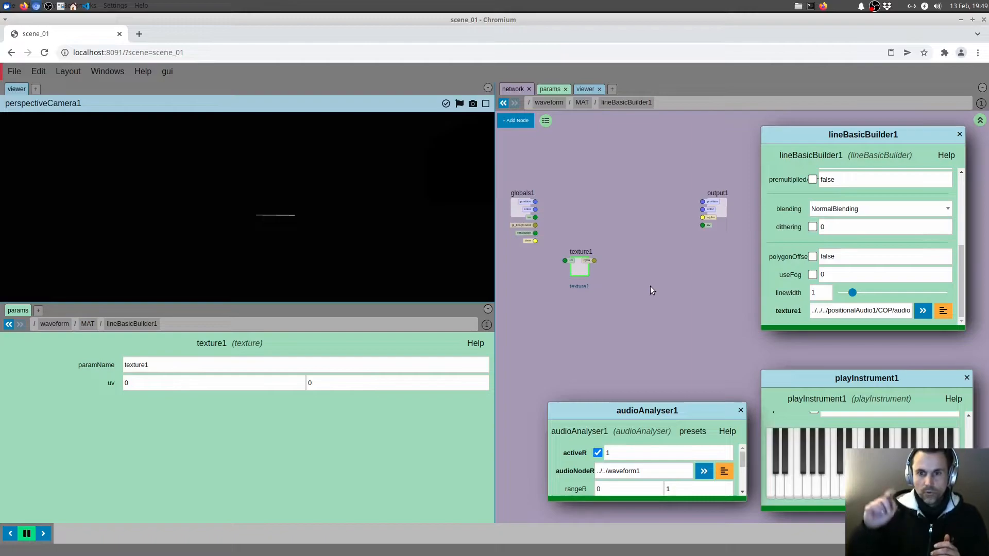
Move the globals1 node slightly farther away from texture1
middle_drag(642, 267, 684, 263)
drag(571, 207, 551, 207)
middle_drag(640, 226, 631, 230)
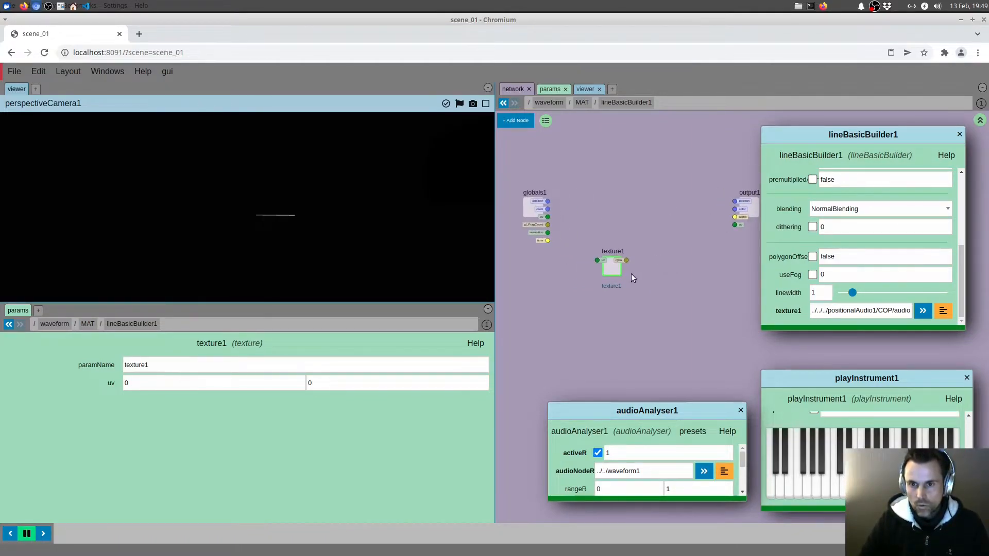
Move the lineBasicBuilder1 window off the network, return to the waveform network and inspect material1's point attributes
middle_drag(643, 277, 636, 277)
scroll(587, 294, up, 2)
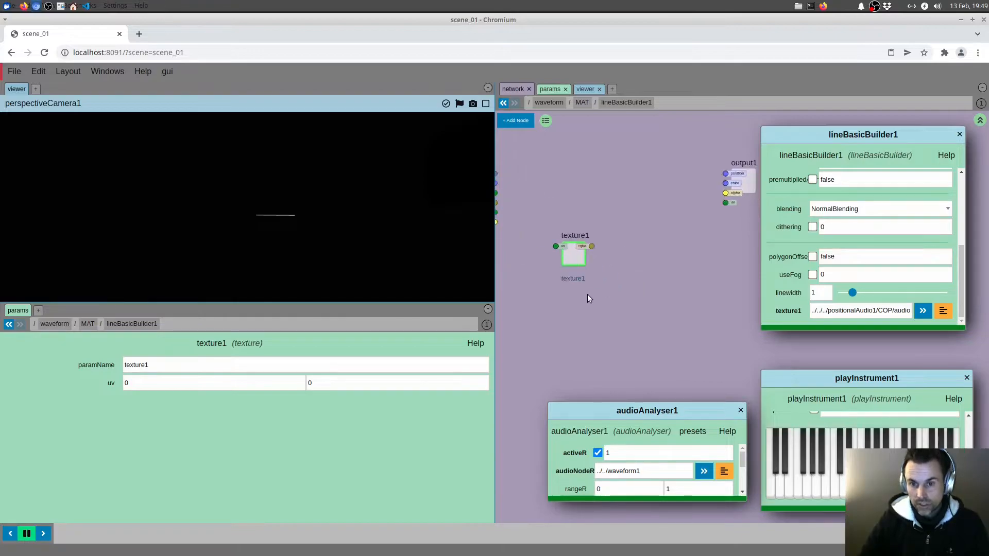
scroll(587, 295, up, 1)
drag(871, 137, 453, 325)
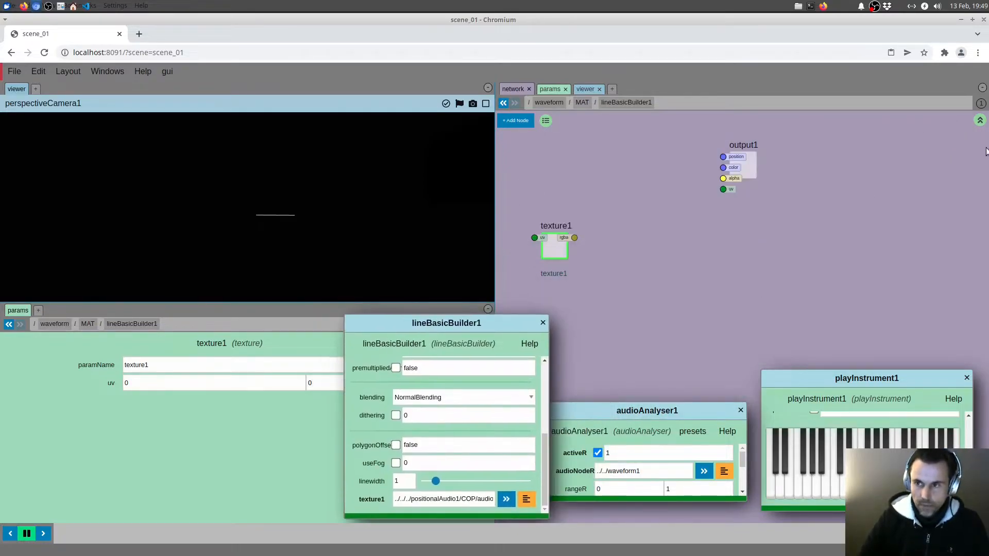
click(980, 120)
click(980, 120)
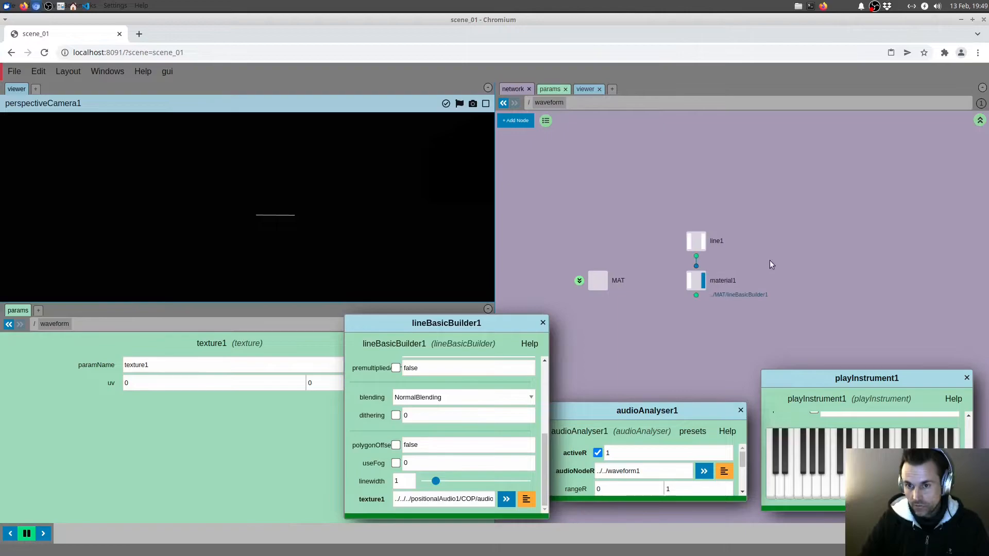
middle_drag(767, 261, 795, 253)
middle_click(726, 270)
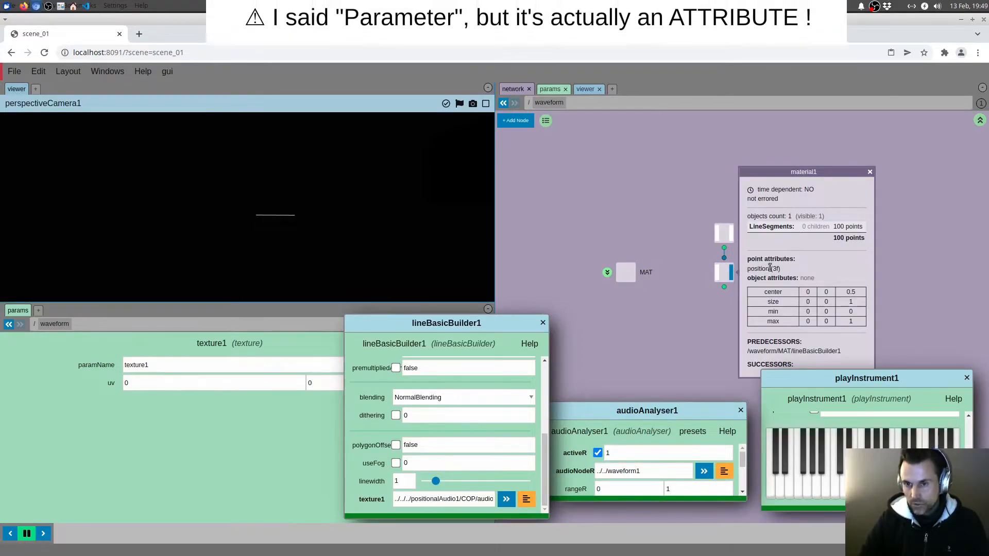
Move line1 and material1 up, add an attribCreate node below them and connect material1's output to it
drag(725, 233, 725, 195)
drag(723, 273, 723, 234)
middle_drag(719, 273, 724, 260)
key(Tab)
text(att)
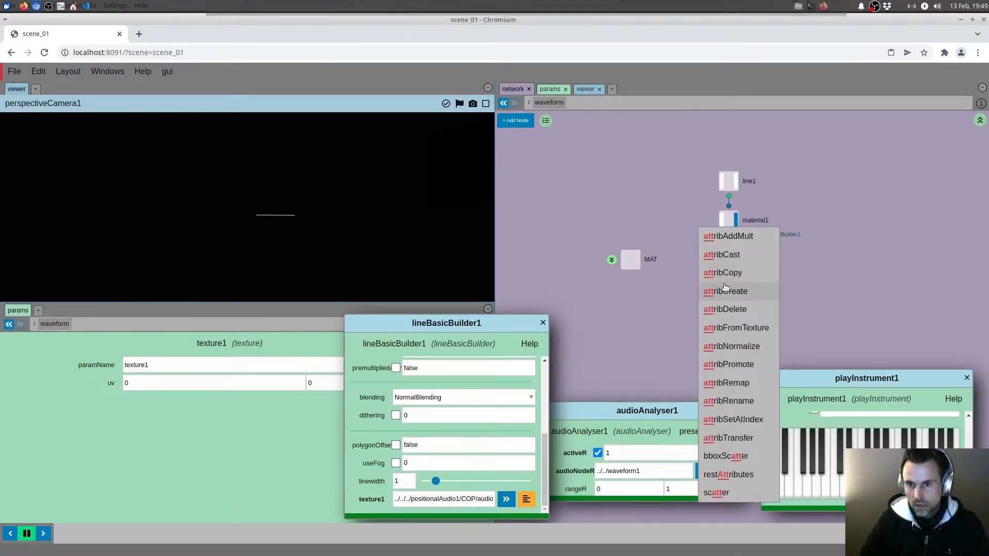
click(725, 290)
click(729, 278)
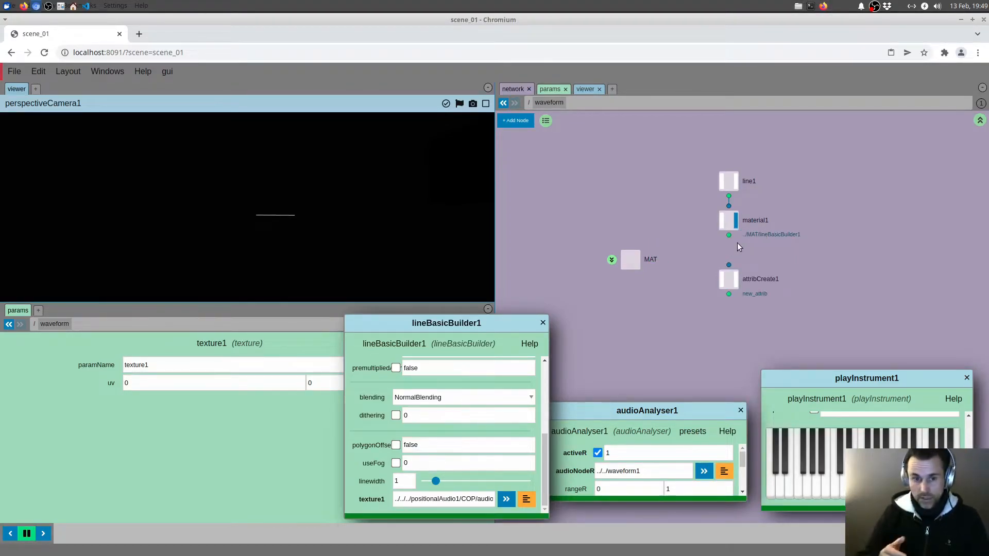
drag(728, 236, 728, 265)
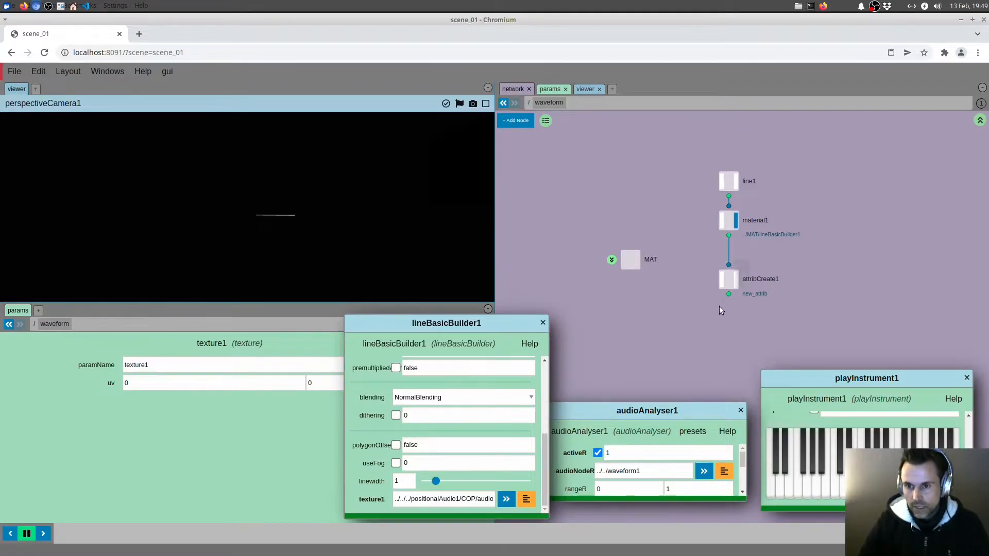
Make attribCreate1 the displayed node, move the lineBasicBuilder1 window clear of its parameters, and apply the Pti preset
click(727, 280)
click(735, 279)
drag(496, 320, 923, 170)
click(441, 343)
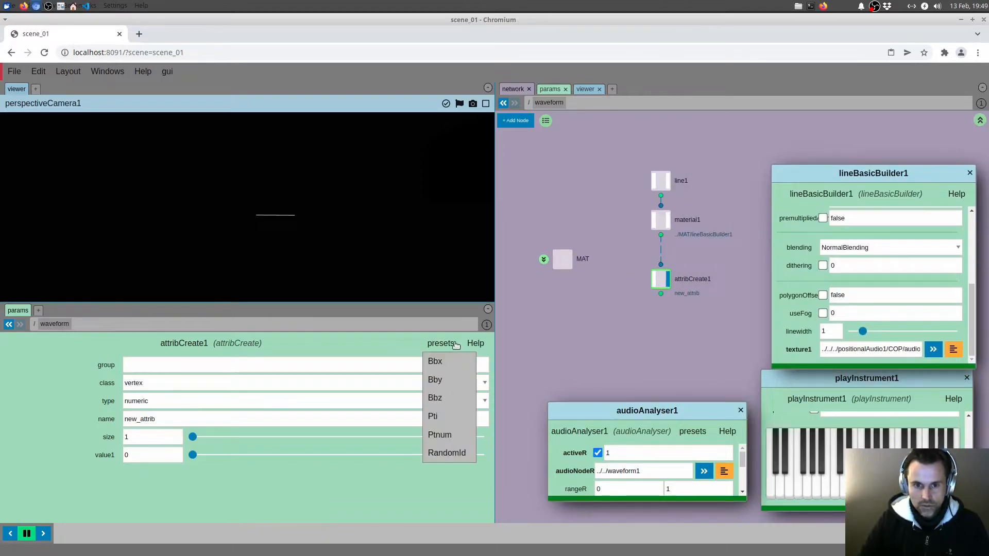
click(438, 417)
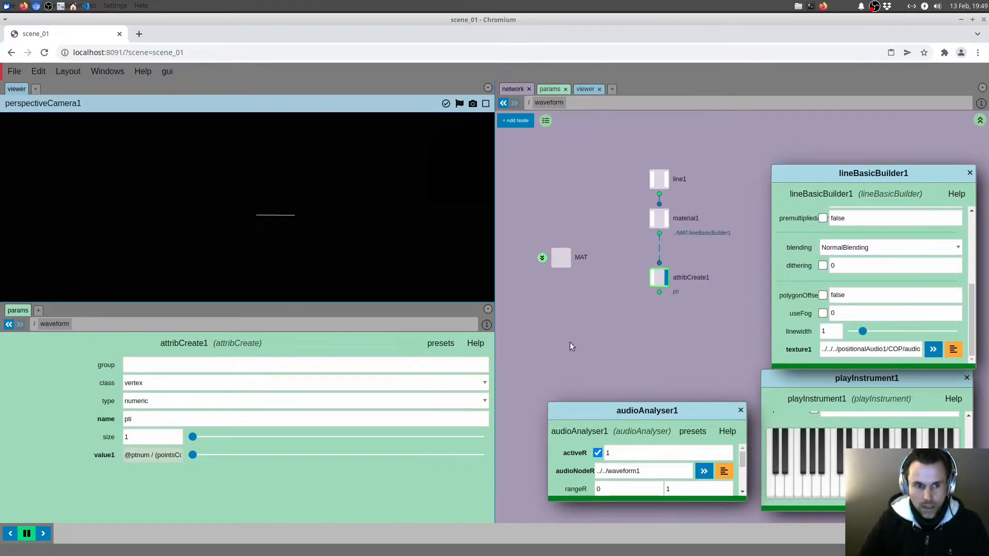
Open a spreadsheet beside the parameters and examine the pti values from the first to the last point
double_click(150, 459)
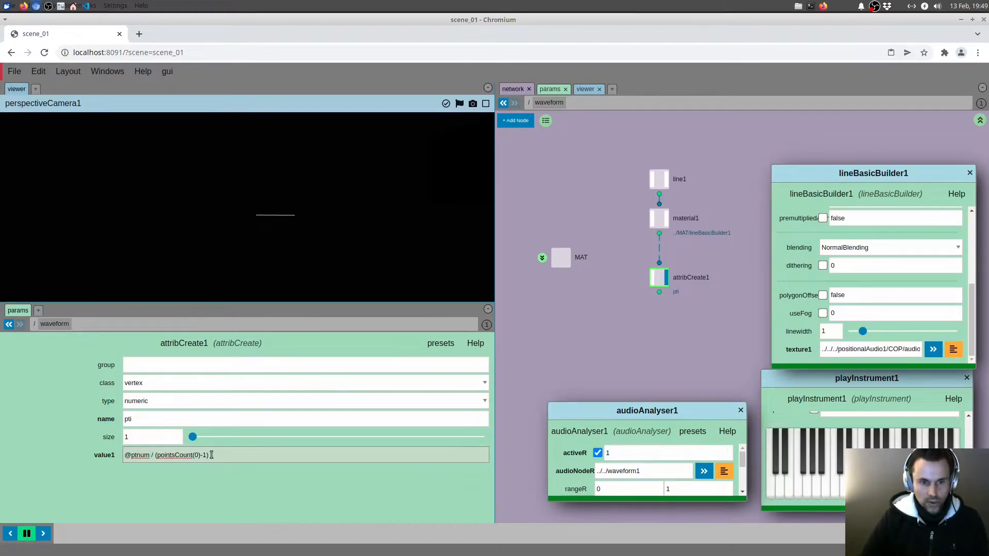
click(38, 311)
click(58, 368)
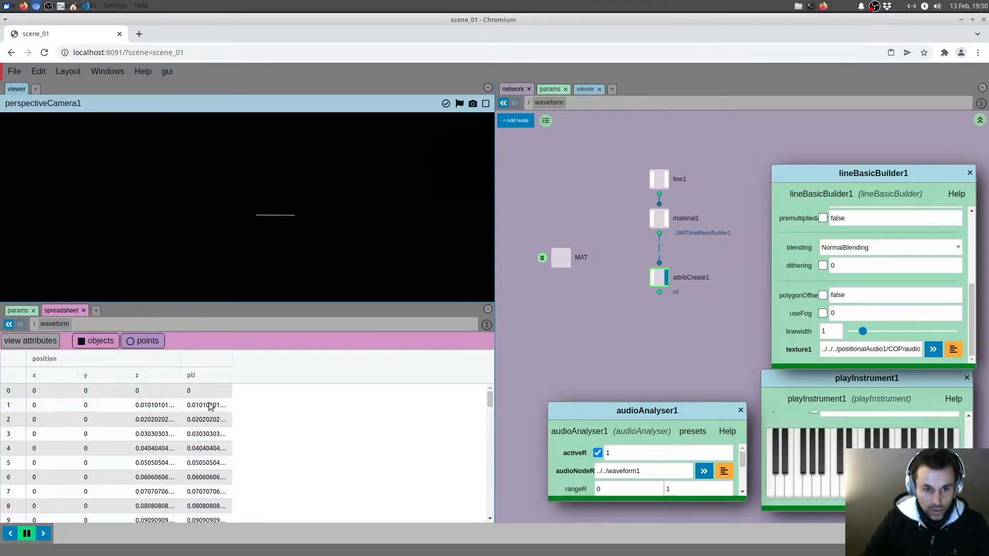
drag(491, 396, 499, 518)
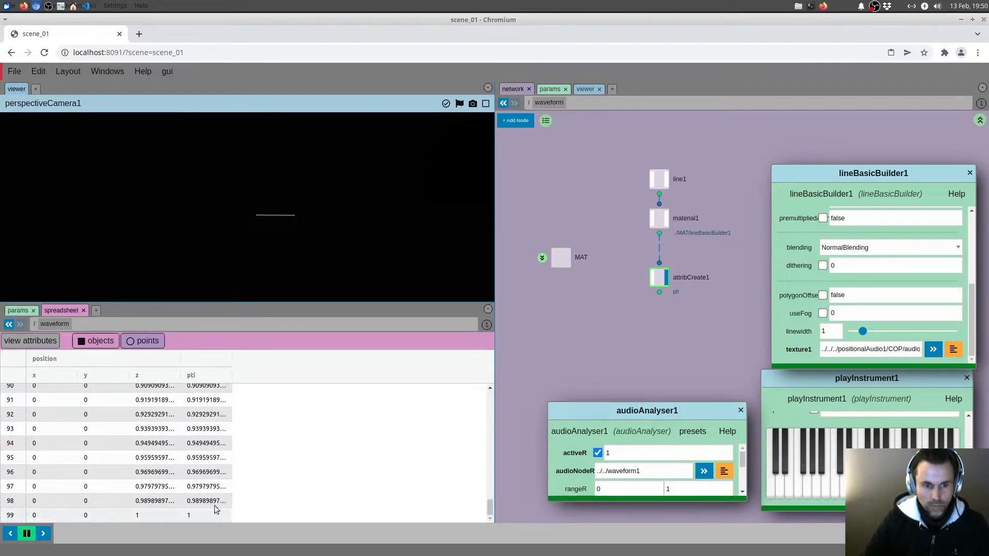
click(19, 311)
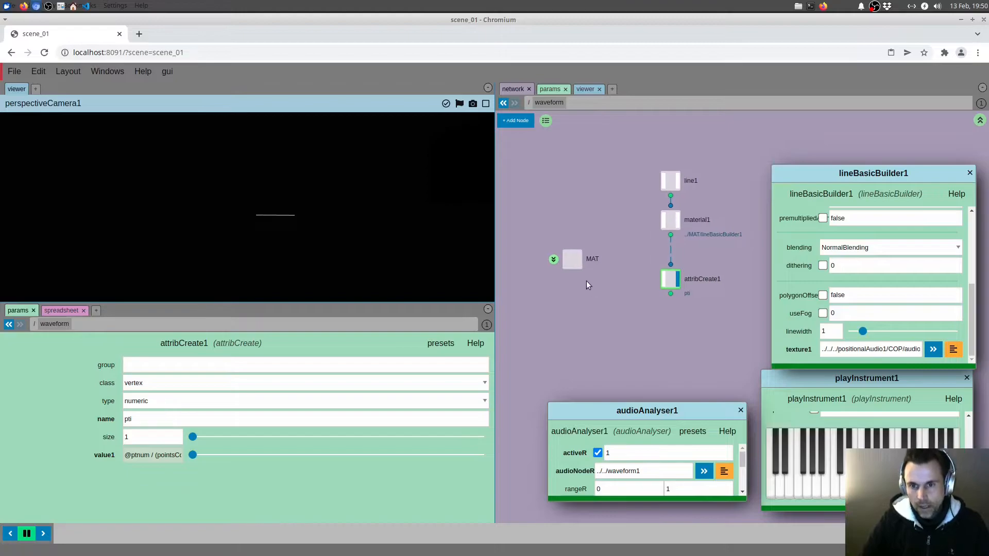
Go back into MAT/lineBasicBuilder1, add an attribute node before texture1 and apply its Pti preset
double_click(555, 259)
double_click(611, 282)
middle_drag(633, 293, 786, 319)
key(Tab)
text(att)
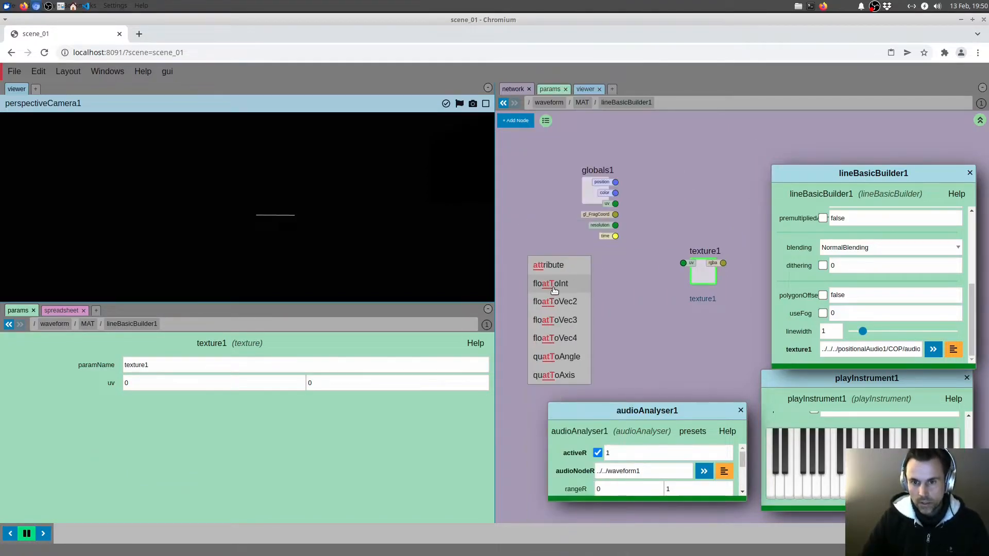
click(555, 268)
click(563, 283)
click(566, 274)
click(431, 344)
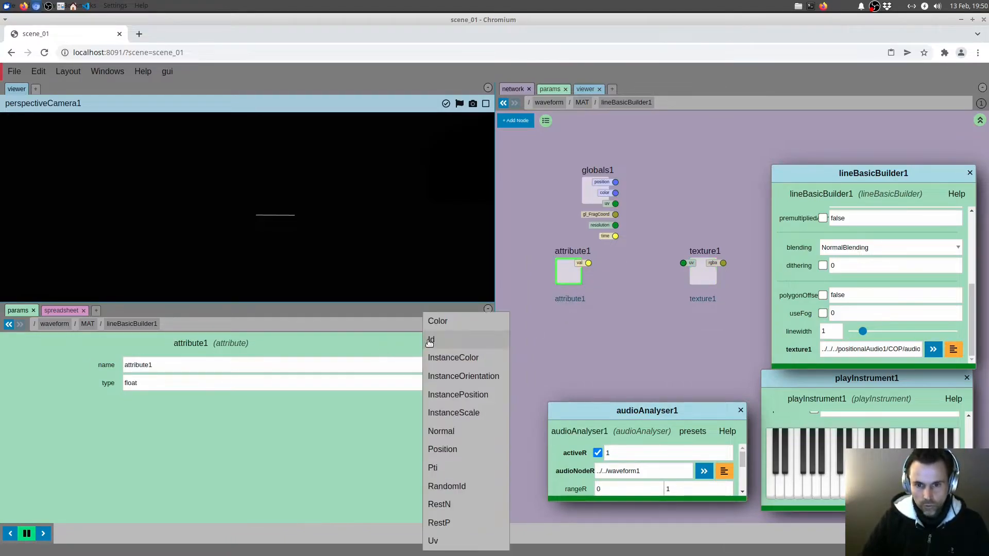
click(435, 468)
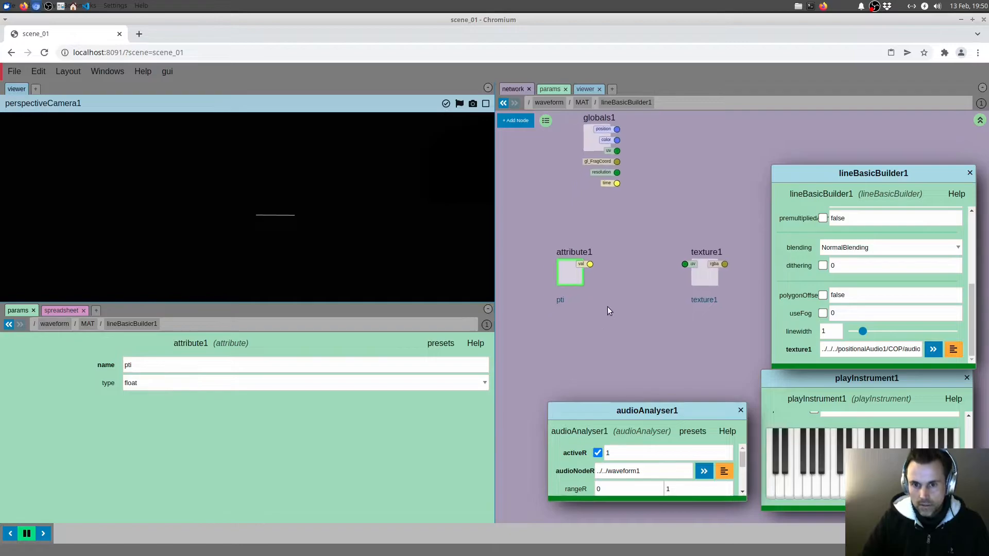
Add a floatToVec2 node that takes attribute1's value as x and feeds texture1's uv input
key(Tab)
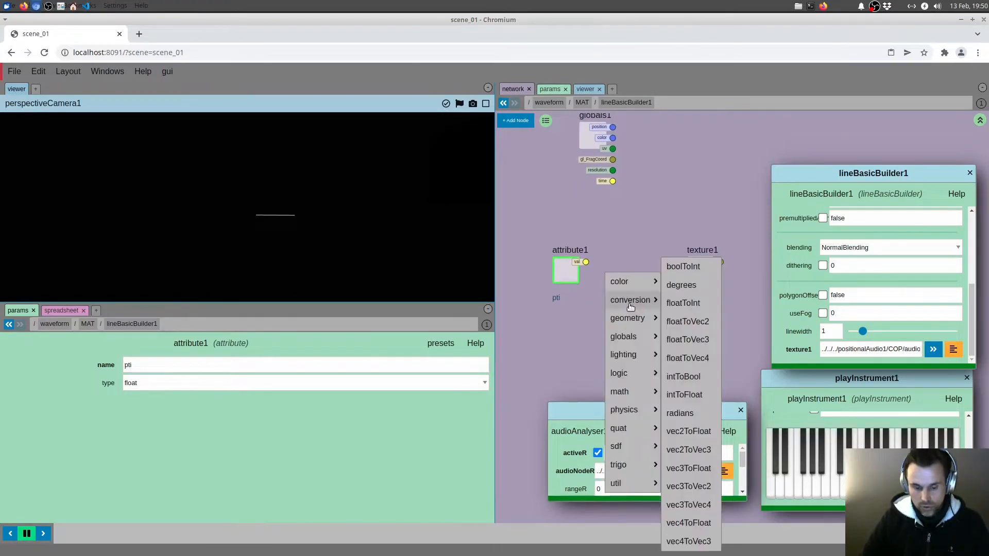
text(flo)
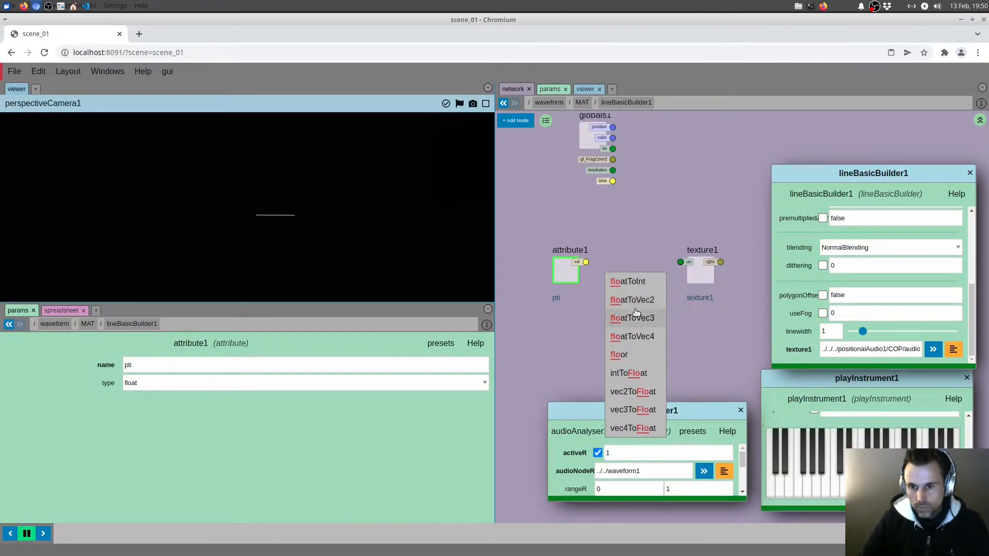
click(634, 301)
drag(599, 262, 681, 262)
middle_drag(688, 232, 655, 262)
scroll(654, 262, down, 2)
middle_drag(711, 247, 651, 227)
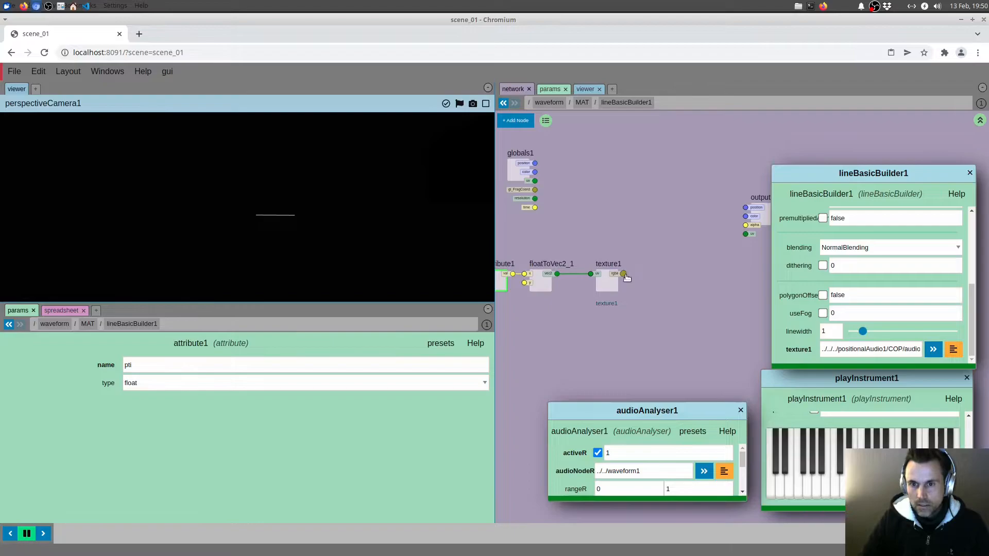
middle_drag(699, 241, 663, 255)
key(Tab)
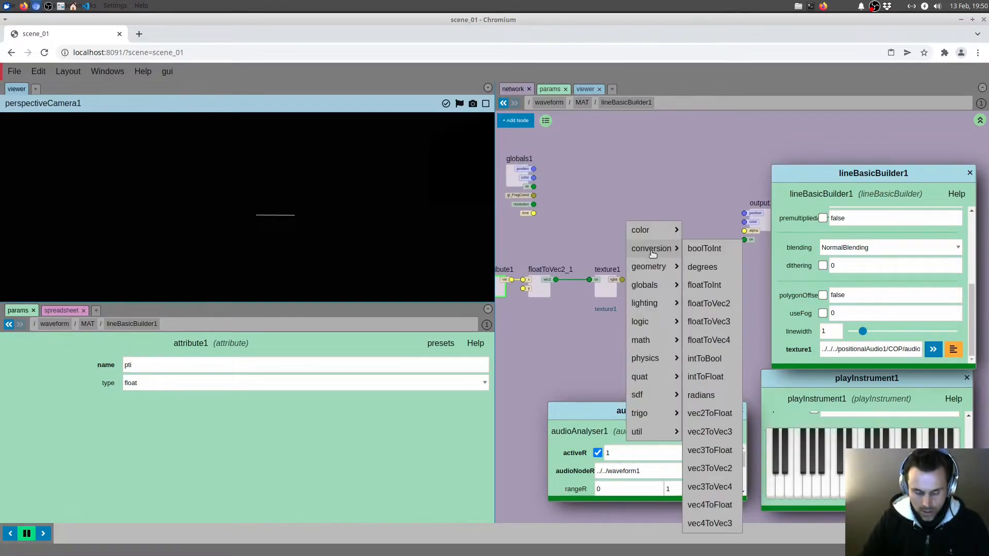
text(f)
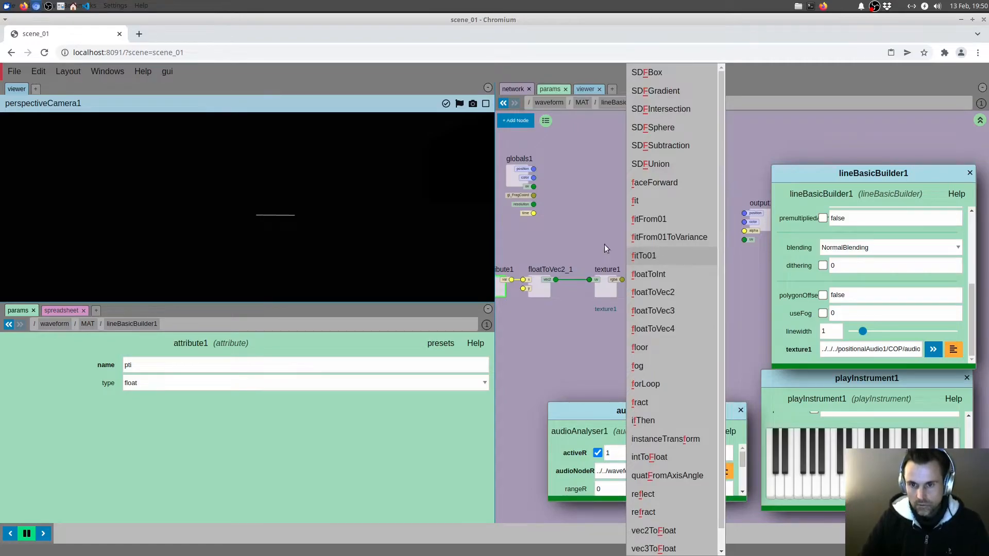
click(610, 244)
Add a vec4ToFloat node after texture1, connect texture1's rgba output to it, and move output1 farther away
key(Tab)
text(vec)
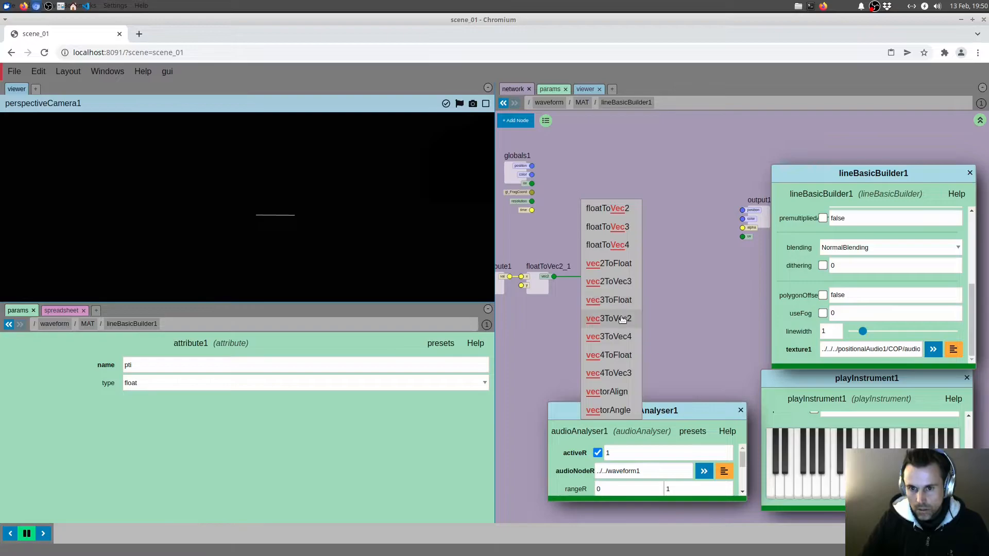
click(617, 358)
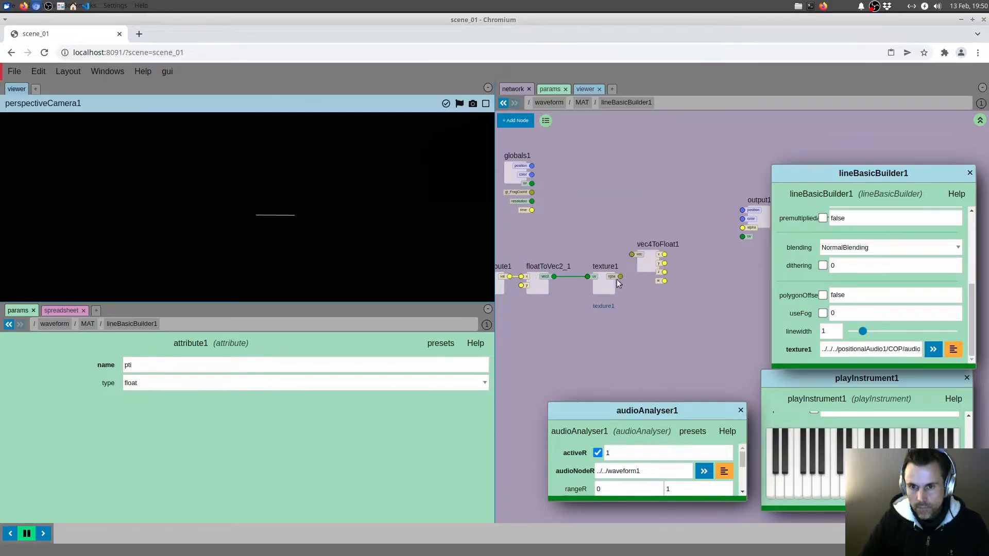
drag(620, 277, 647, 285)
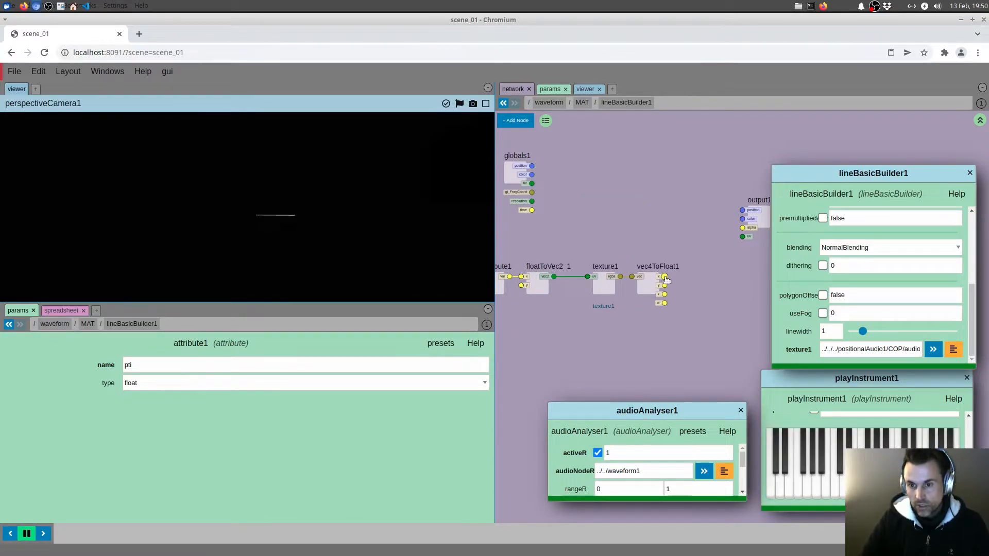
middle_drag(677, 257, 630, 253)
drag(711, 217, 755, 173)
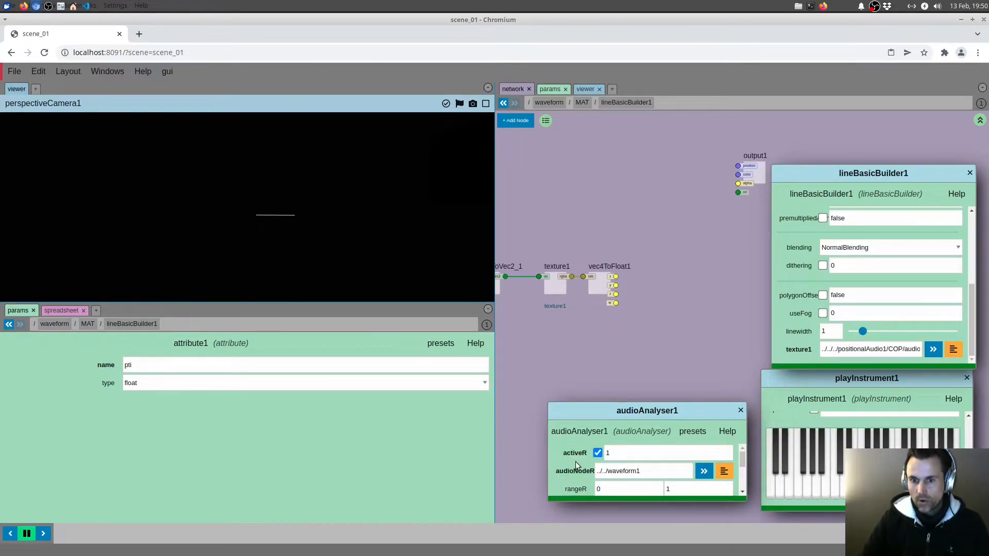
Enlarge the audioAnalyser1 window until speedMultR shows, and widen the network pane so the whole node graph fits
drag(579, 491, 577, 514)
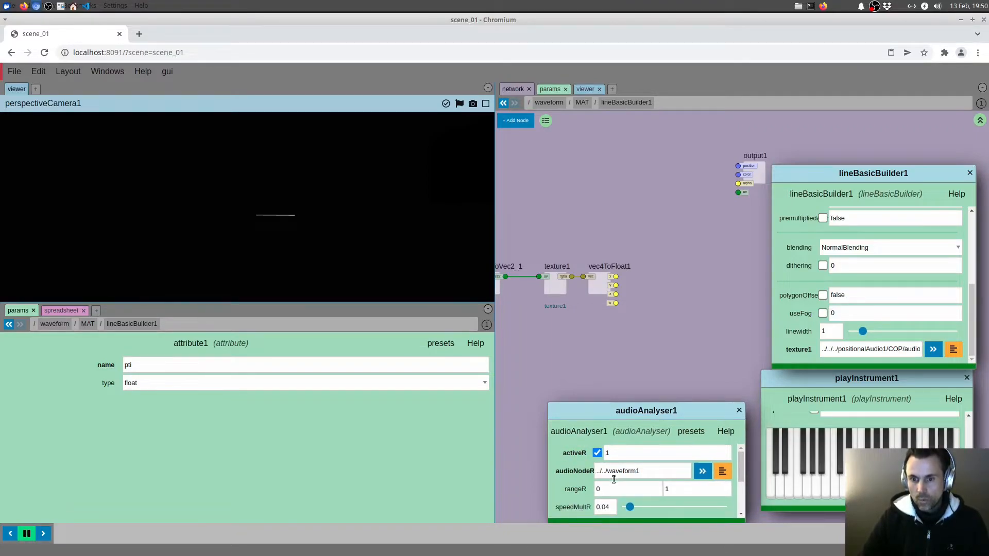
drag(619, 421, 617, 395)
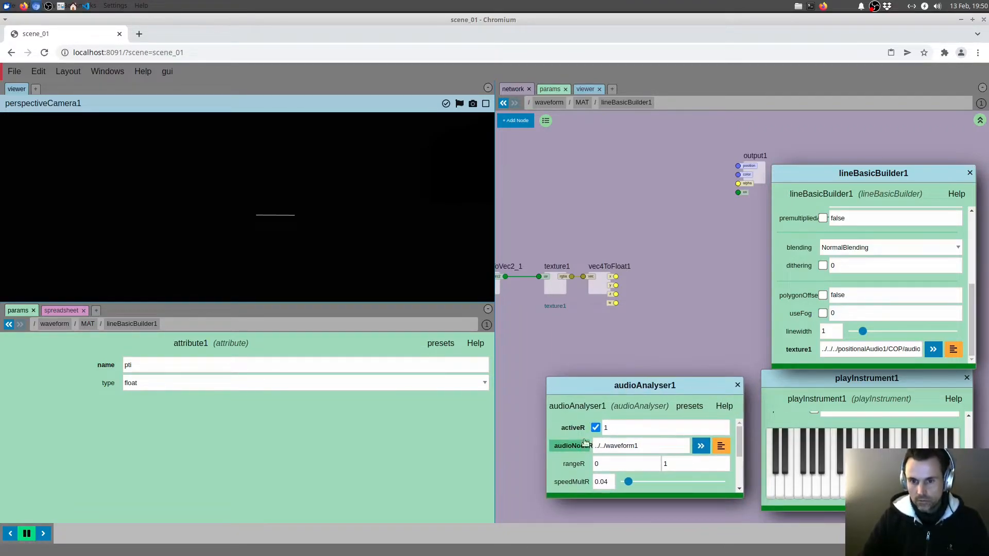
middle_drag(589, 336, 630, 339)
scroll(673, 180, down, 1)
middle_drag(627, 194, 615, 215)
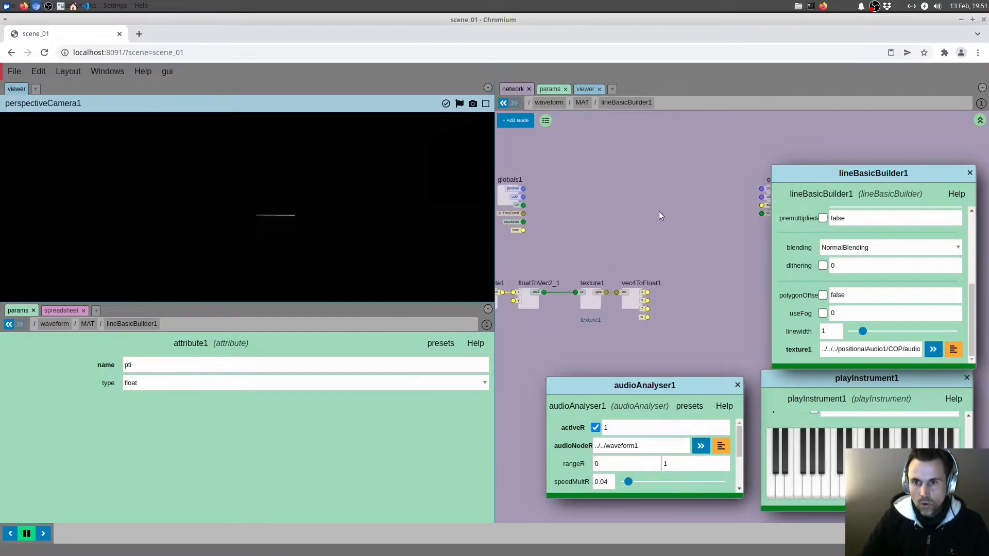
drag(495, 247, 349, 247)
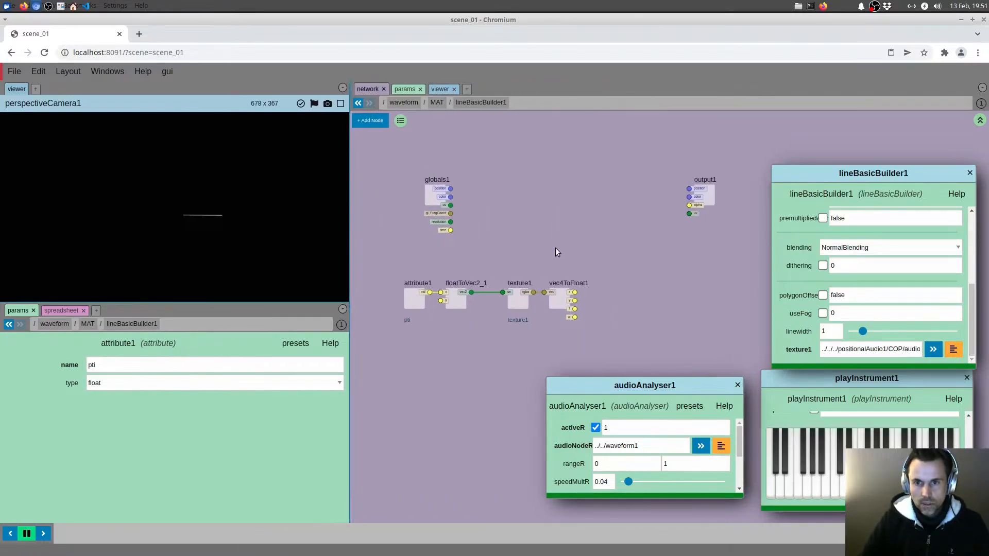
key(Tab)
text(vec)
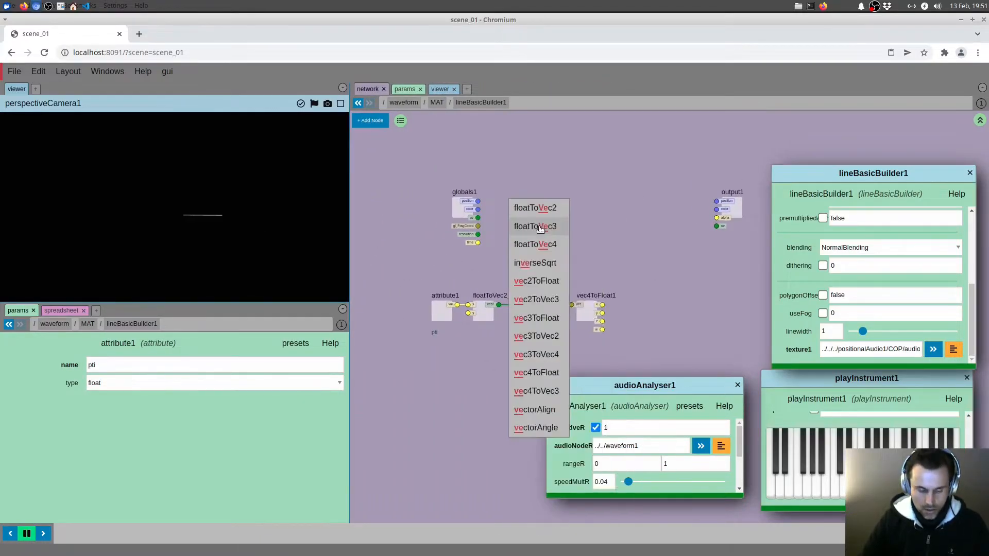
click(538, 282)
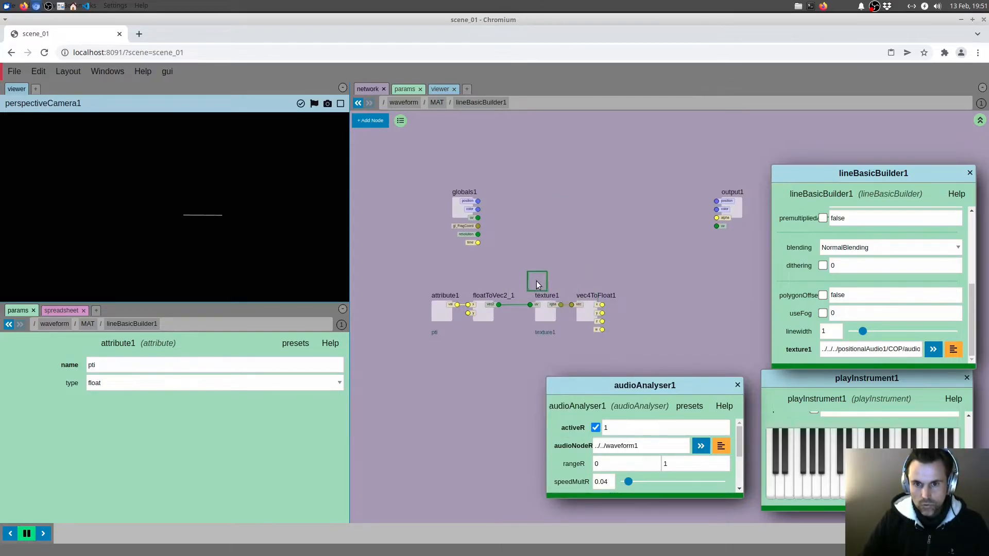
key(Escape)
Add a vec3ToFloat node after globals1 and connect globals1's position output to it
key(Tab)
mouse_move(546, 256)
text(vec)
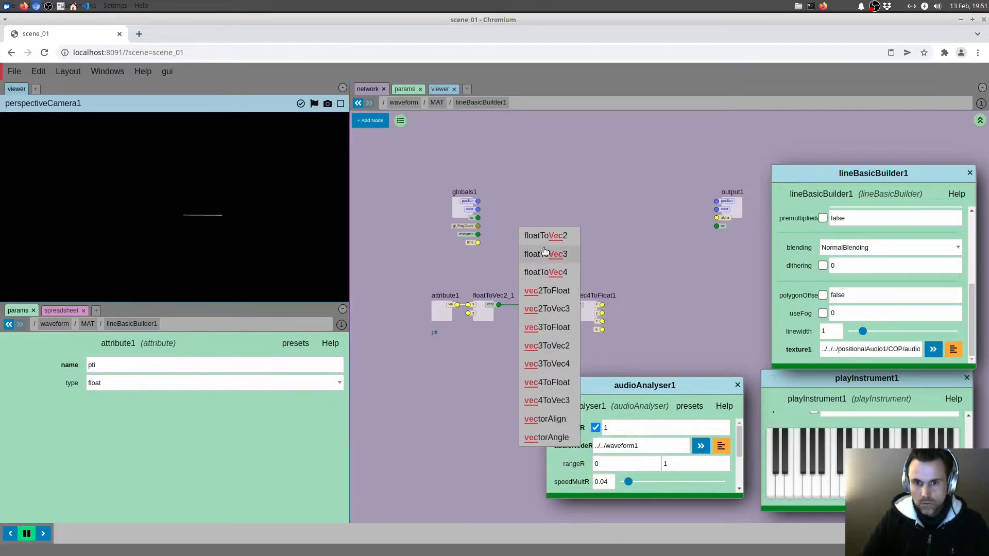
click(552, 330)
drag(524, 199, 546, 206)
Add a floatToVec3 node feeding output1's position, taking x and z from vec3ToFloat1 and y from vec4ToFloat1's x output
middle_drag(658, 205, 648, 199)
key(Tab)
text(flo)
click(656, 218)
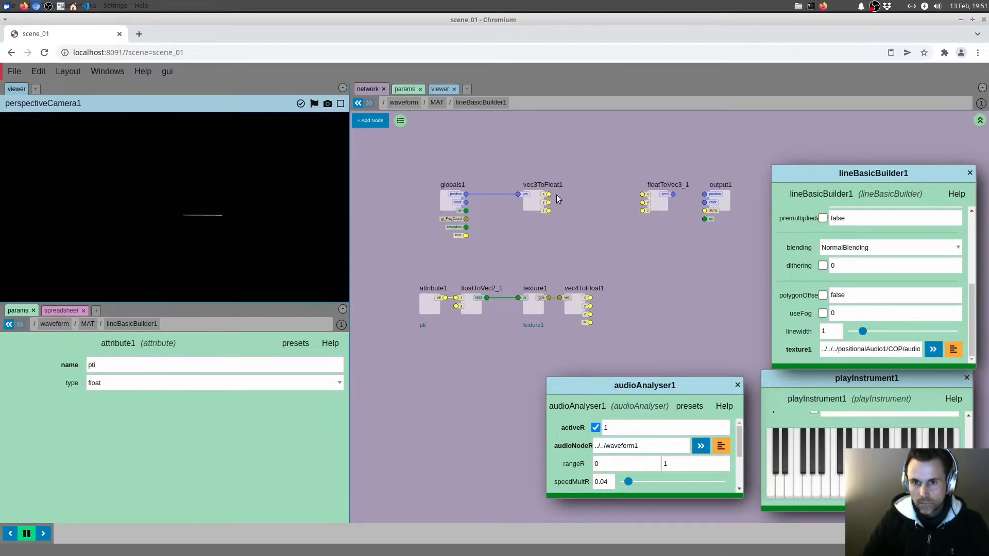
drag(548, 194, 704, 195)
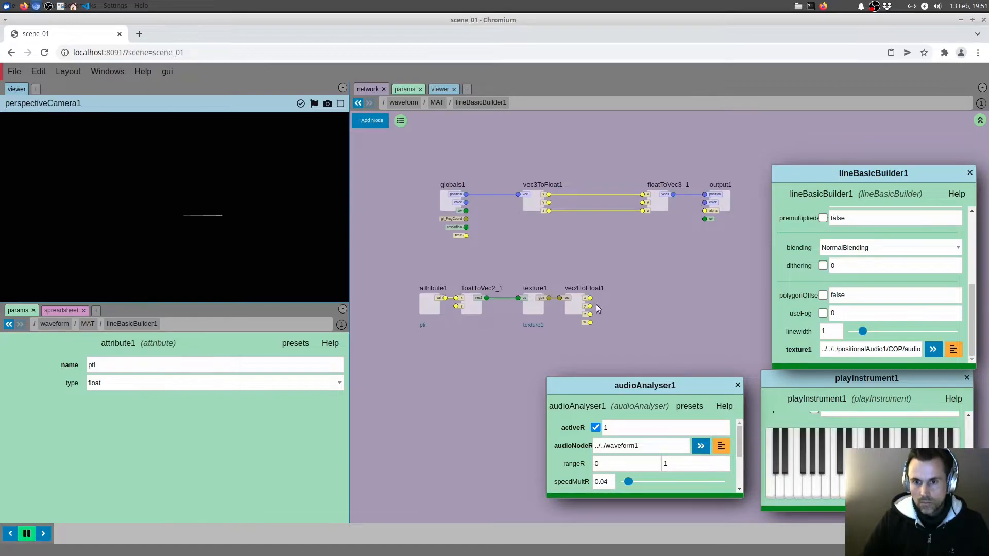
drag(590, 298, 642, 211)
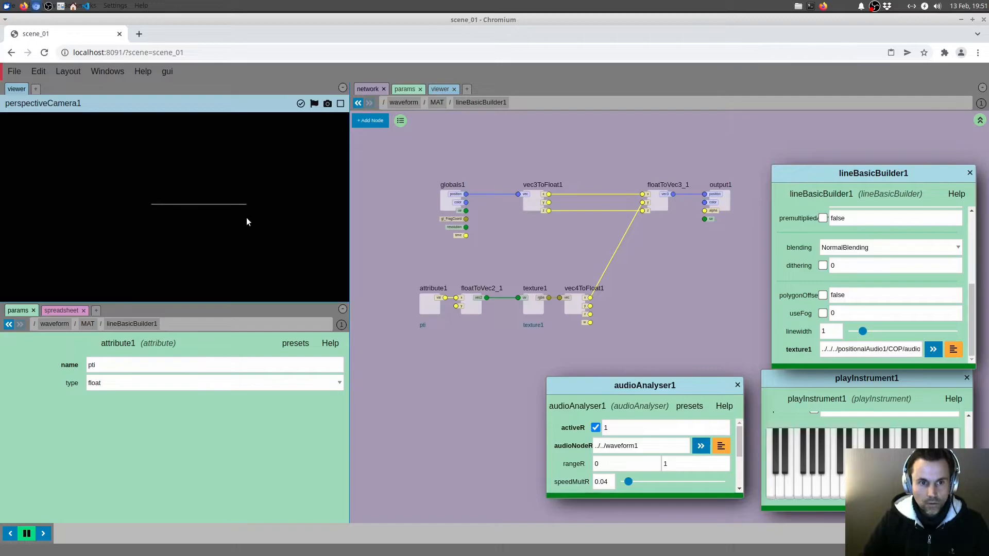
Play notes on playInstrument1's keyboard and examine how the line reacts in the viewer
click(792, 486)
click(849, 484)
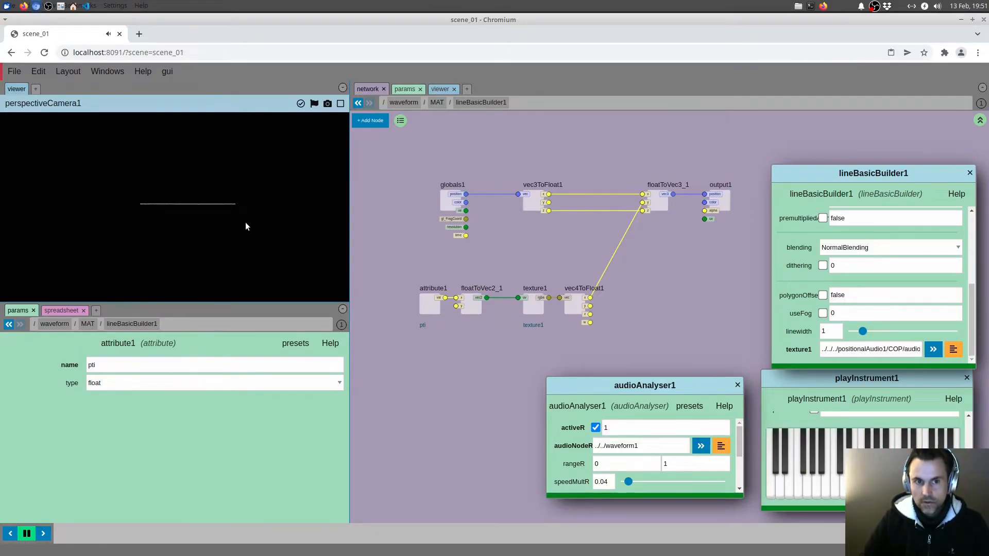
middle_drag(570, 251, 582, 248)
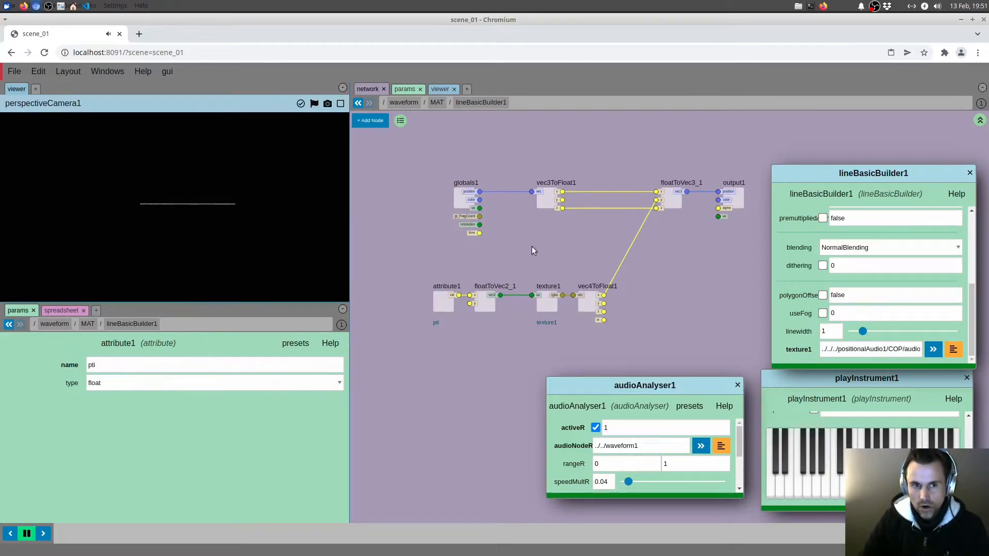
middle_drag(531, 251, 518, 250)
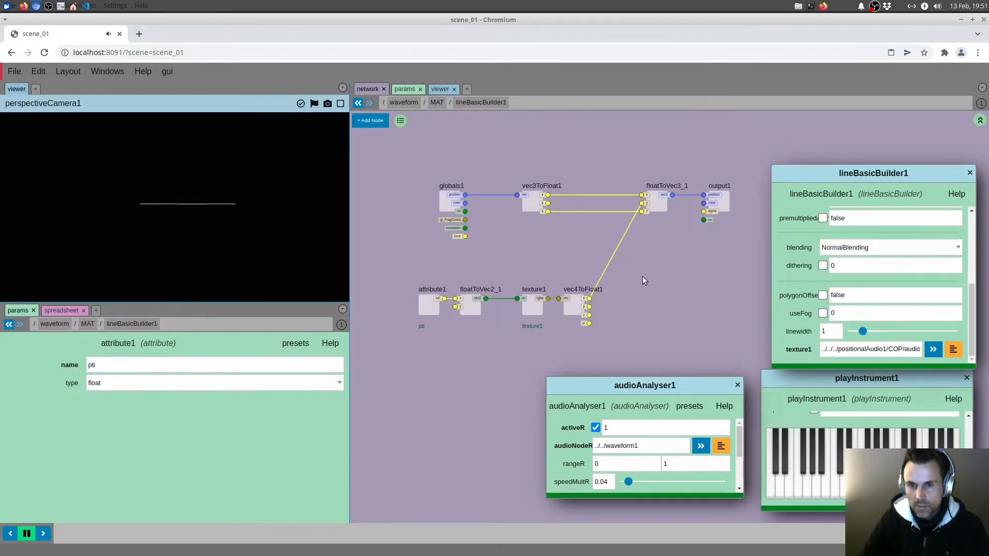
Go into positionalAudio1 and check waveform1's sizeExponent and arraySize parameters
key(u)
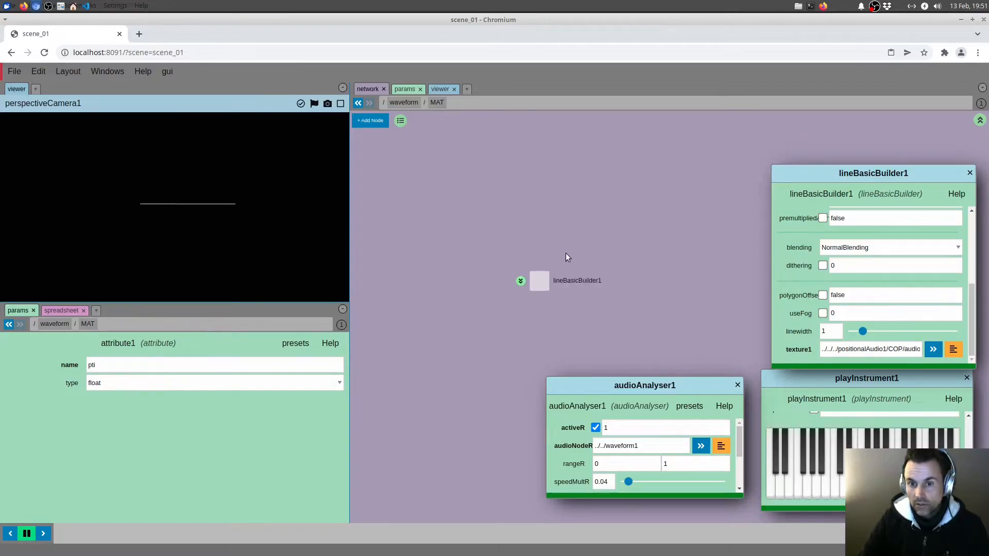
key(u)
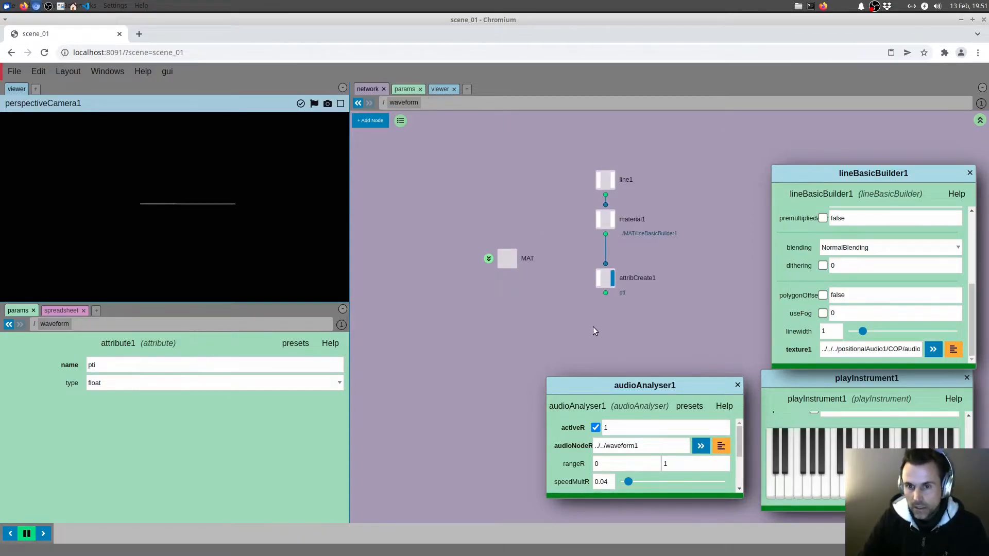
key(u)
drag(572, 313, 519, 254)
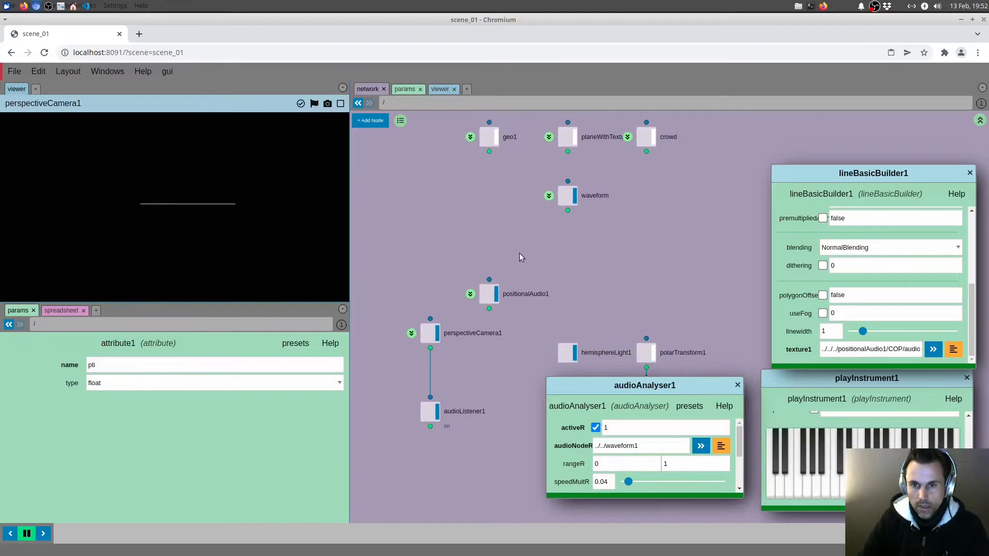
click(470, 294)
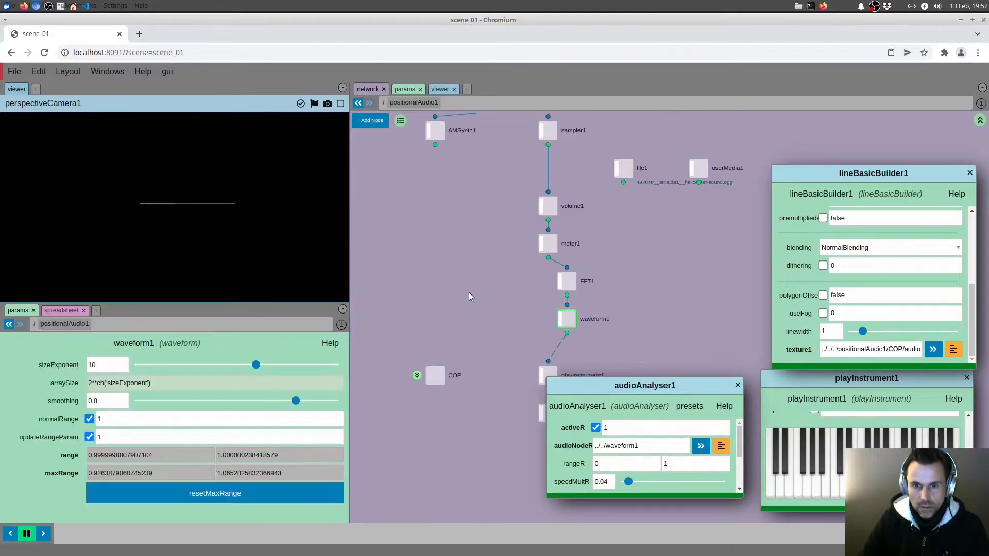
drag(502, 327, 490, 262)
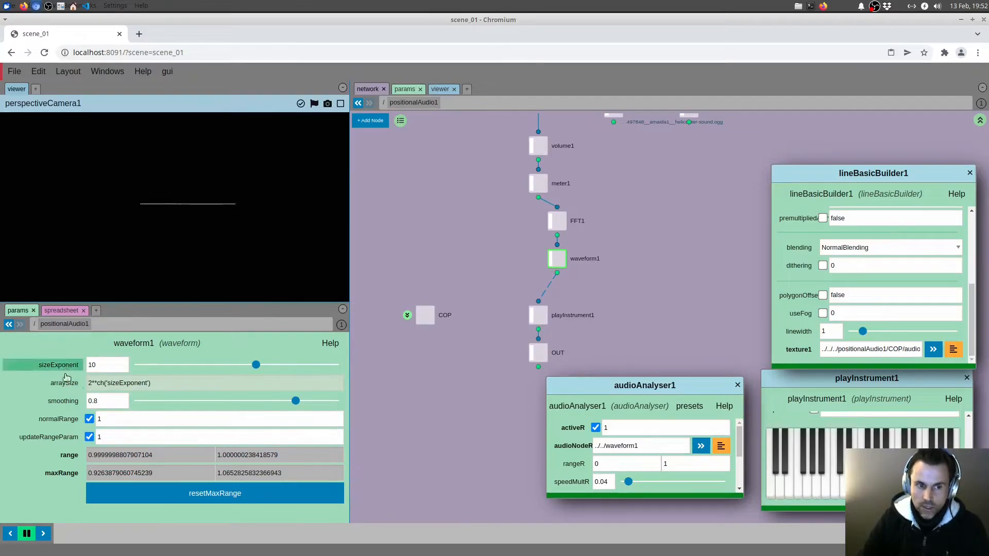
mouse_move(65, 389)
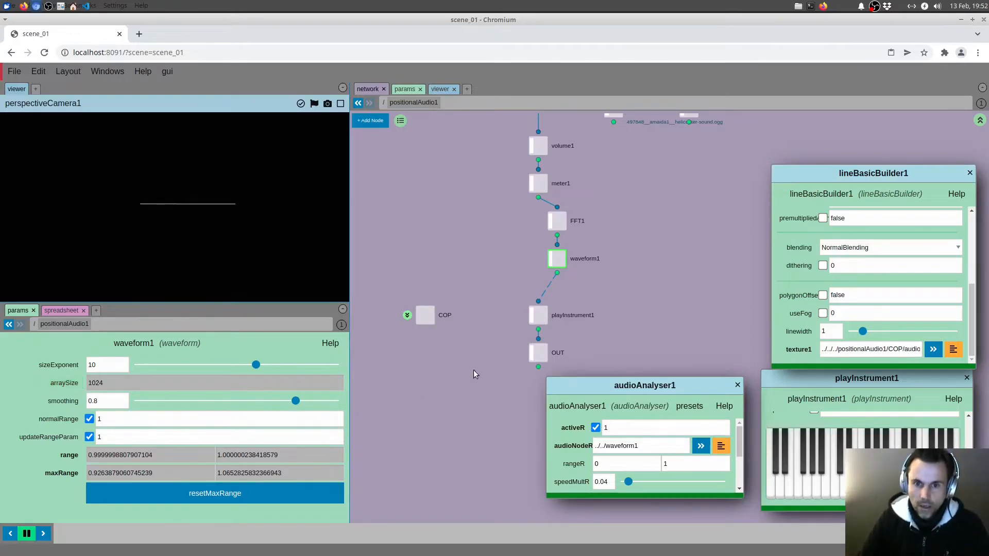
Go into the COP network and check the texture resolution of audioAnalyser1
double_click(425, 315)
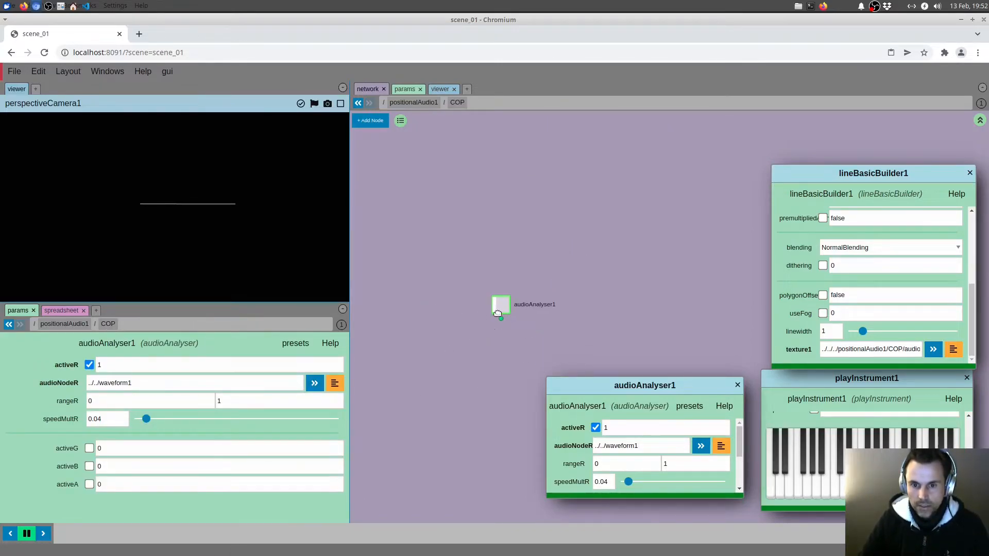
mouse_move(503, 305)
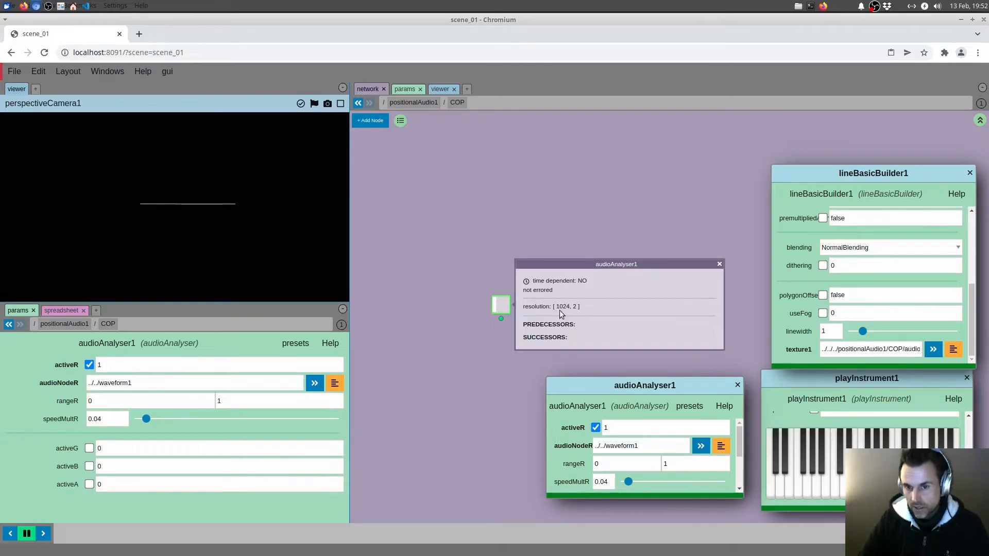
middle_drag(530, 273, 523, 289)
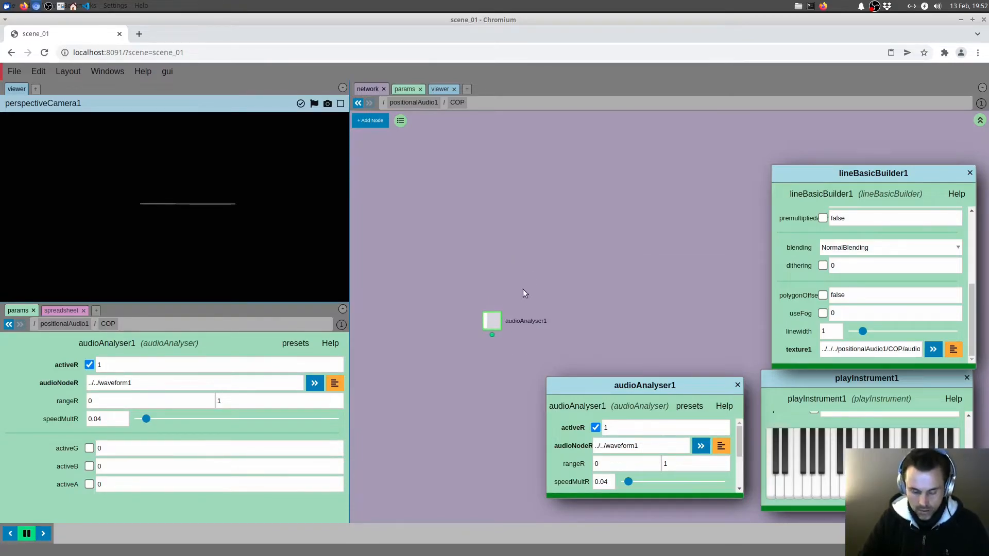
Return to the waveform geo network and set line1's pointsCount to 1024
key(u)
middle_drag(597, 240, 586, 283)
key(u)
middle_drag(611, 209, 614, 274)
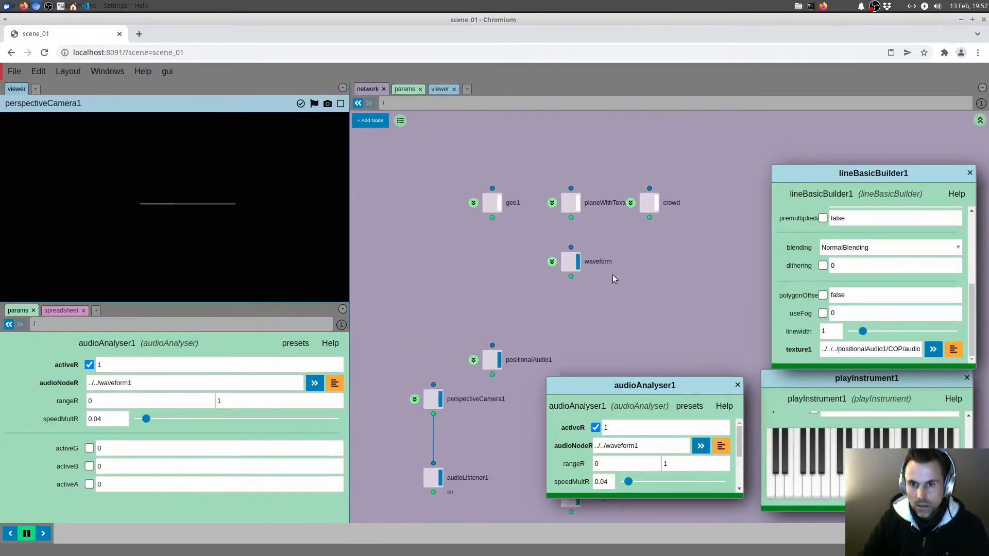
click(569, 261)
key(i)
click(605, 179)
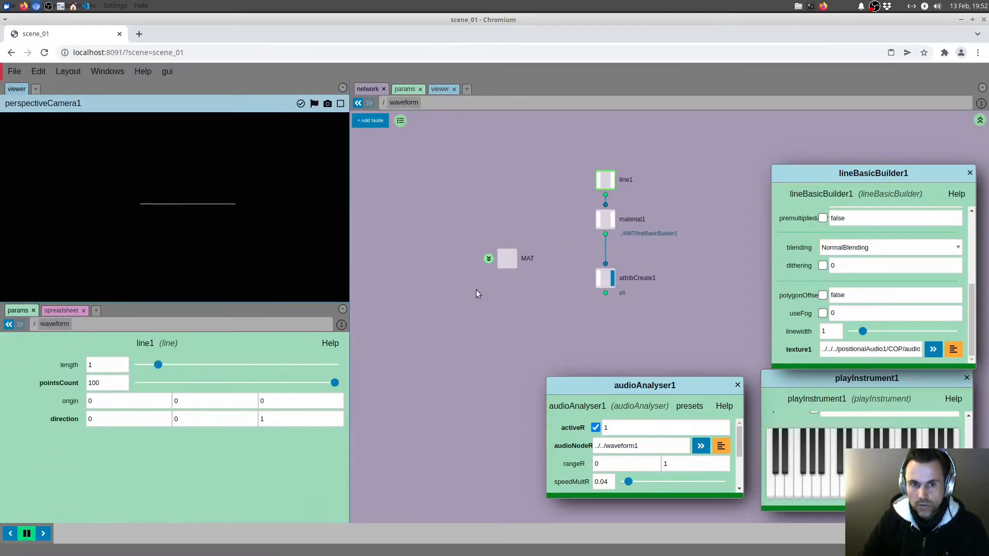
double_click(128, 382)
text(1024)
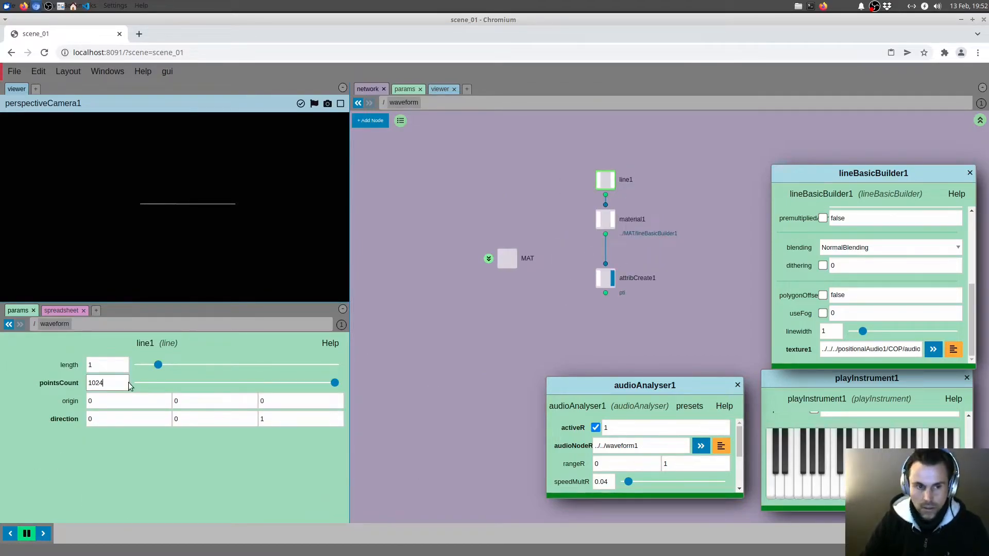
drag(539, 211, 525, 217)
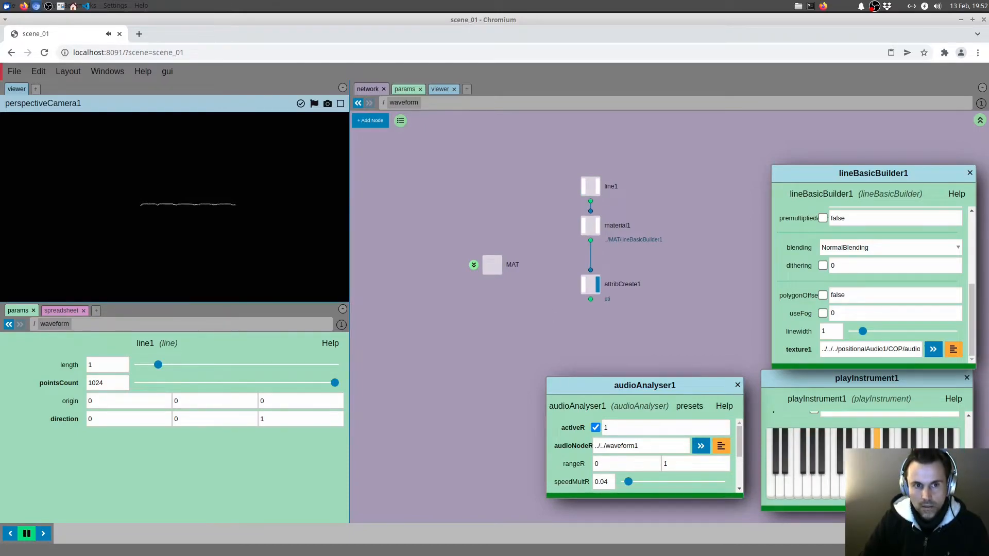
Enlarge the audioAnalyser1 window, set its rangeR to -1 and 2, and play notes to test the line
drag(607, 318, 606, 302)
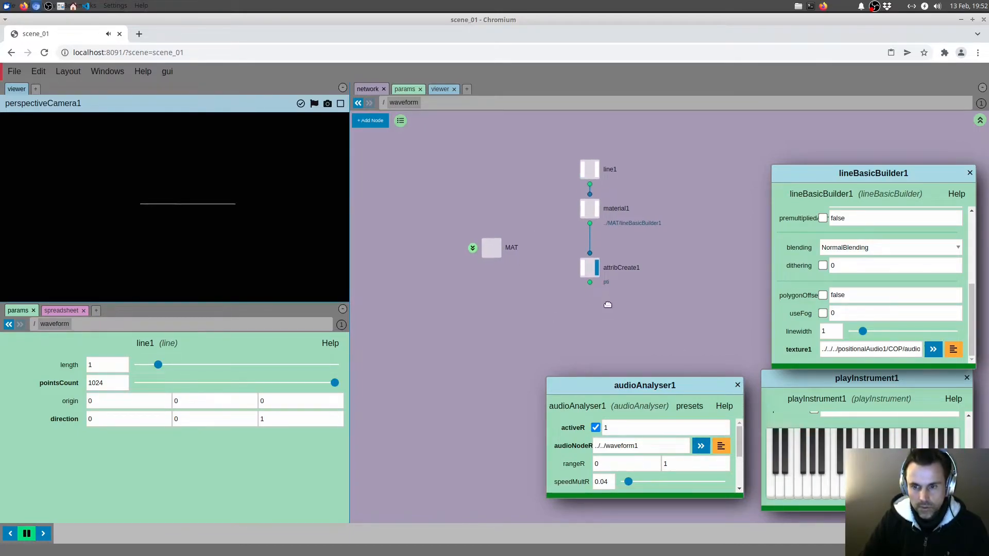
drag(522, 321, 509, 315)
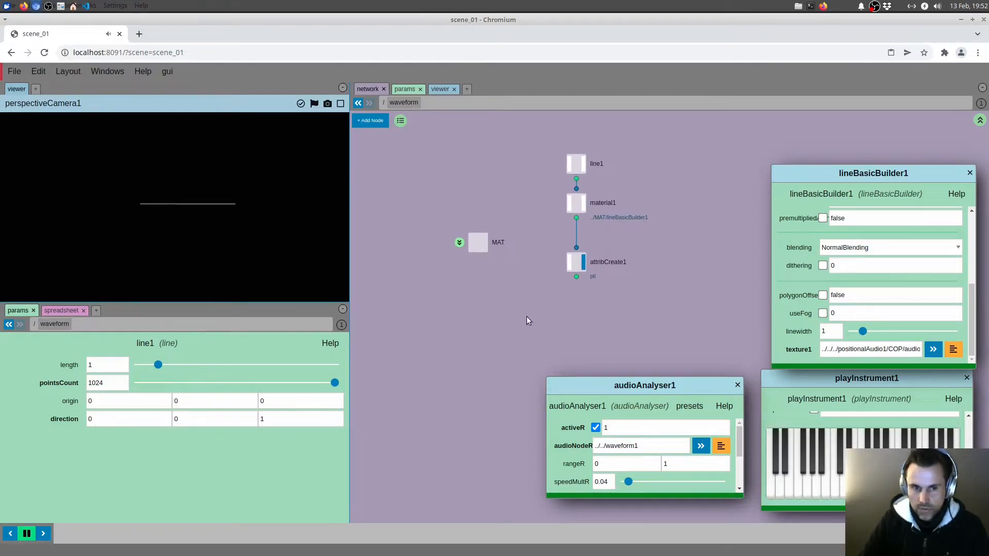
drag(577, 341, 566, 325)
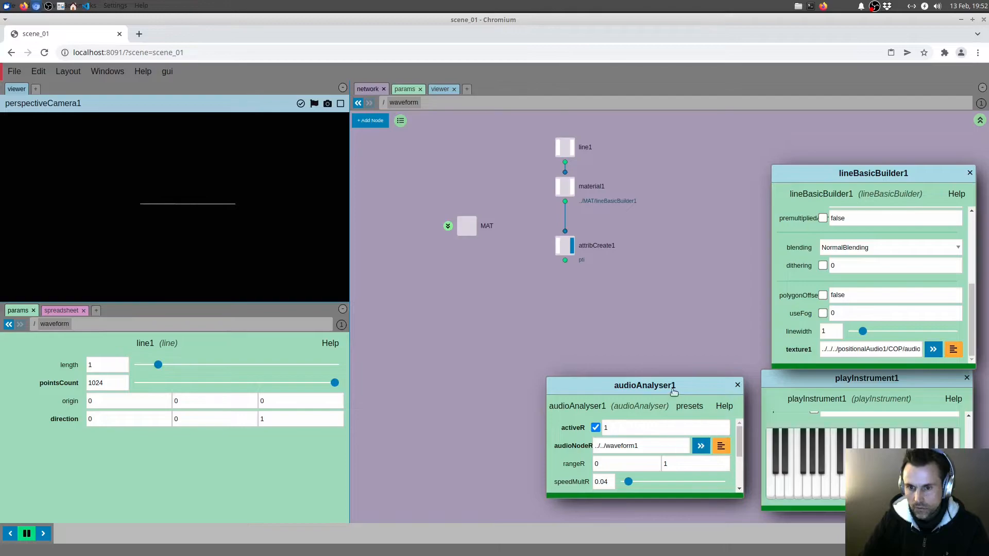
drag(665, 492, 665, 511)
drag(632, 342, 641, 312)
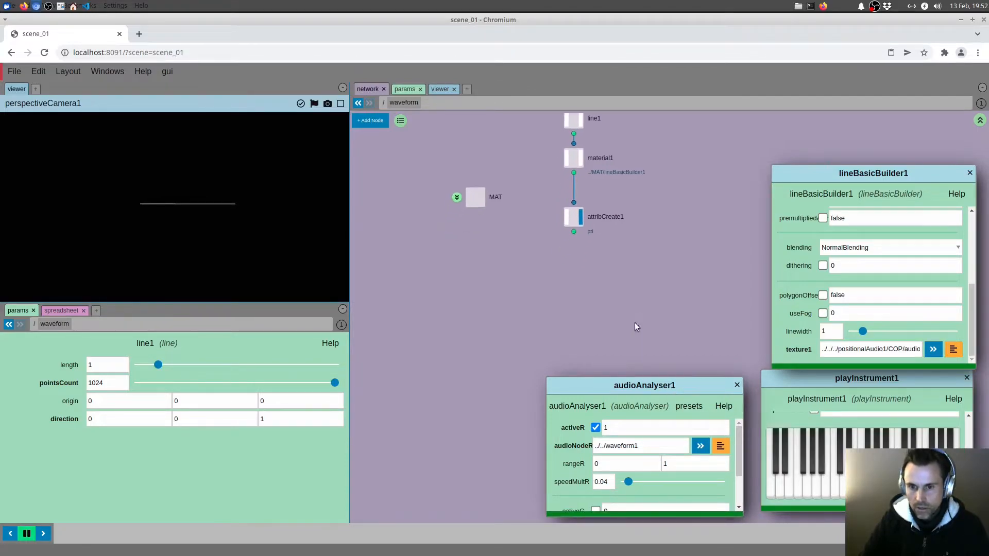
click(646, 463)
text(-1)
key(Tab)
text(2)
drag(658, 287, 665, 274)
click(829, 495)
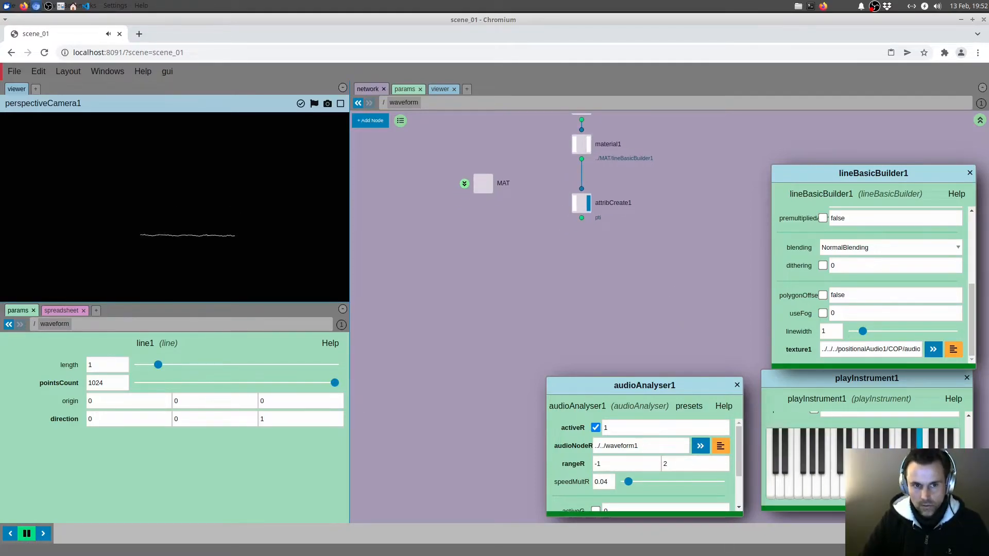
drag(648, 344, 638, 307)
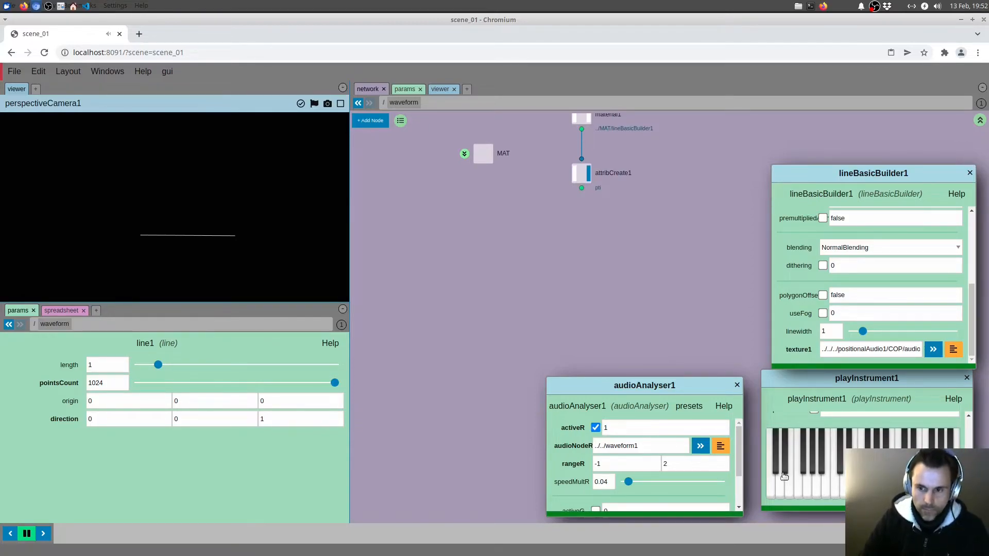
click(806, 490)
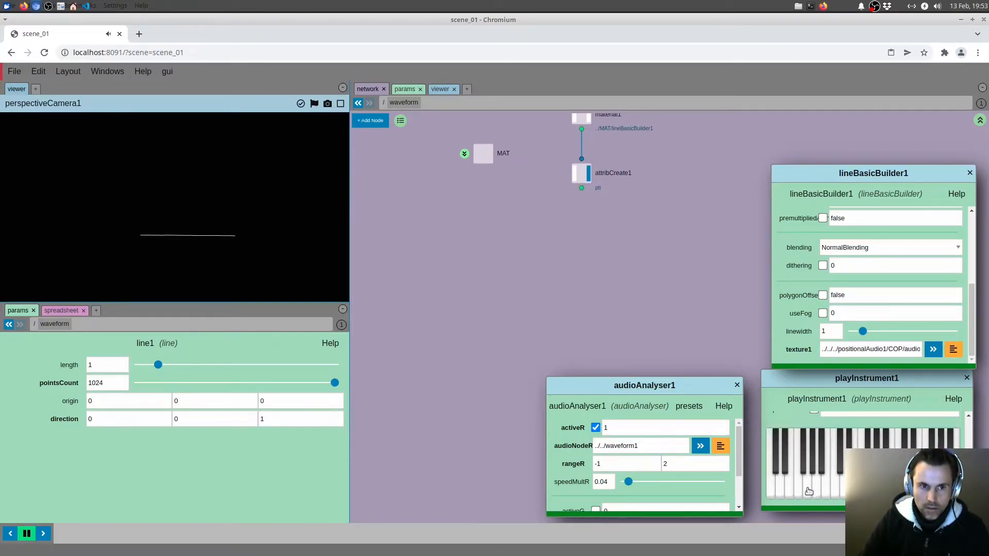
Set line1's length to 5 inside the waveform geo
key(u)
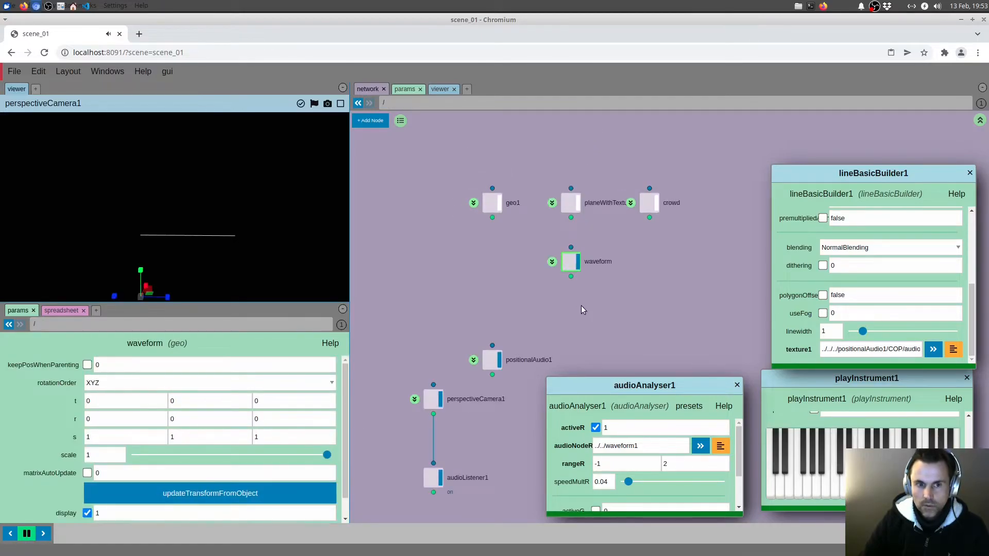
double_click(114, 456)
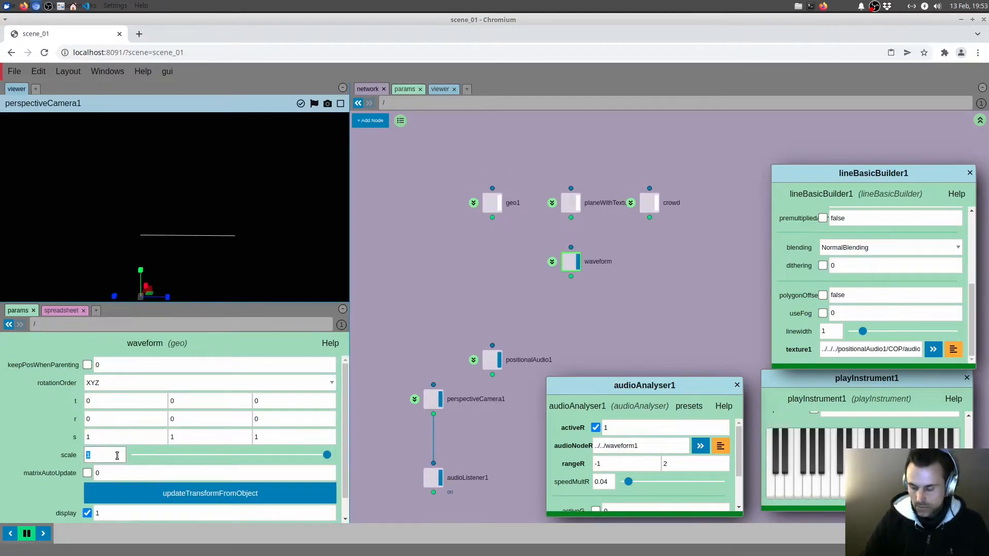
click(552, 262)
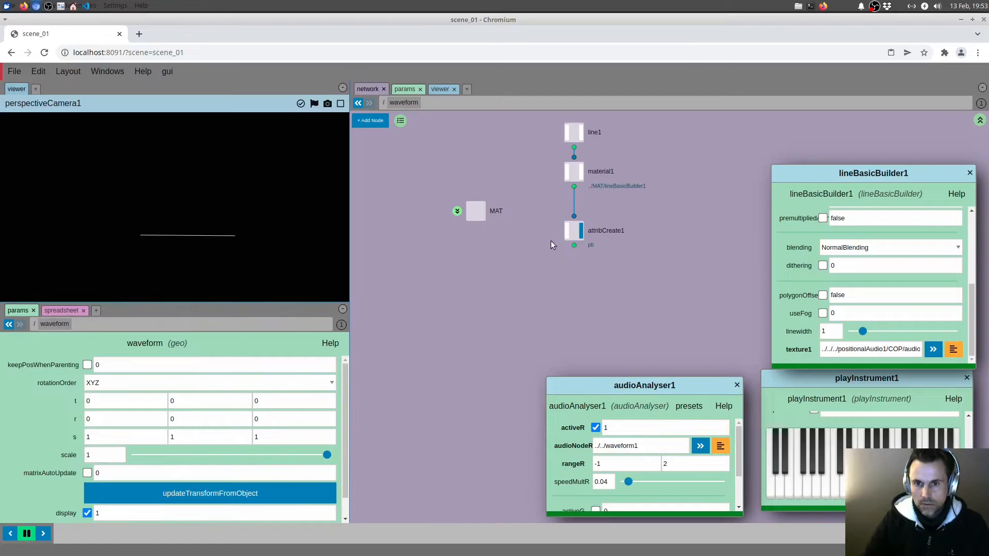
double_click(113, 367)
text(5)
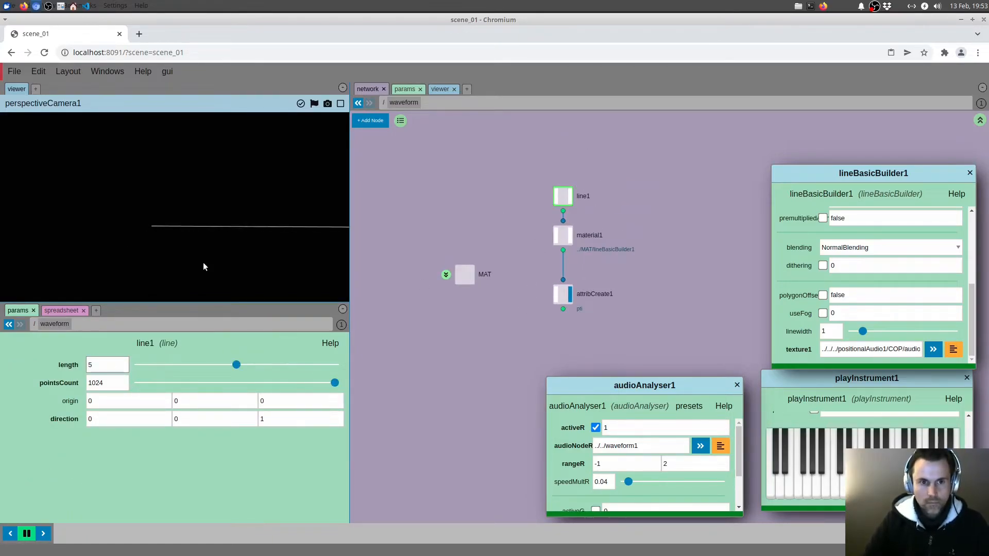
Play notes and examine the lengthened waveform line, then check the waveform geo at the scene's root level
click(817, 487)
click(817, 487)
drag(252, 267, 267, 267)
click(862, 459)
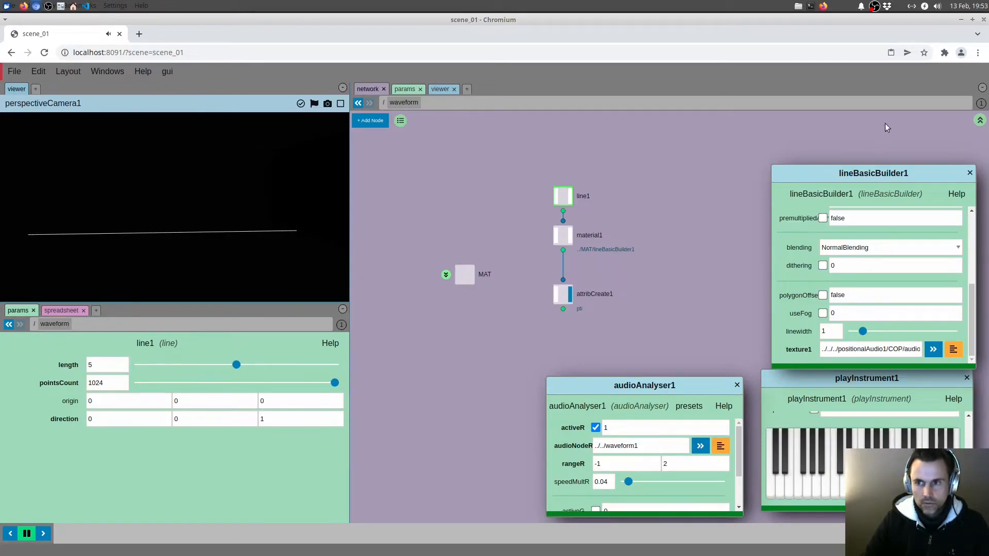
click(979, 120)
drag(625, 280, 600, 133)
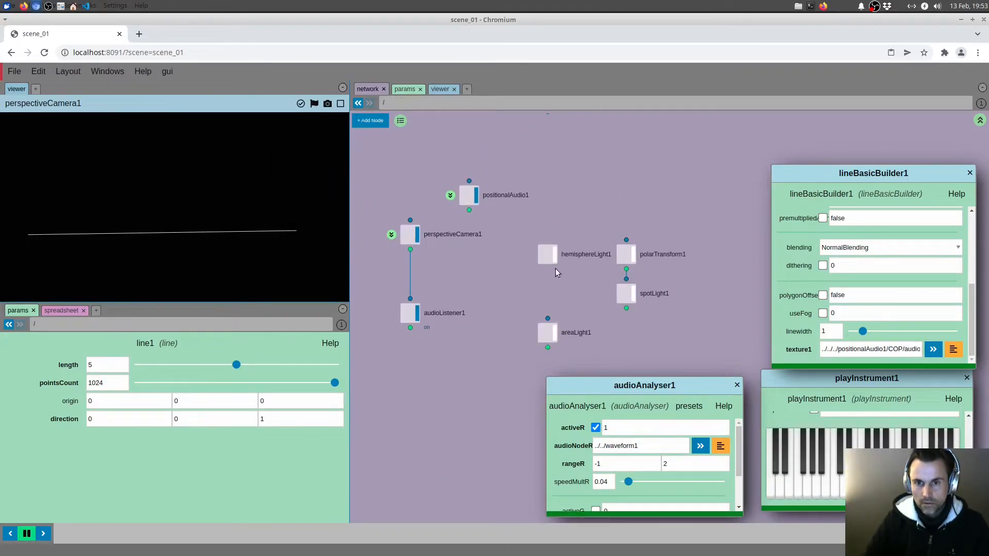
drag(553, 273, 589, 430)
click(582, 254)
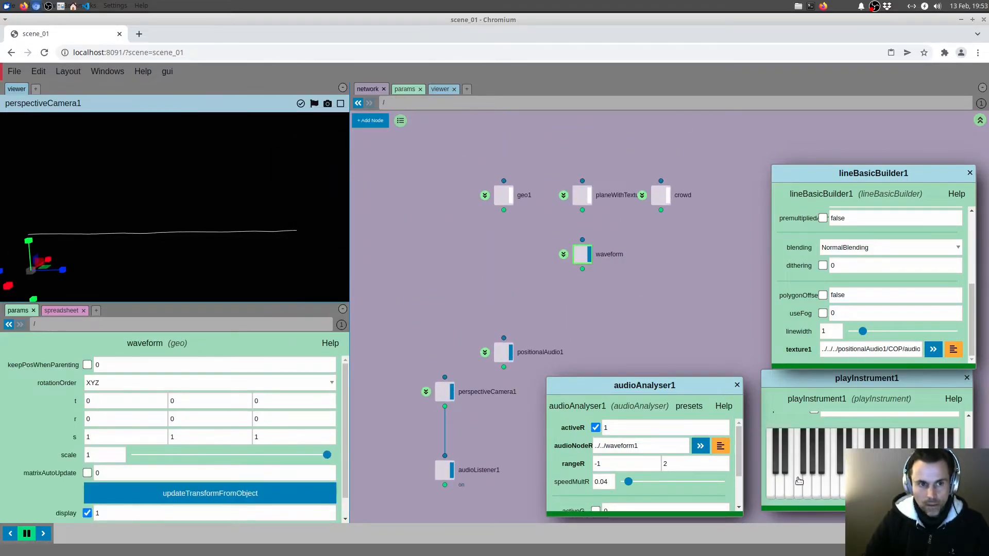
click(603, 306)
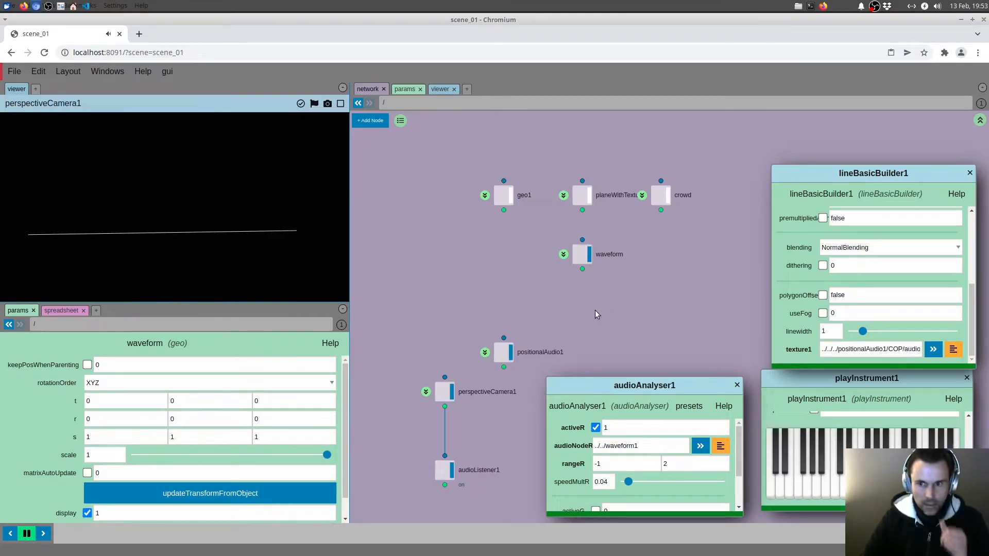
In lineBasicBuilder1, insert a mult node on the connection from vec4ToFloat1's x output to floatToVec3_1's y input
double_click(572, 260)
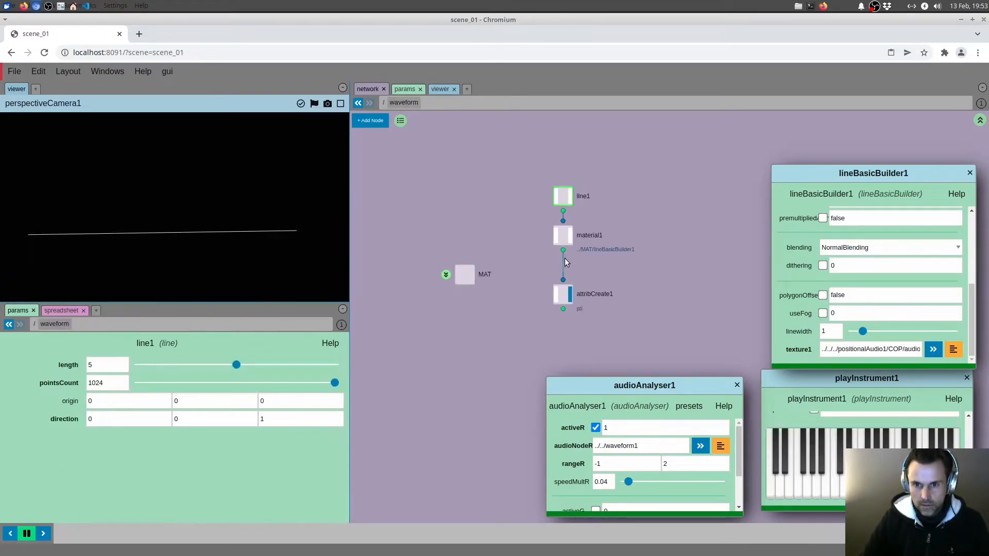
click(447, 275)
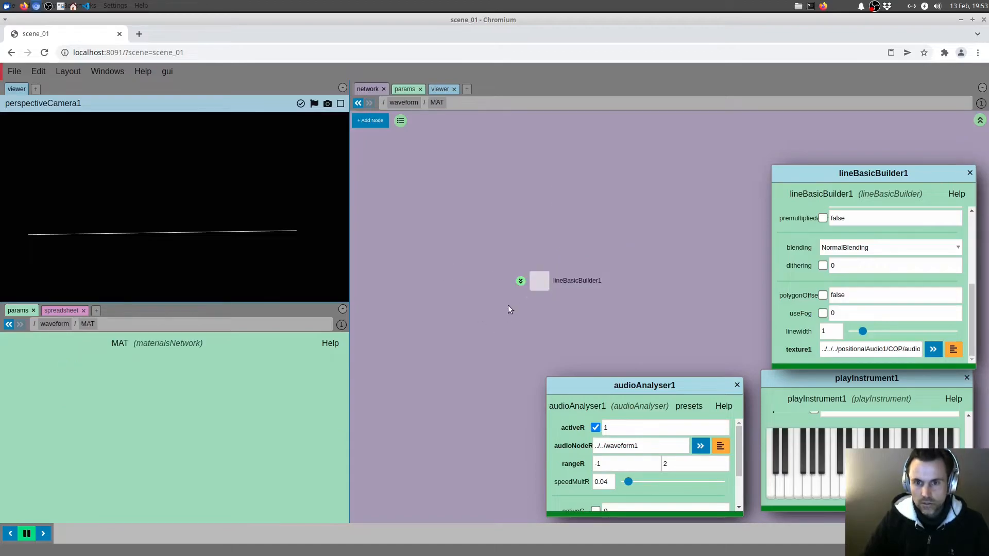
click(520, 282)
middle_drag(539, 269, 516, 257)
key(Tab)
text(mul)
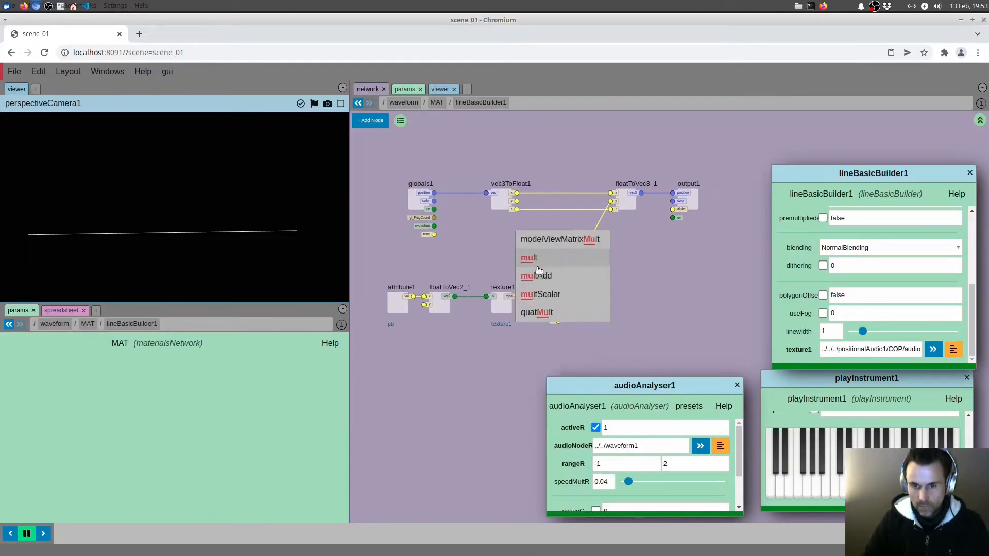
click(542, 262)
click(579, 255)
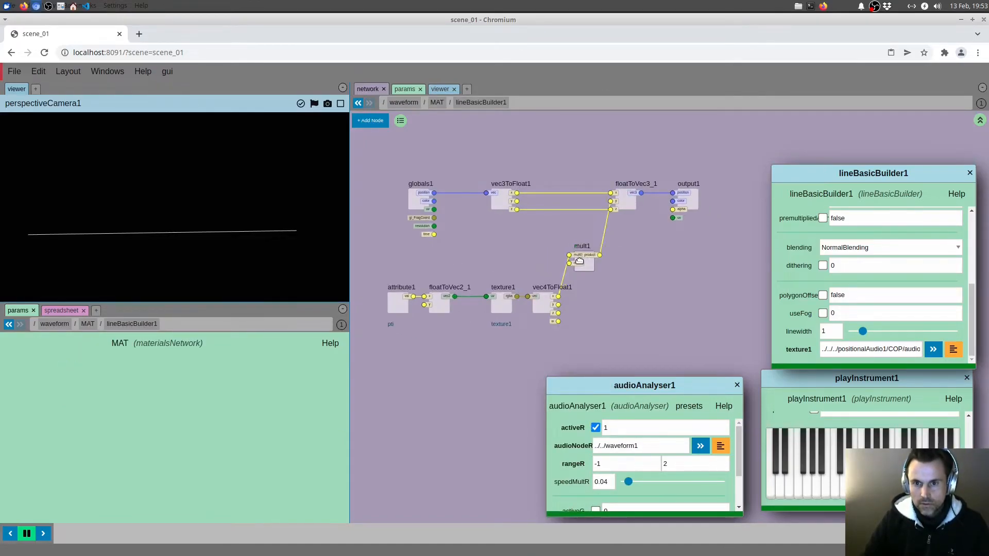
Place mult1 lower in the lineBasicBuilder1 network, set its multiplier to 10 and play a note to test the displacement
drag(581, 257, 590, 278)
click(590, 278)
click(110, 383)
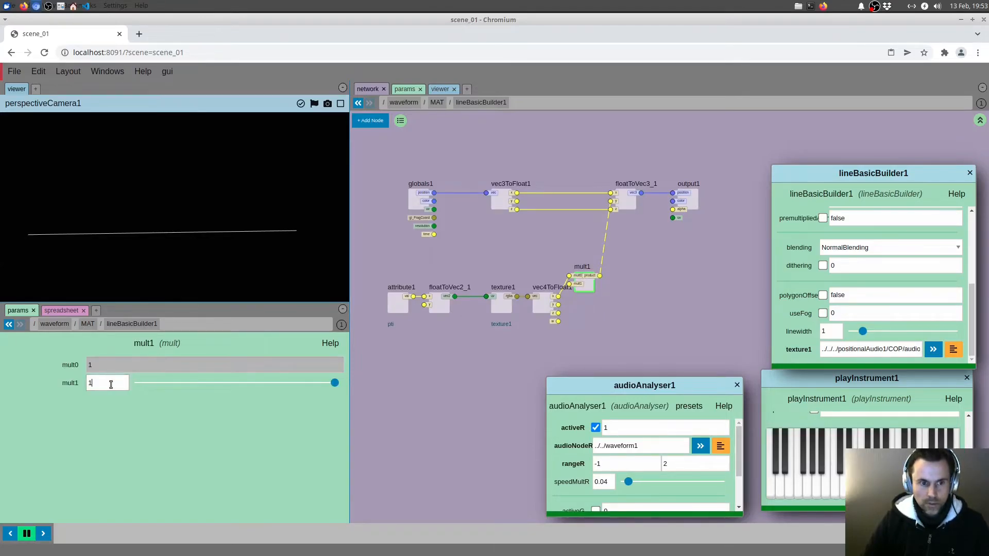
middle_drag(506, 376, 512, 357)
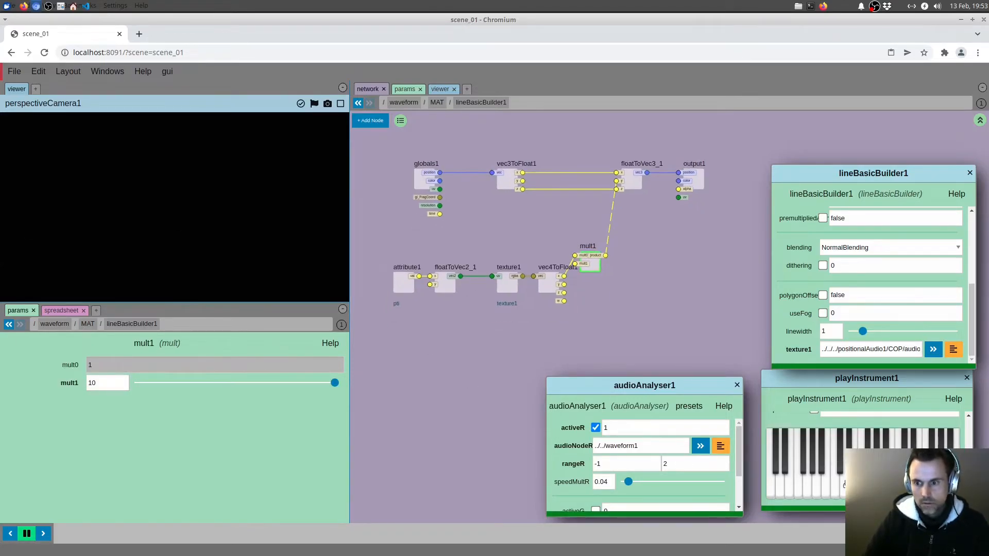
click(842, 486)
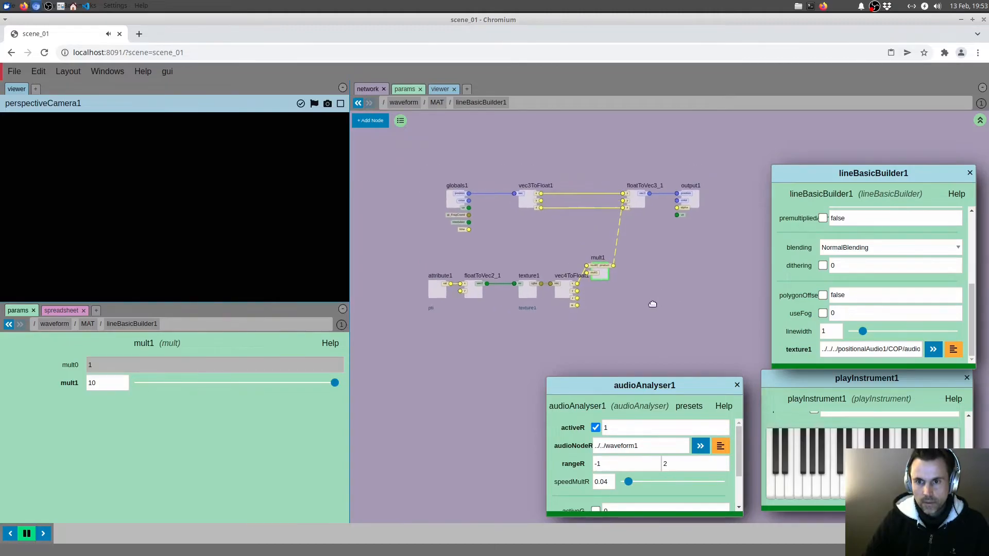
Set audioAnalyser1's rangeR to 0 and 1
click(980, 120)
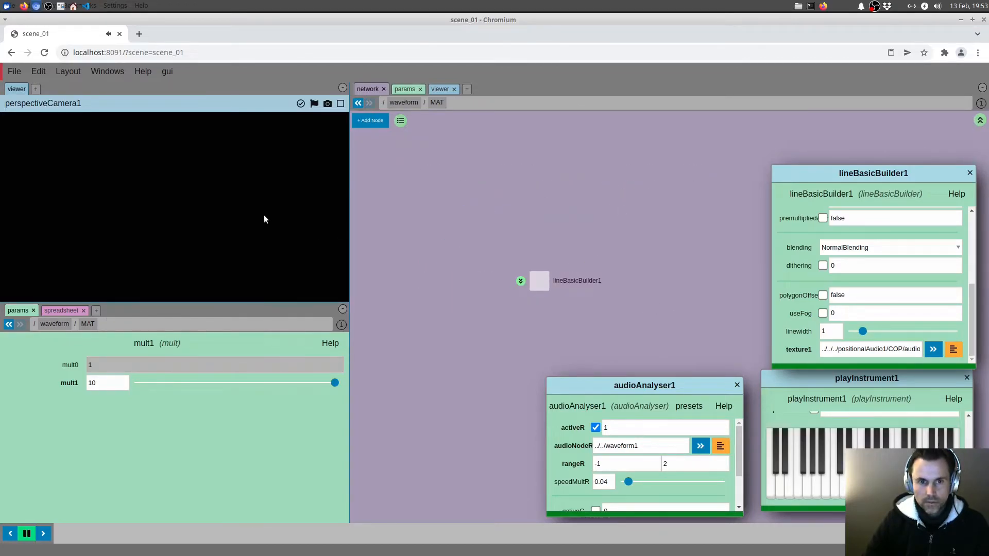
click(531, 285)
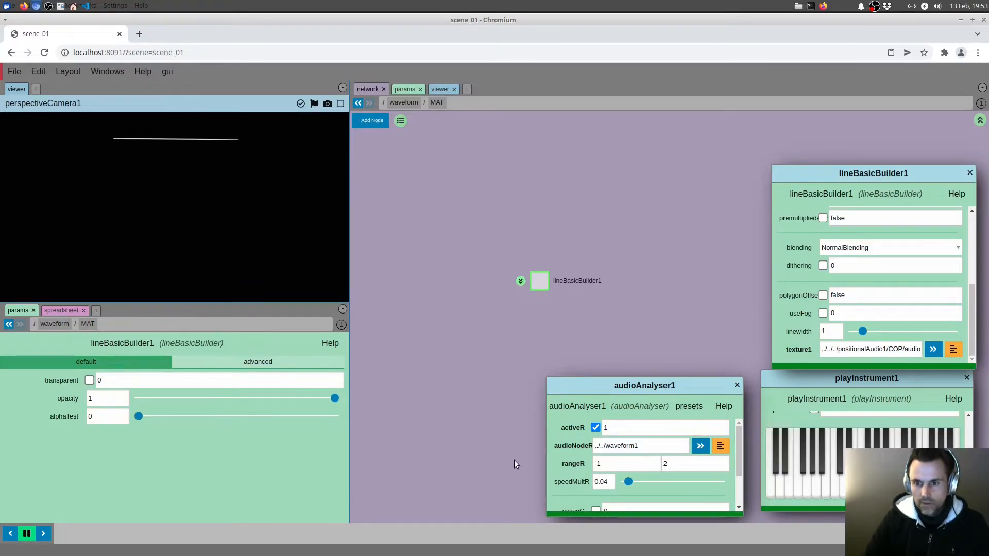
click(572, 464)
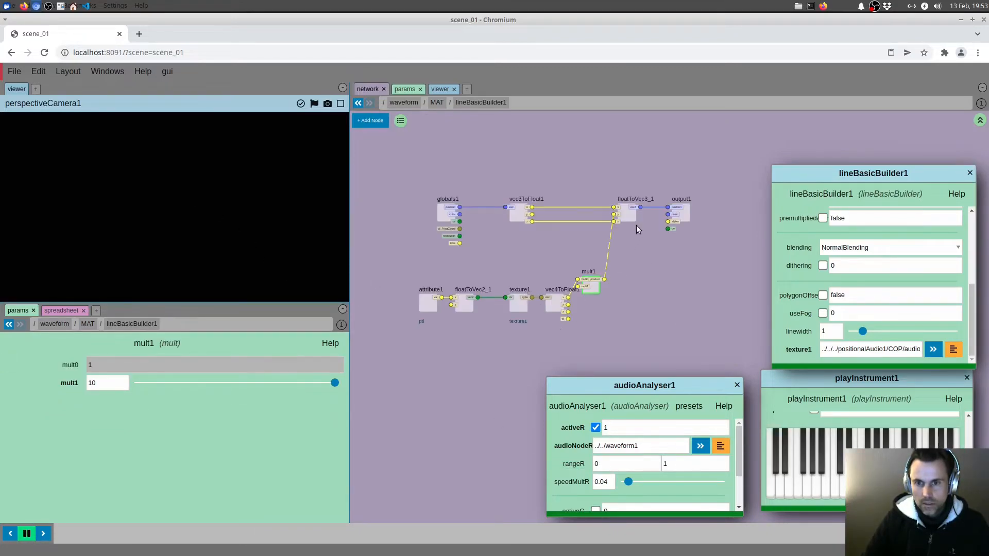
Disconnect mult1 from floatToVec3_1's y input to compare the undisplaced line, and reconnect it
drag(613, 215, 573, 226)
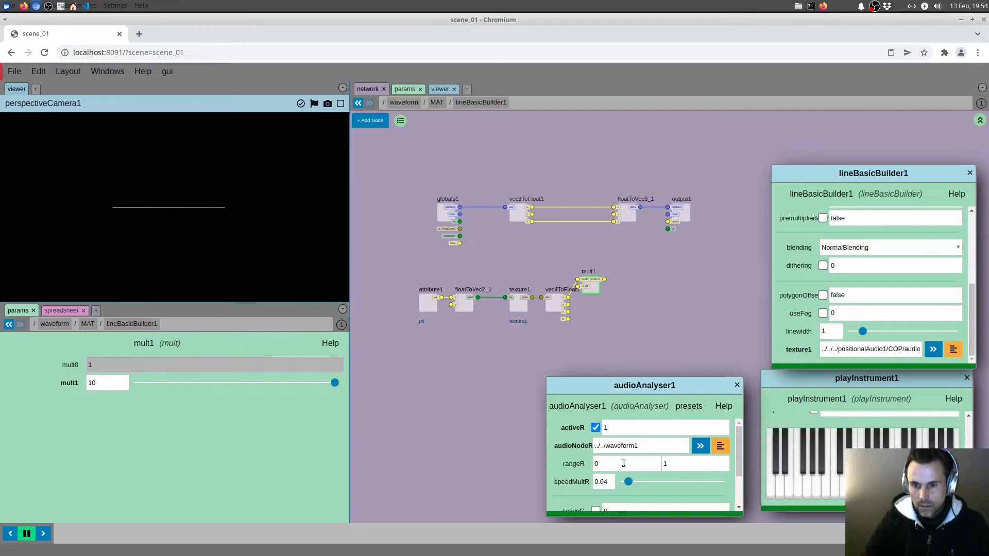
middle_drag(638, 330, 620, 293)
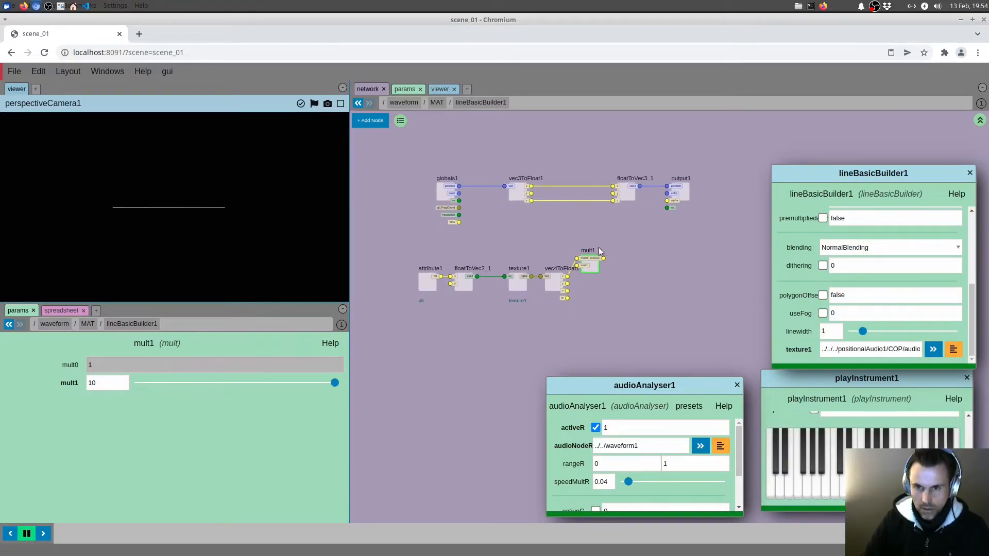
drag(603, 258, 613, 200)
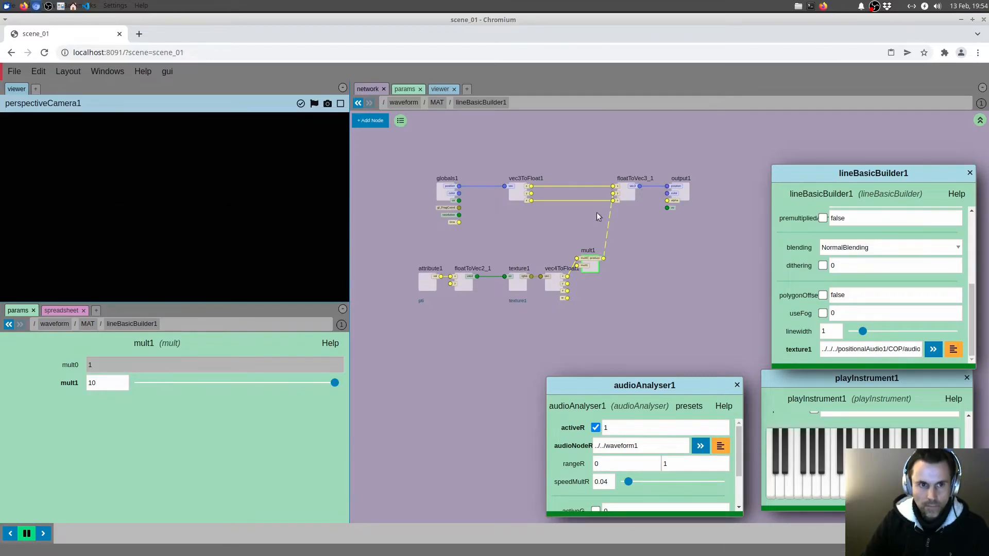
Inside positionalAudio1, disable normalRange on waveform1 and play a note to test the line
middle_drag(651, 337, 647, 317)
key(u)
key(u)
key(u)
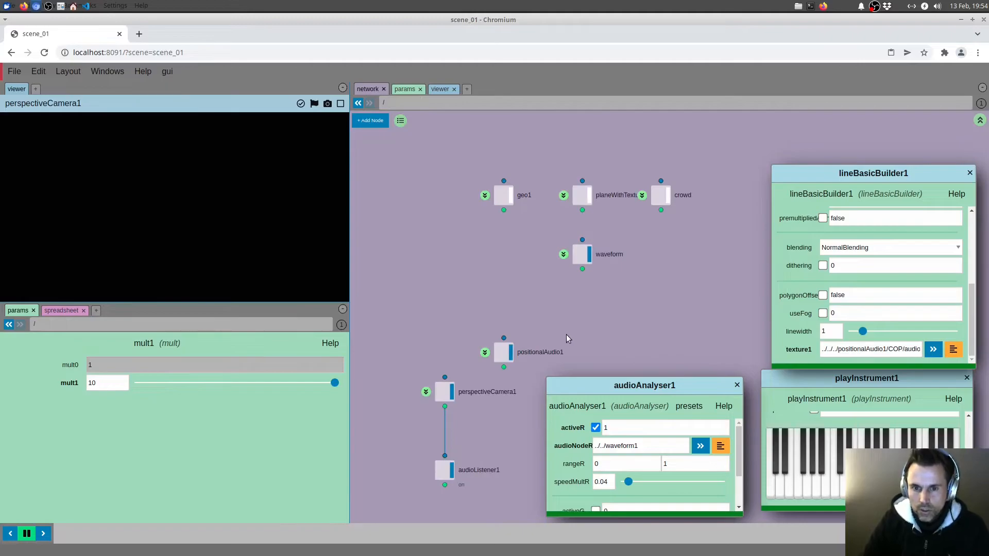
click(507, 304)
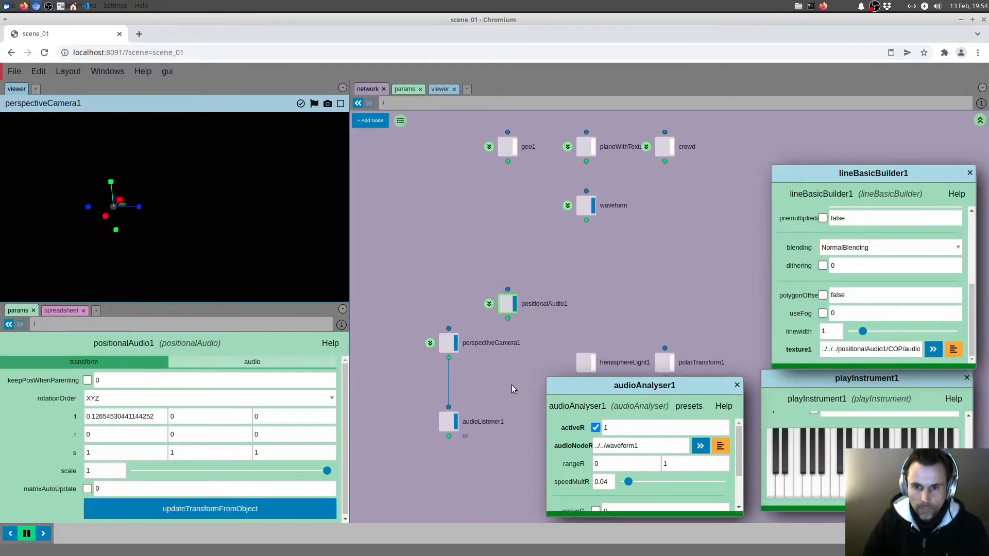
key(i)
click(529, 326)
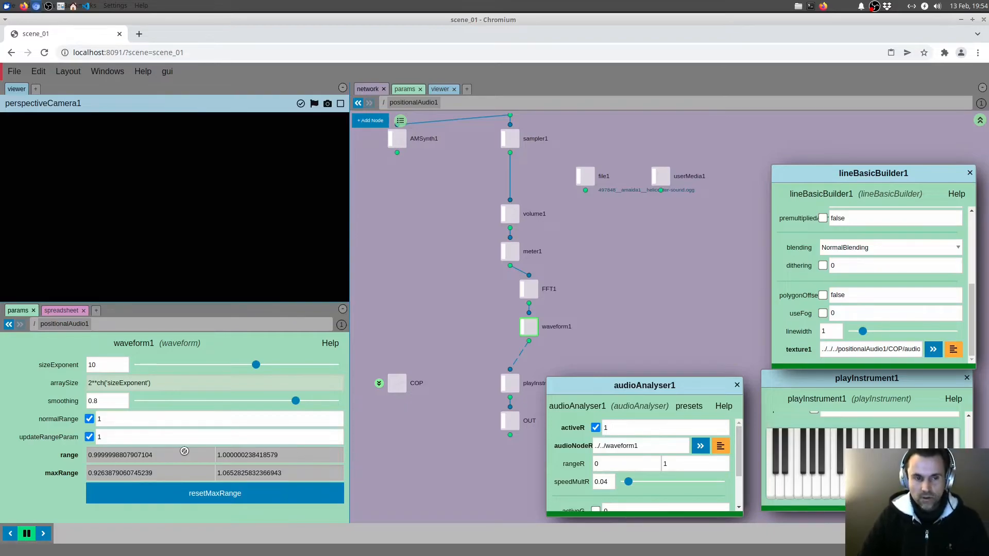
click(90, 420)
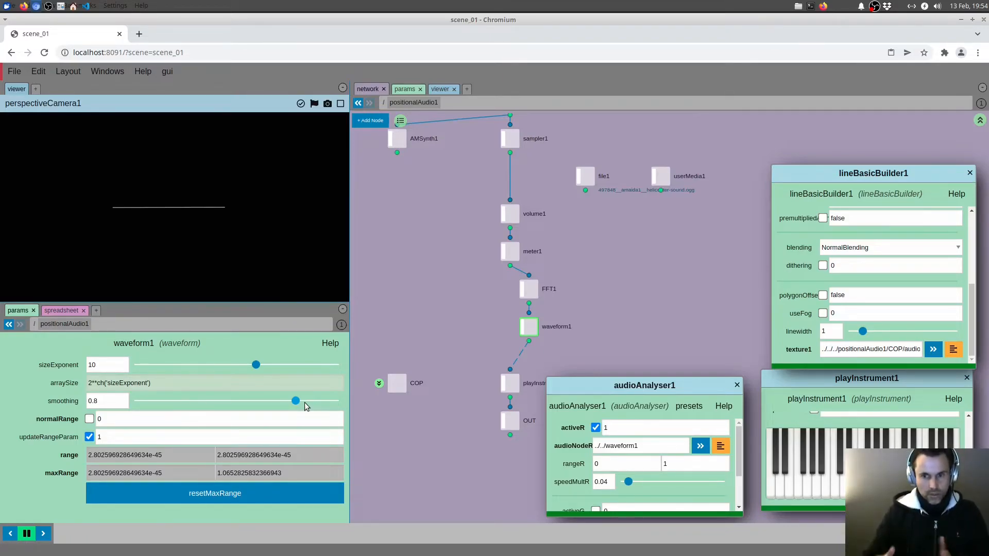
click(797, 481)
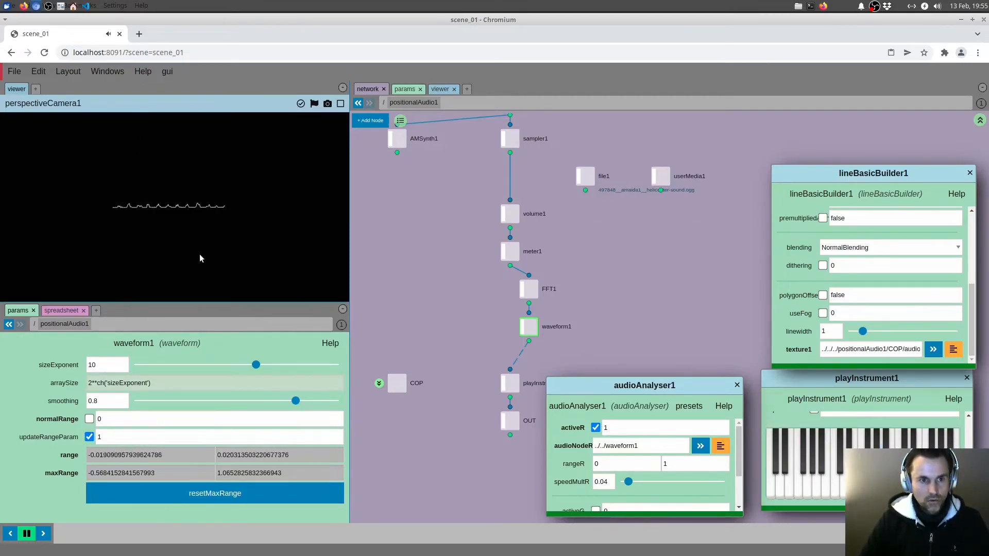
Set the lower bound of audioAnalyser1's rangeR to -1
double_click(629, 465)
text(-1)
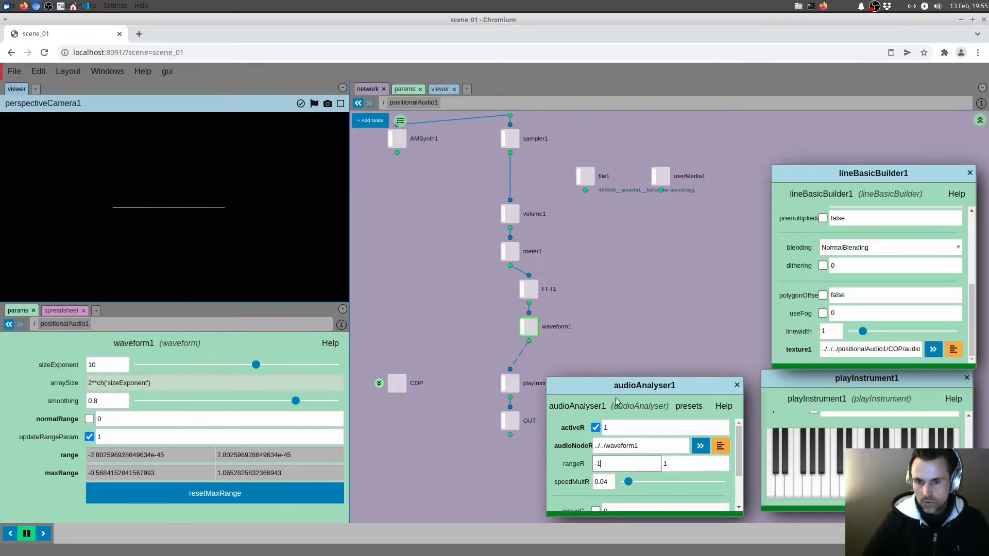
drag(629, 340, 629, 327)
Play several low and high notes on the instrument and examine how the waveform line reacts in the viewer
drag(799, 493, 881, 459)
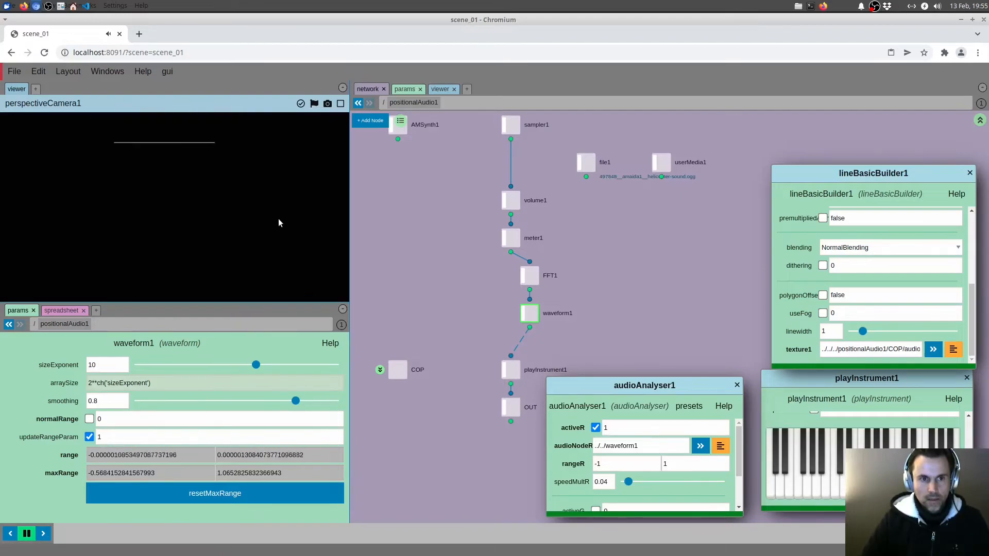
drag(783, 488, 927, 482)
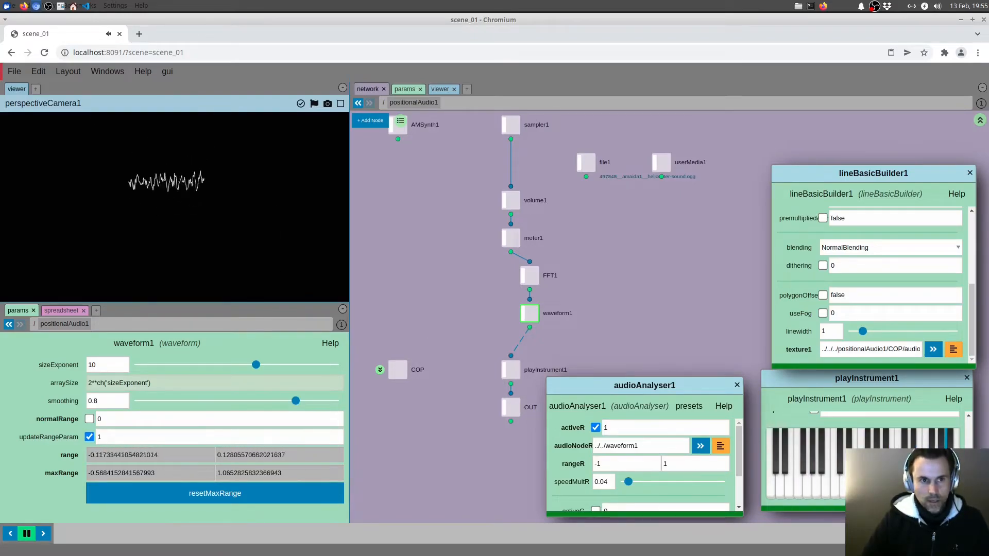
drag(794, 493, 898, 466)
click(801, 483)
click(790, 486)
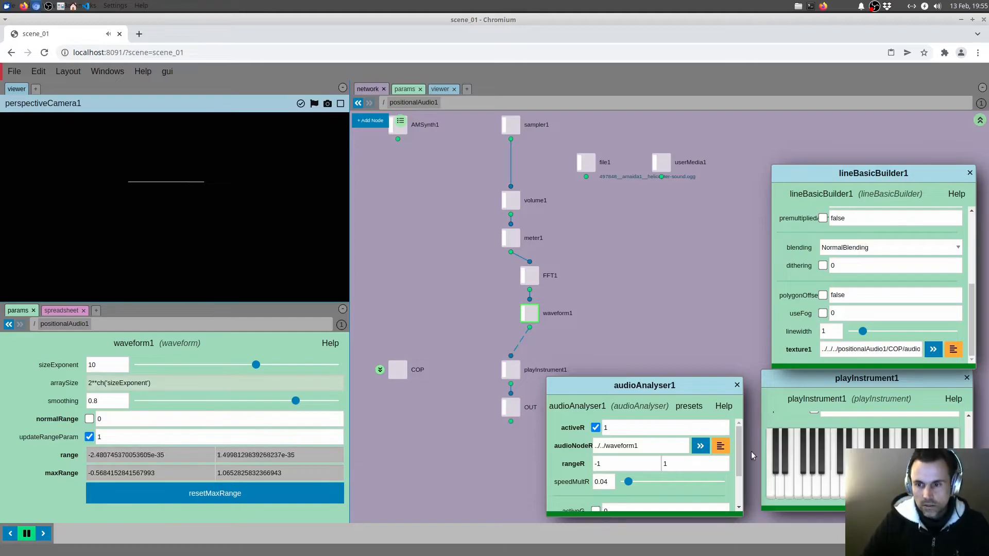
click(835, 487)
click(909, 461)
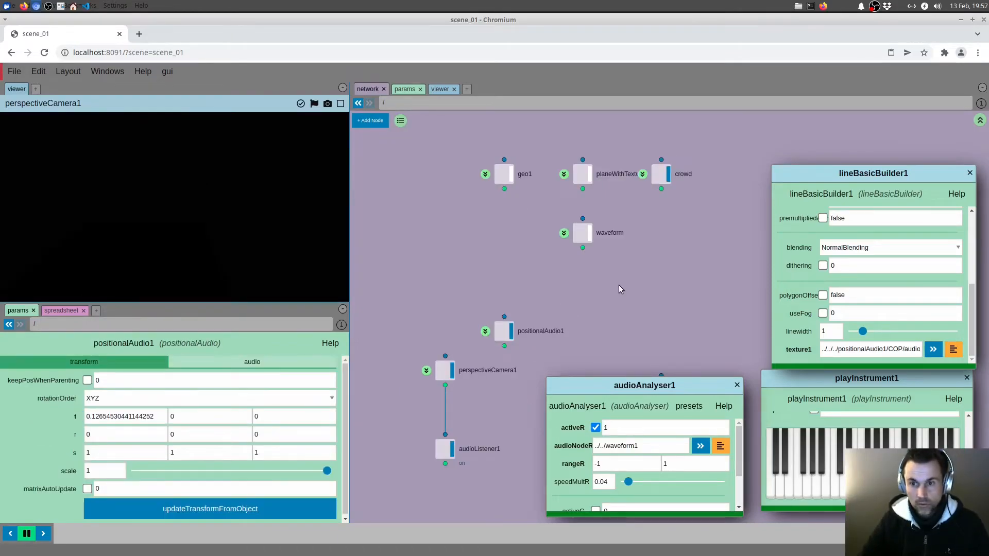
At the scene's root level, display areaLight1 with an intensity of 1 and frame the crowd in the camera
drag(619, 285, 598, 186)
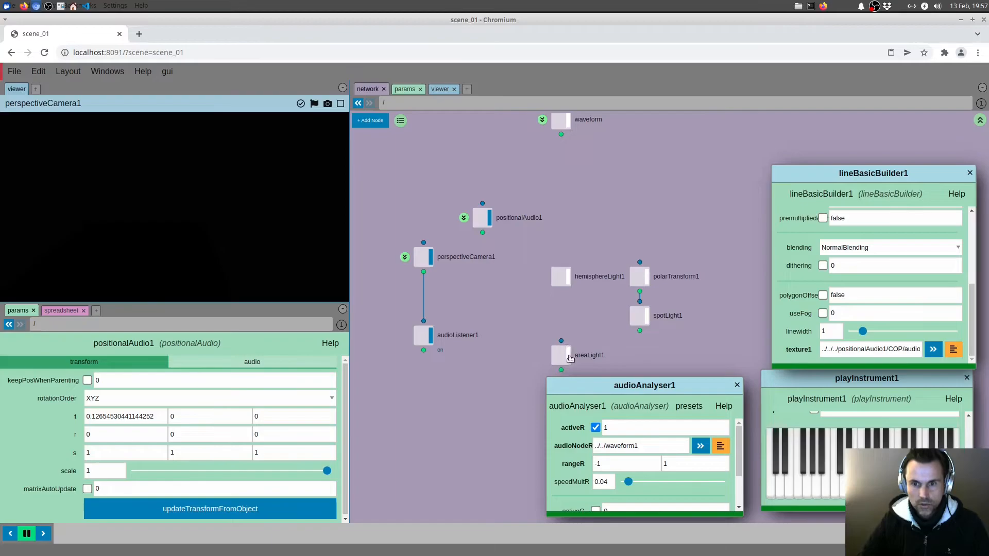
drag(532, 368, 528, 361)
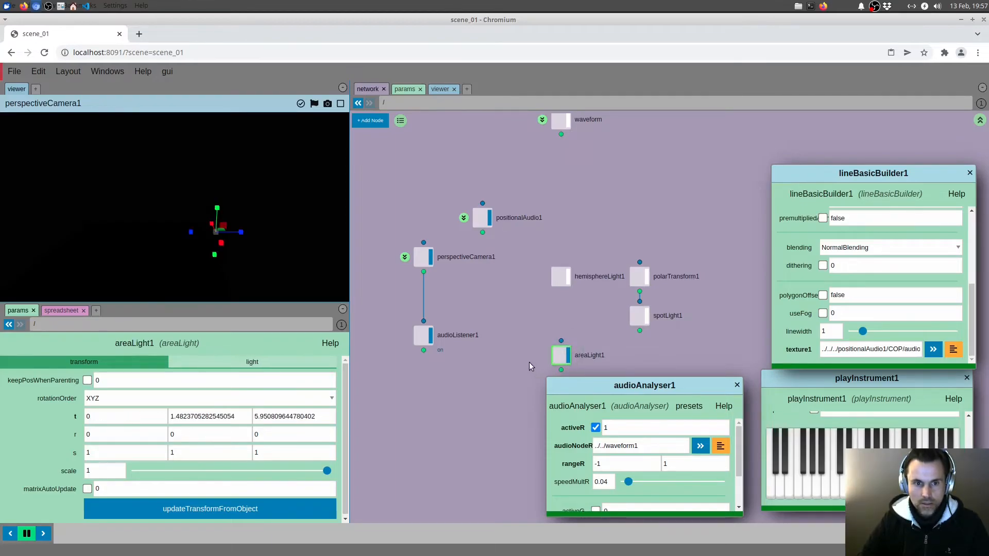
click(213, 366)
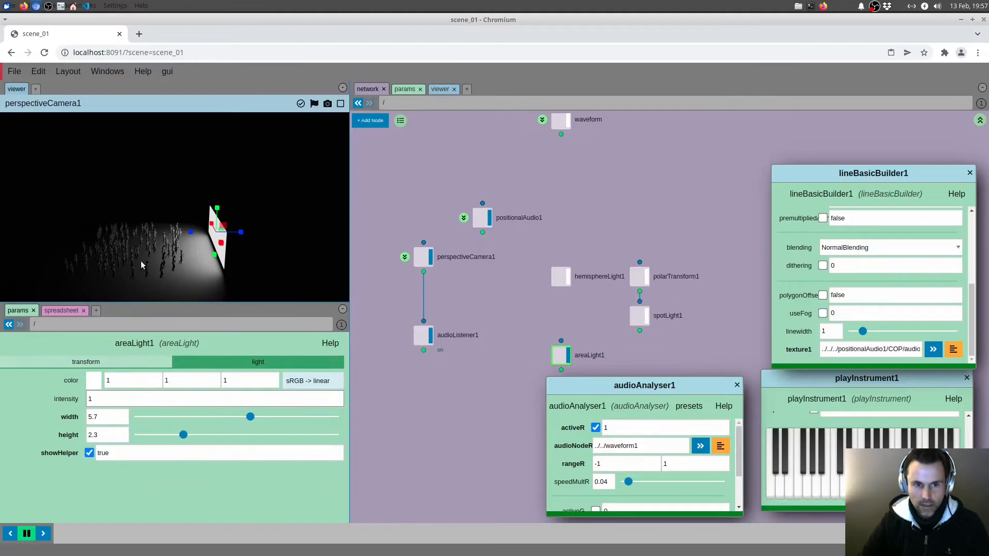
drag(140, 261, 128, 277)
mouse_move(128, 277)
right_down()
mouse_move(222, 203)
mouse_move(235, 178)
right_up()
scroll(174, 237, up, 8)
scroll(242, 159, up, 5)
Display spotLight1 with an intensity of 1 to light the crowd
mouse_move(602, 310)
mouse_down()
mouse_move(713, 344)
mouse_move(653, 328)
mouse_up()
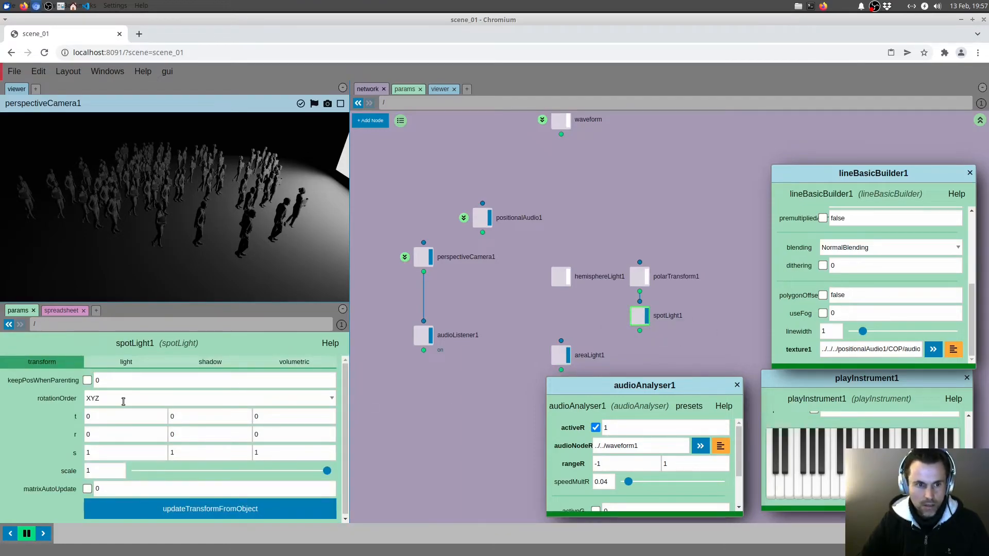
click(125, 362)
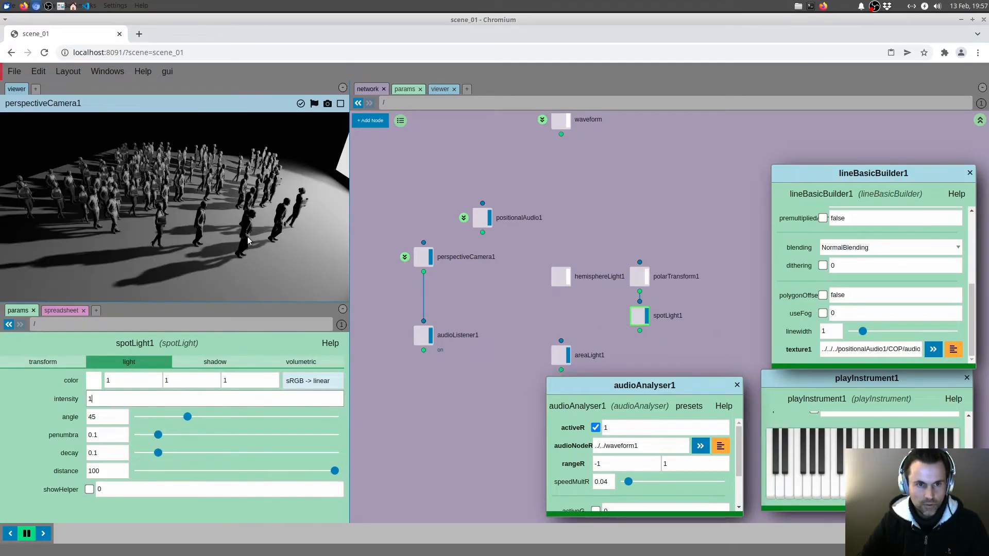
right_drag(273, 221, 283, 239)
scroll(607, 247, up, 3)
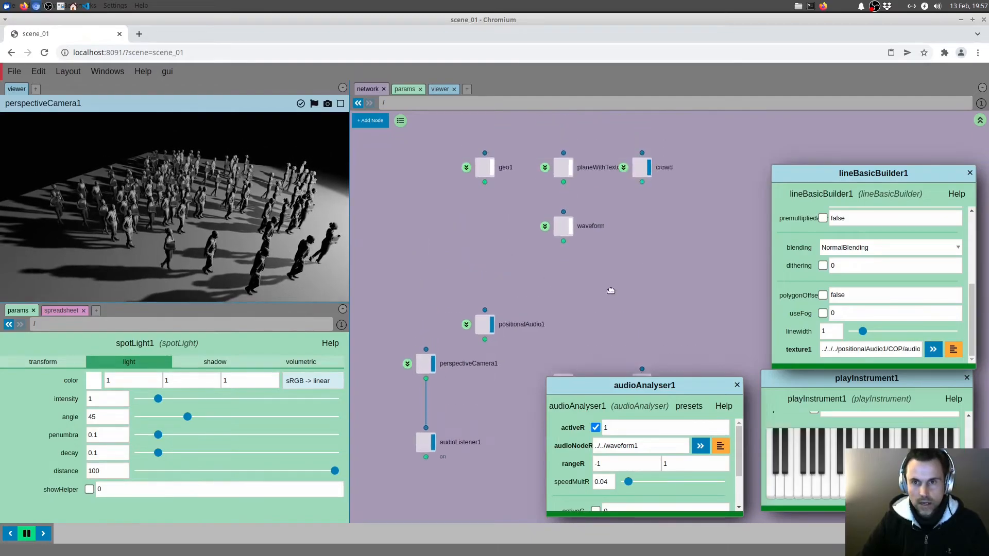
Open meshStandardBuilder1 in the crowd's MAT network and make room between globals1 and instanceTransform1
click(620, 206)
double_click(512, 264)
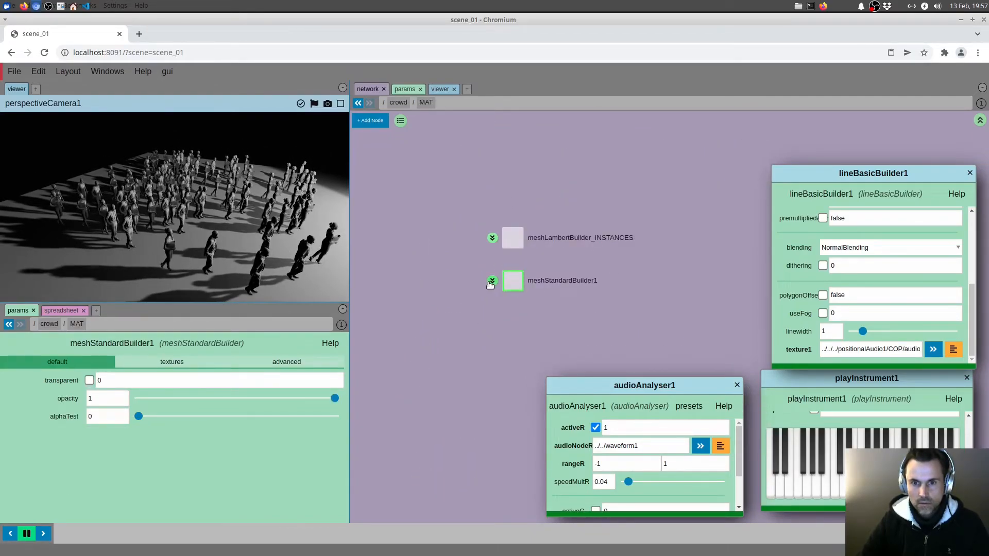
click(492, 282)
middle_drag(550, 279, 440, 221)
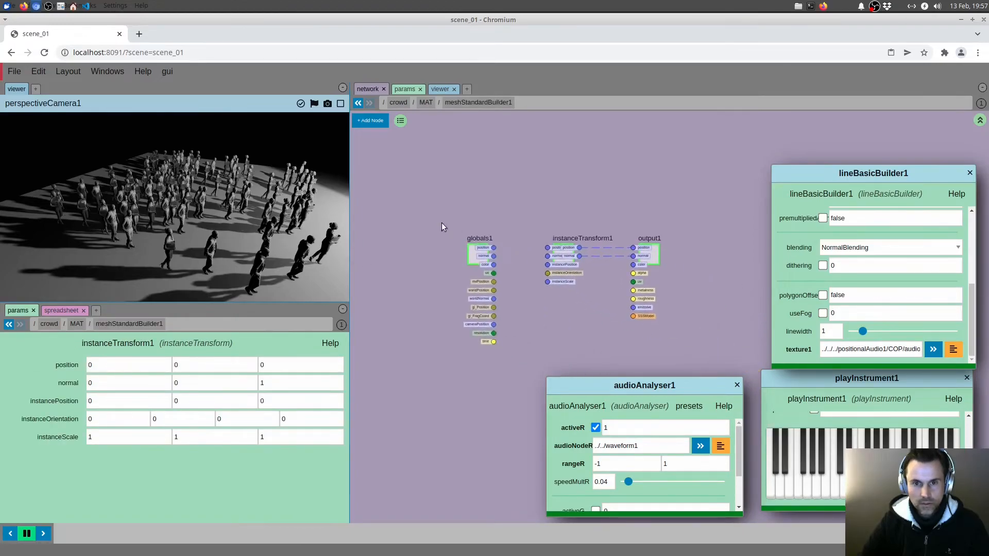
middle_drag(484, 251, 428, 237)
drag(428, 237, 442, 229)
middle_drag(487, 202, 535, 223)
drag(475, 253, 427, 255)
scroll(492, 295, up, 3)
middle_drag(493, 296, 545, 295)
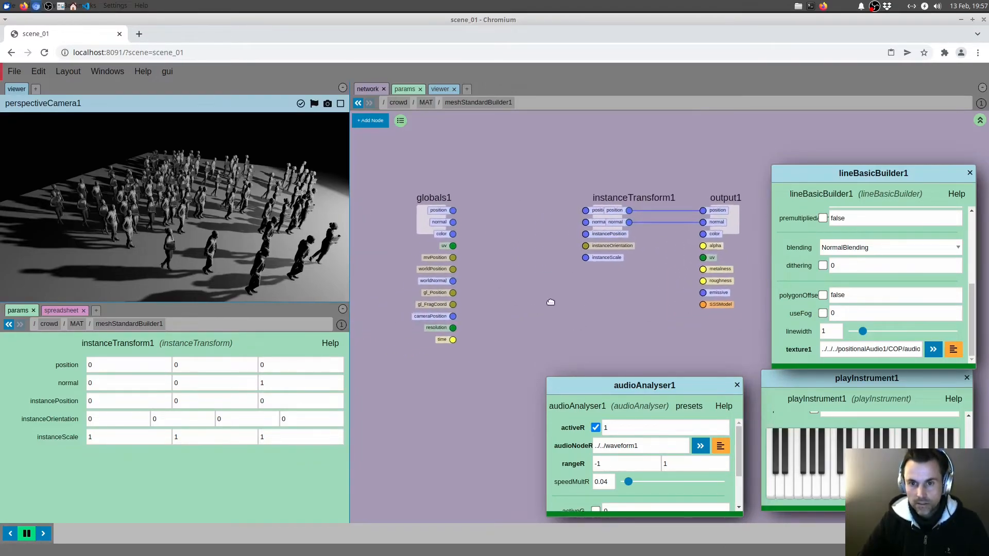
Add a constant node and connect its val output to instanceTransform1's instanceScale input
key(Tab)
text(con)
key(Return)
drag(545, 295, 589, 254)
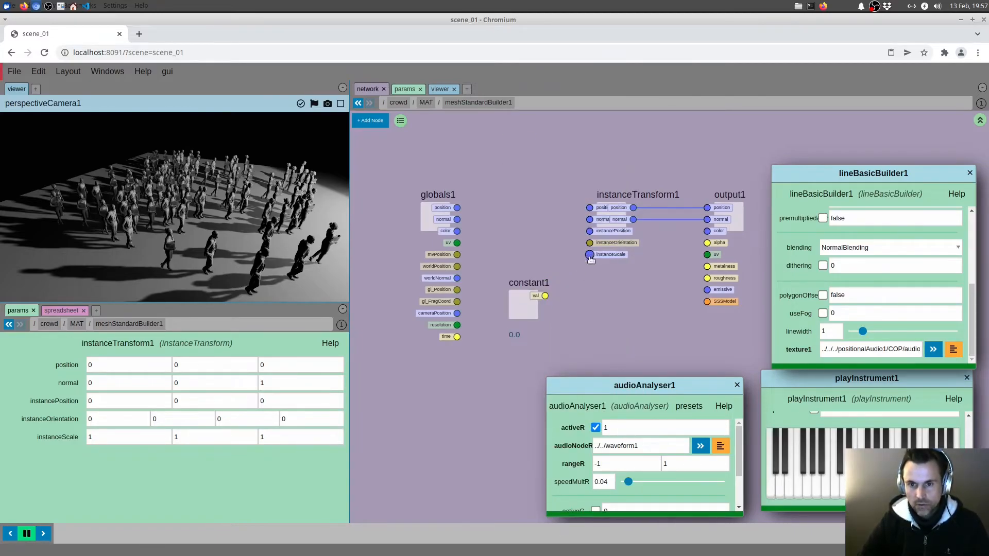
Change constant1's type to vec3 and set its value to 1, 2.2, 1
click(523, 304)
click(123, 365)
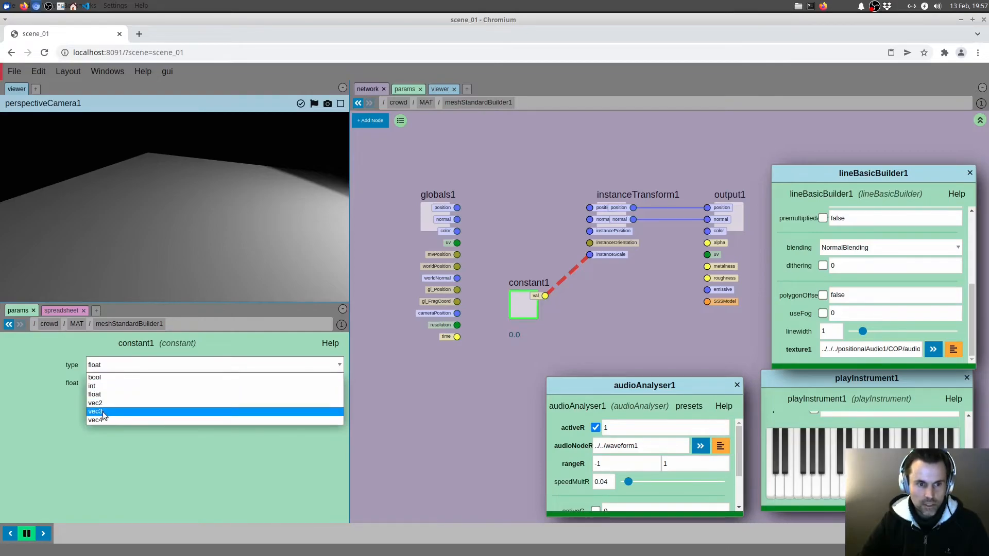
click(103, 411)
drag(116, 383, 81, 386)
drag(196, 383, 121, 377)
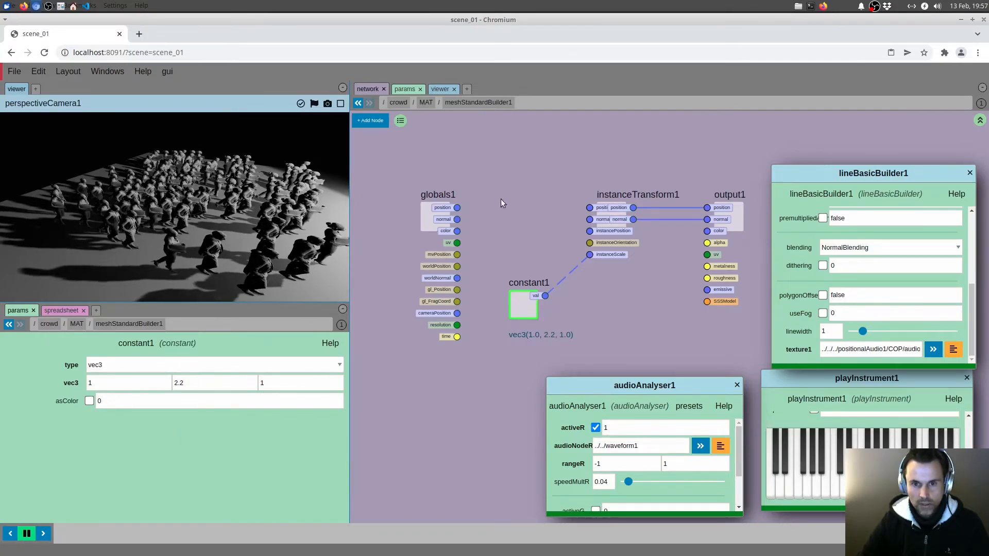
Rearrange the network to free some space, and add a noise node placed beside constant1
middle_drag(489, 204, 574, 189)
drag(512, 197, 395, 168)
middle_drag(525, 212, 500, 217)
key(Tab)
text(noi)
key(Return)
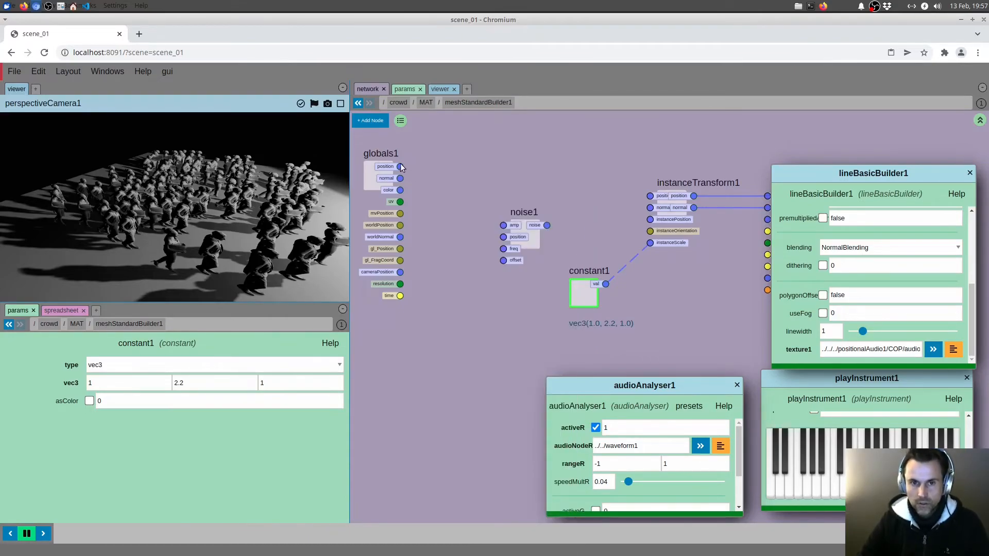
drag(401, 167, 516, 300)
Drive instanceTransform1's instanceScale with noise1, fed by a new attribute node set to the instancePosition preset
middle_drag(497, 224, 508, 224)
key(Tab)
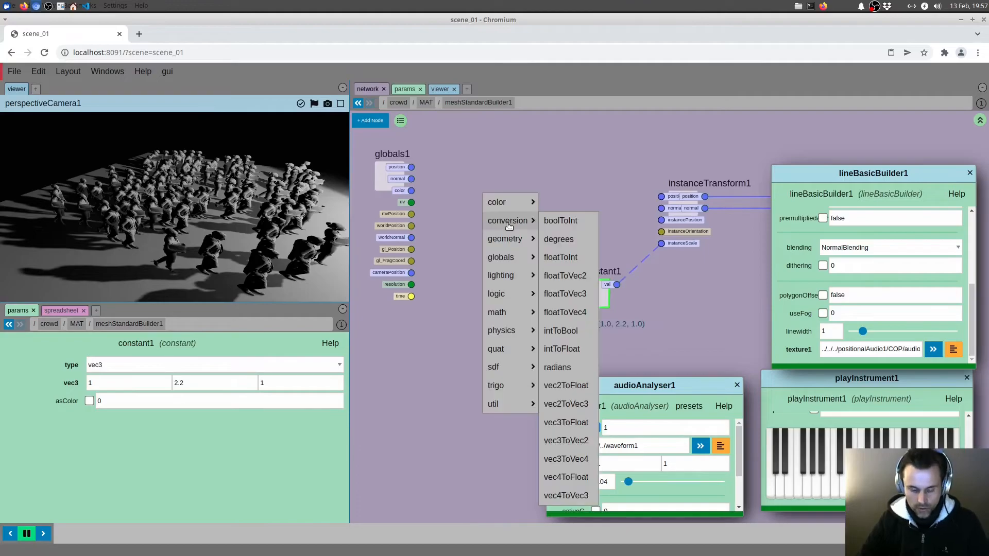
text(att)
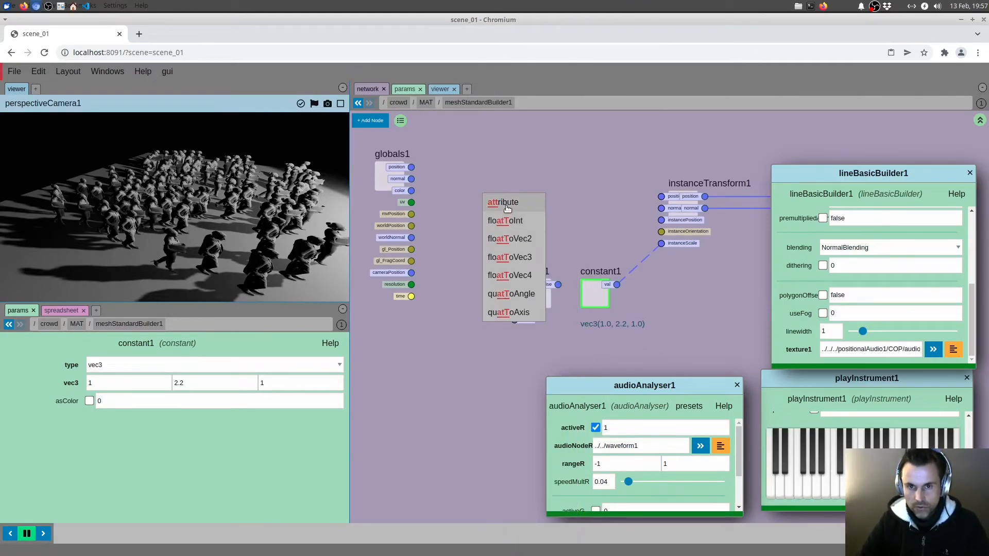
click(506, 206)
click(295, 343)
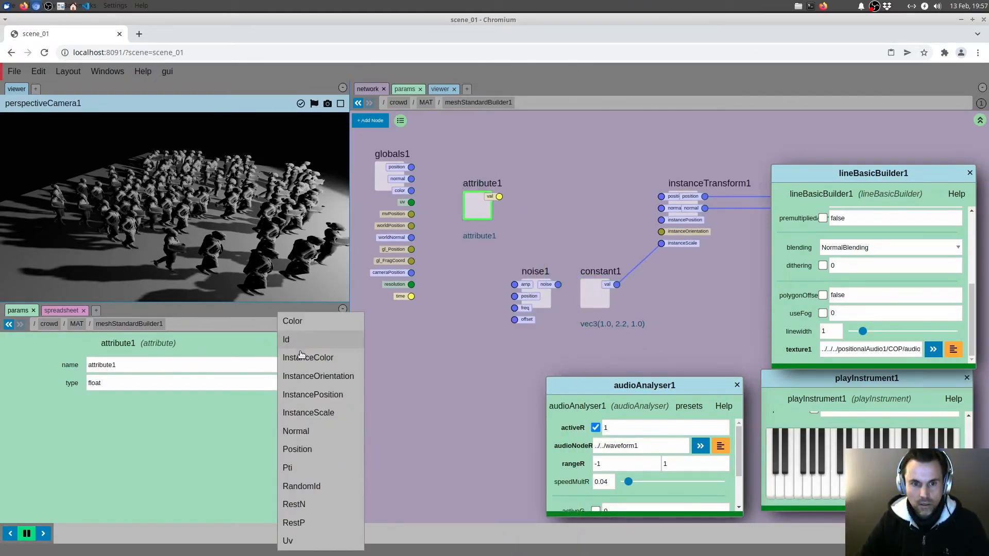
click(319, 391)
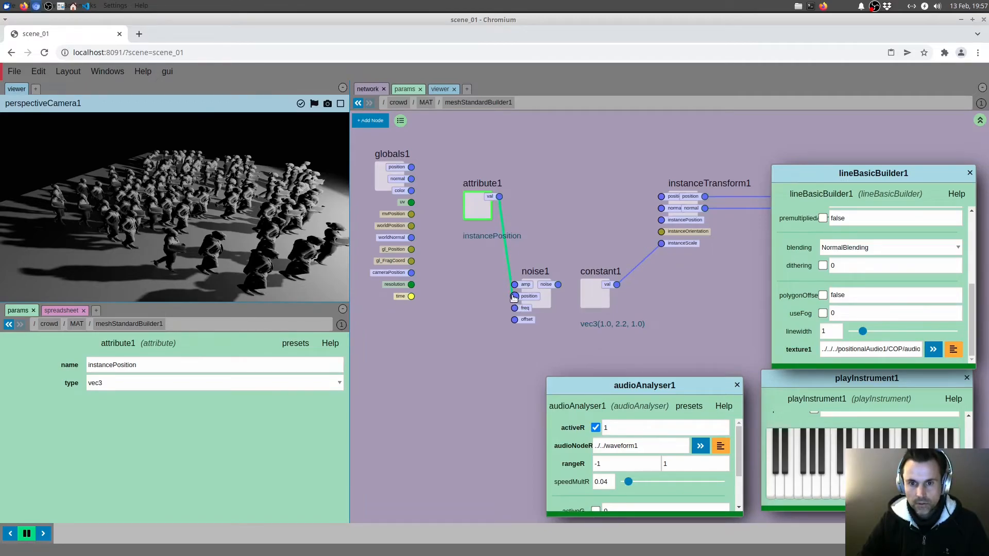
drag(557, 284, 658, 244)
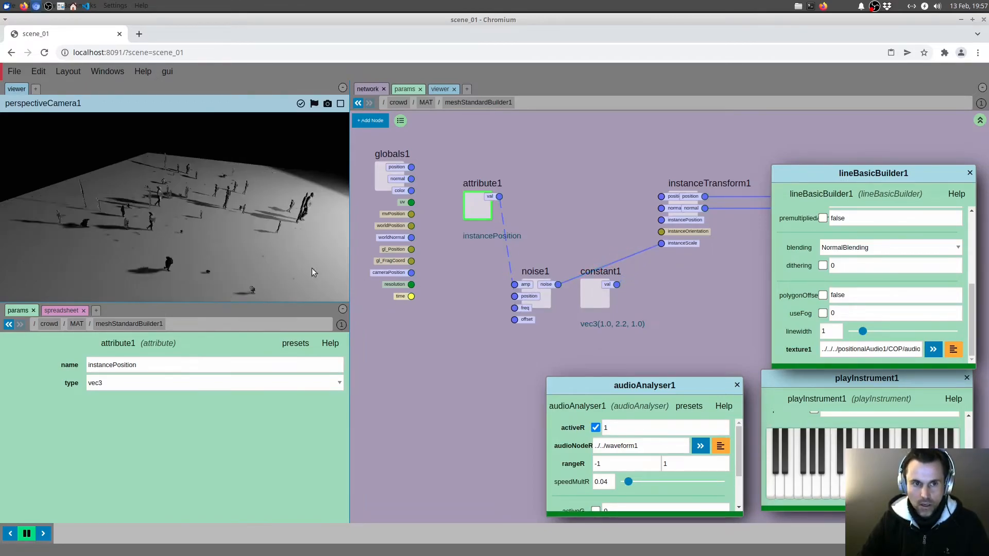
mouse_move(209, 230)
mouse_down()
mouse_move(205, 206)
mouse_move(193, 207)
mouse_move(254, 217)
mouse_move(205, 239)
mouse_up()
Delete the attribute1, noise1 and constant1 nodes, and add a texture node in their place
drag(457, 150, 619, 352)
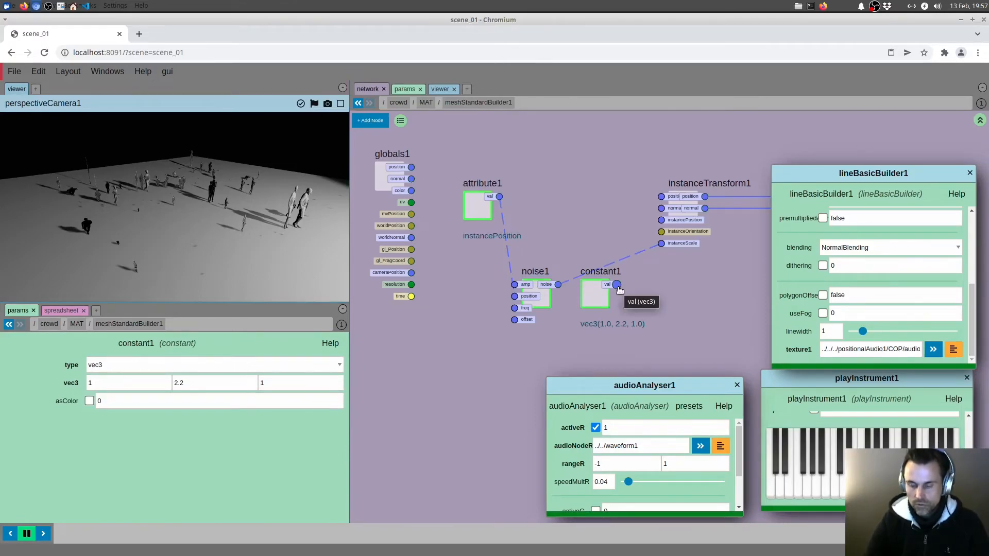
key(Delete)
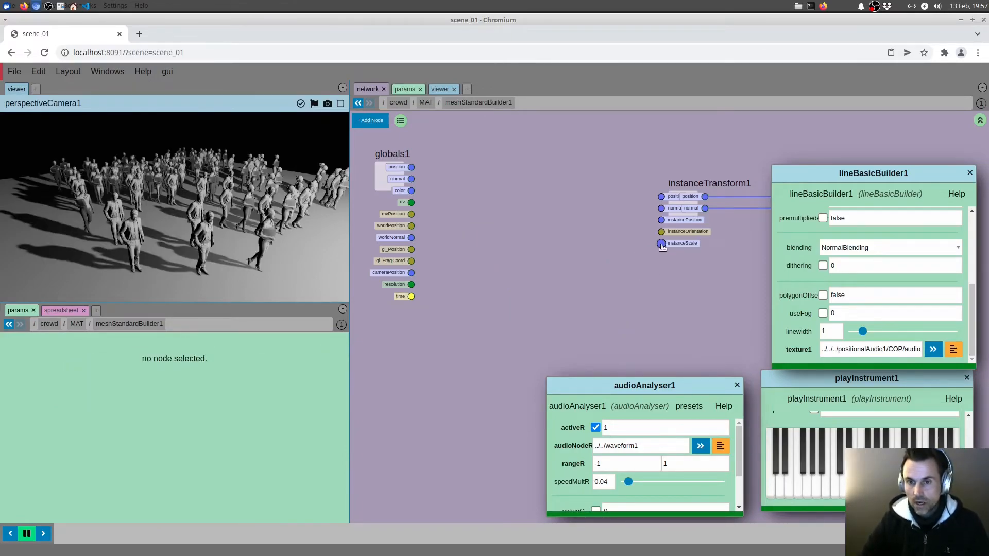
middle_drag(514, 274, 504, 280)
key(Tab)
text(tex)
key(Return)
click(506, 307)
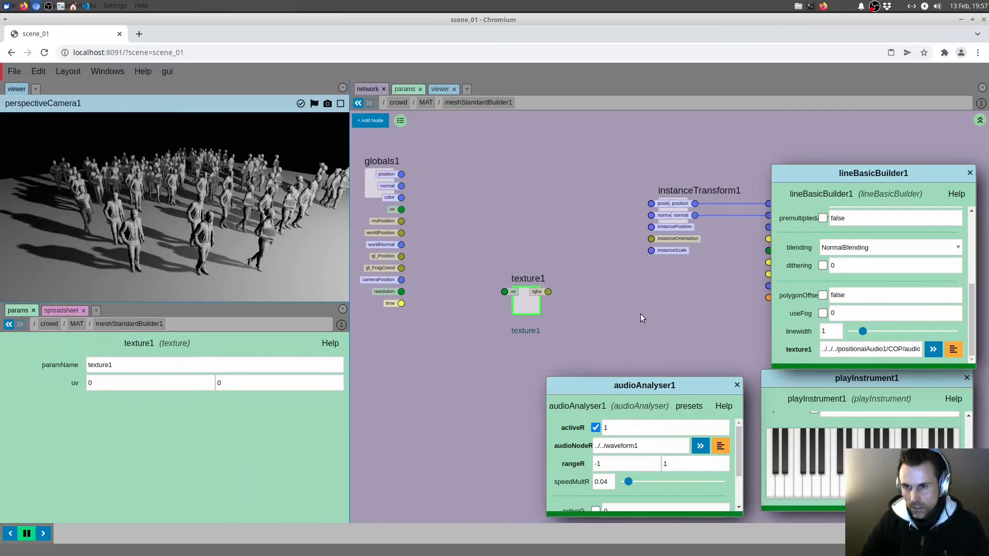
Point meshStandardBuilder1's texture1 parameter to the audioAnalyser1 node inside positionalAudio1/COP
scroll(566, 206, down, 1)
right_click(511, 116)
click(515, 123)
scroll(586, 228, down, 5)
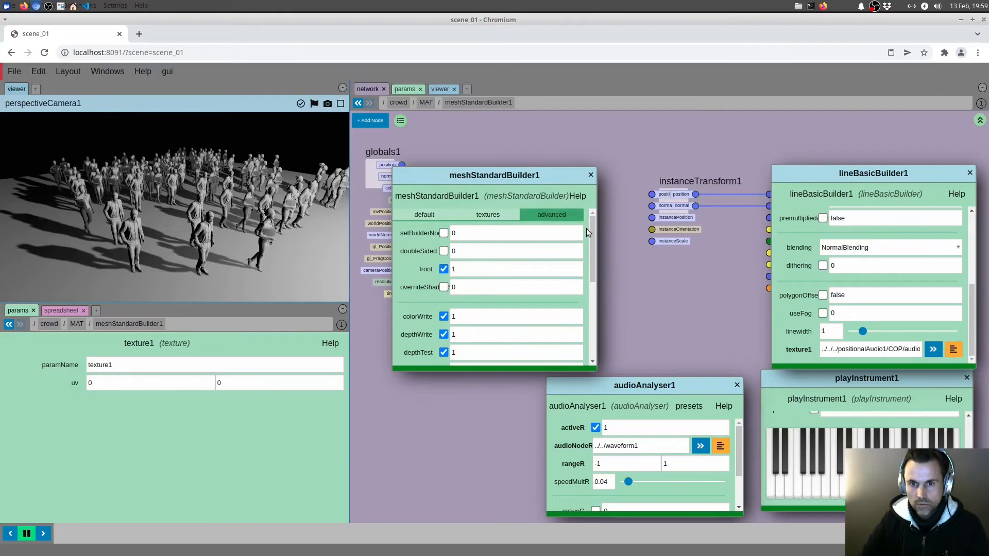
click(573, 351)
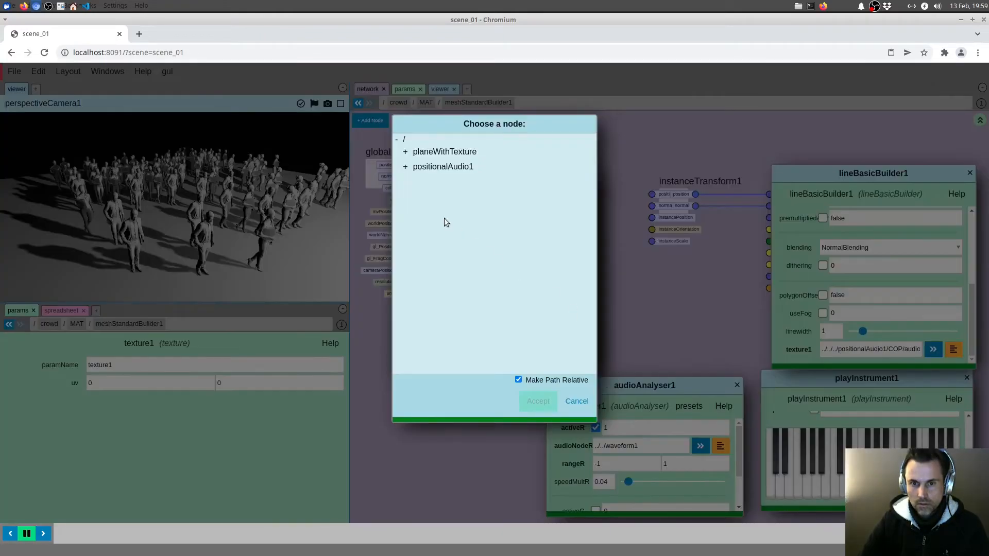
click(406, 167)
click(411, 179)
click(456, 191)
click(533, 403)
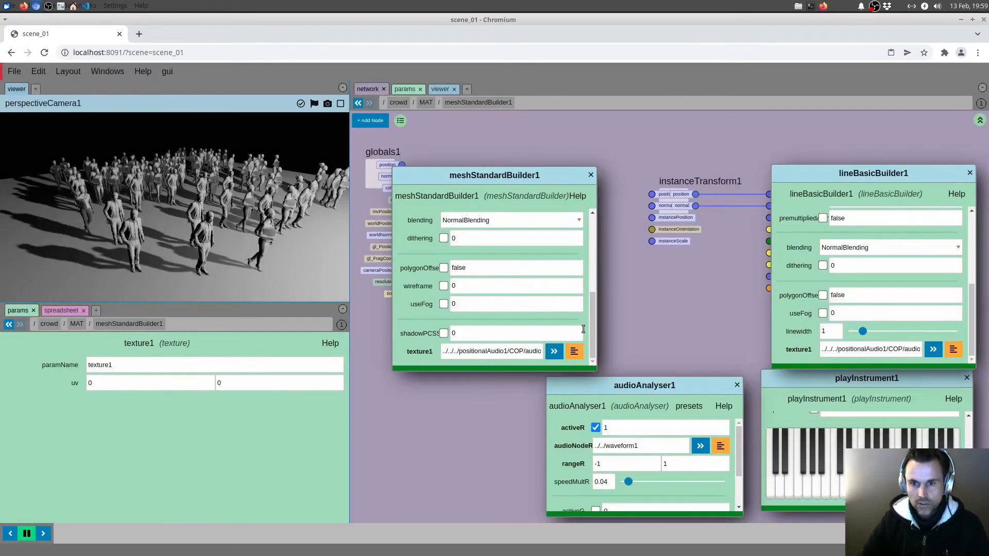
click(593, 175)
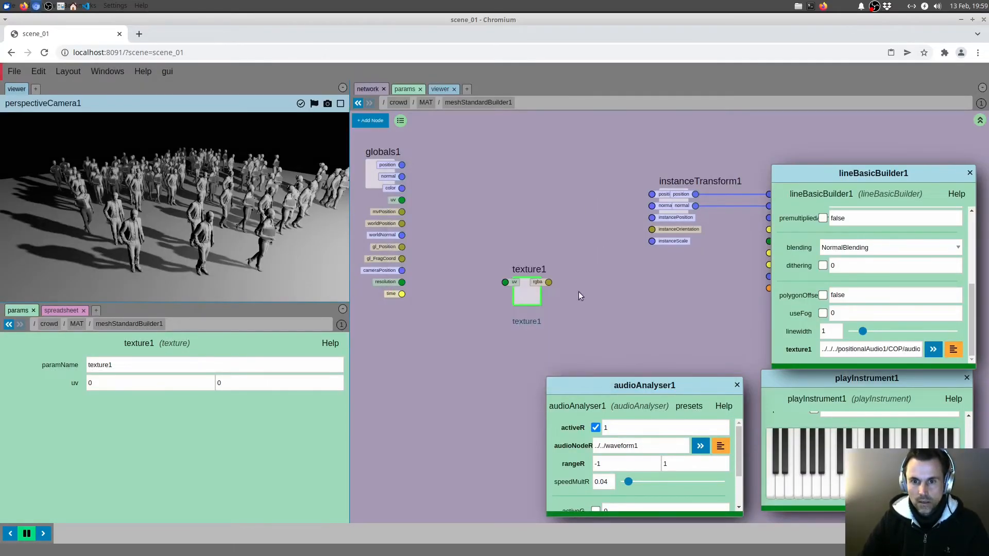
Move texture1 slightly lower in the network to free space around it
middle_drag(578, 290, 580, 274)
drag(526, 281, 514, 300)
middle_drag(473, 275, 483, 261)
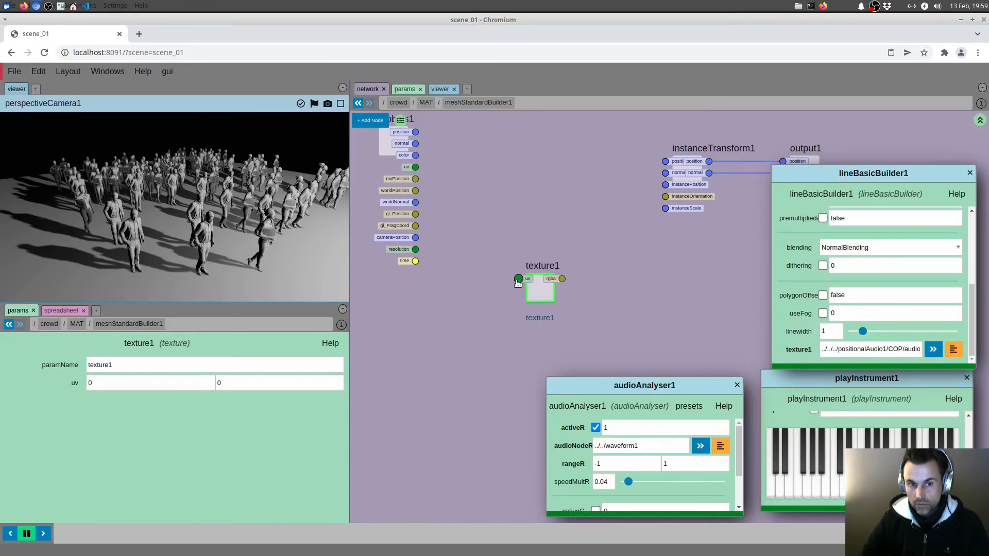
middle_drag(507, 235, 488, 249)
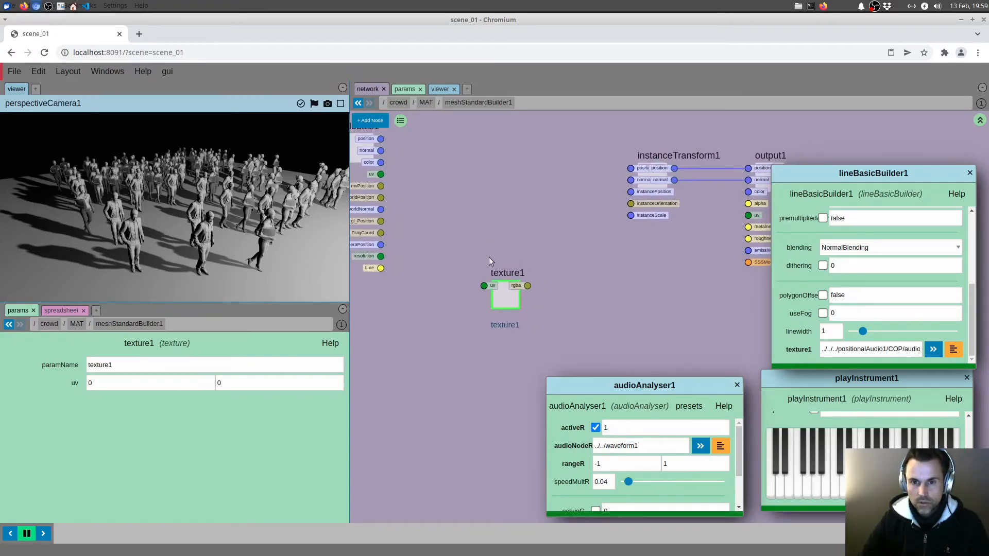
key(Tab)
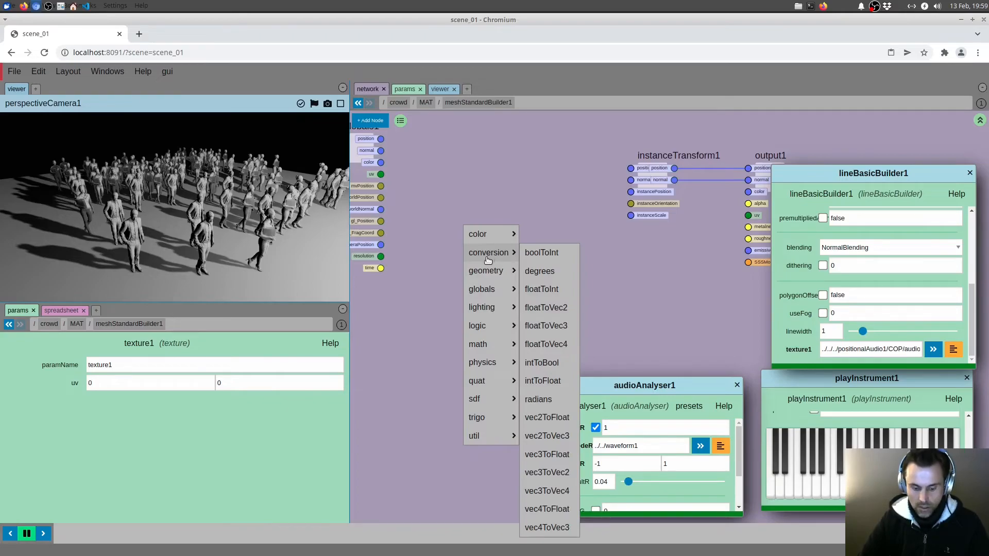
text(vec)
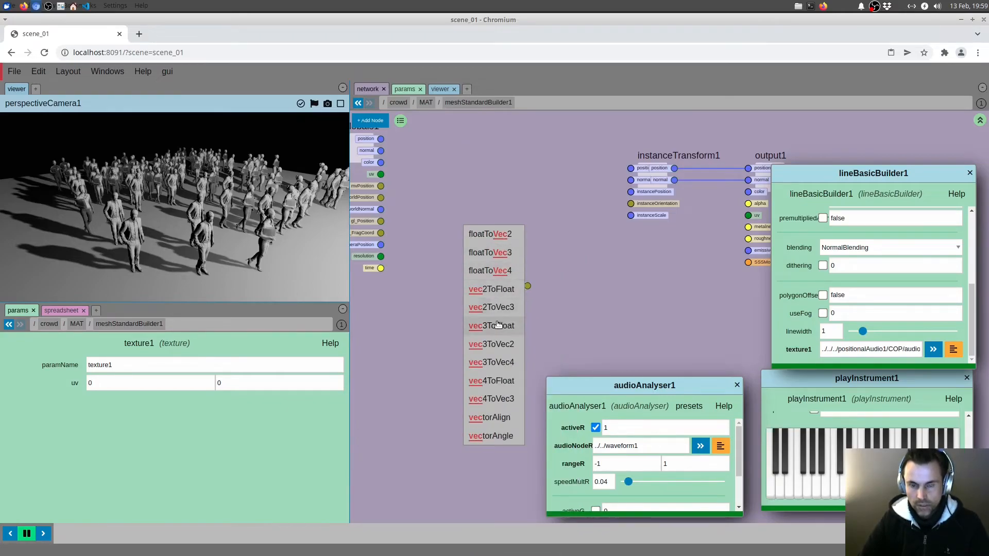
key(Escape)
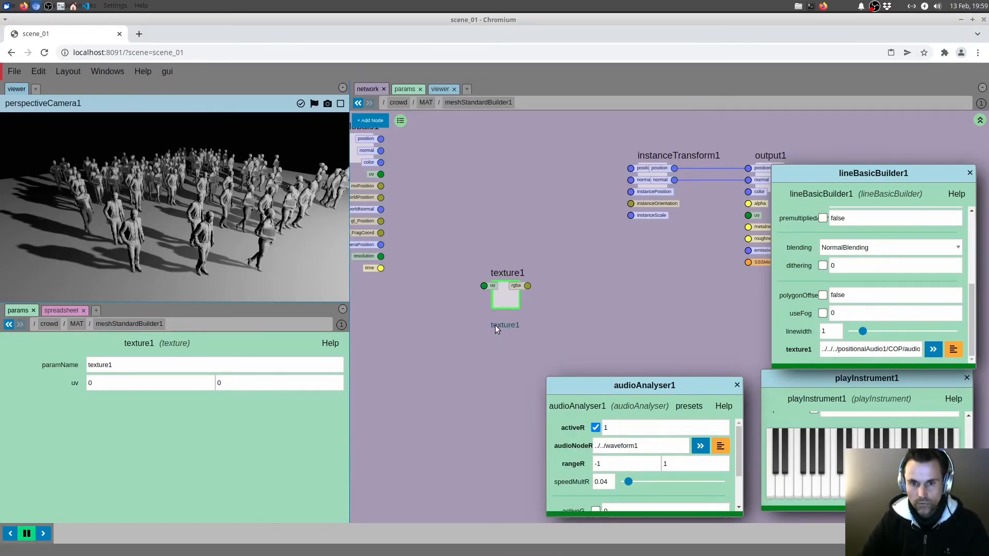
Add a vec4ToFloat node beside texture1 and connect texture1's rgba output to its vec input
key(Tab)
text(vec)
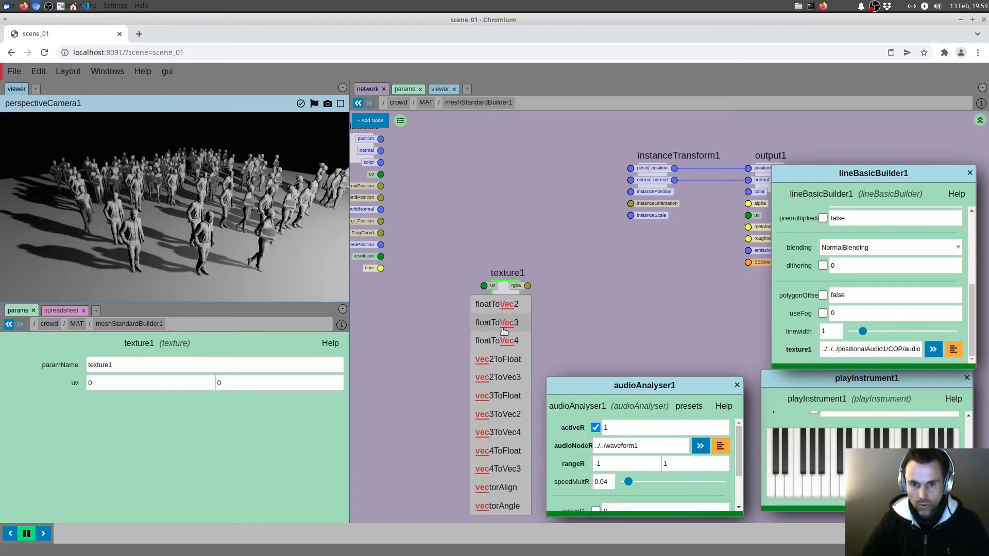
click(497, 450)
drag(529, 286, 503, 299)
click(547, 266)
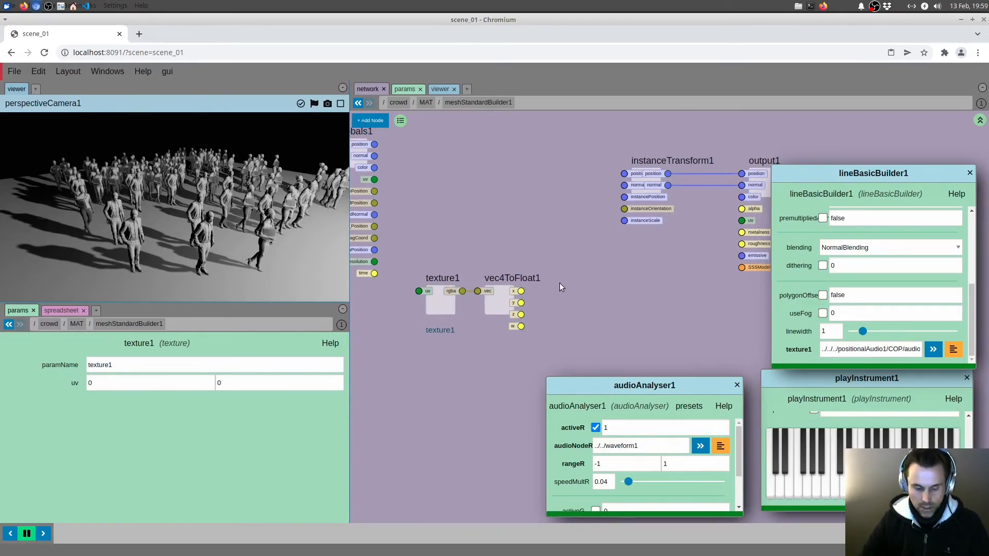
Add a floatToVec3 node, feed its x, y and z from vec4ToFloat1's x, and connect its output to instanceTransform1's instanceScale
key(Tab)
text(vec)
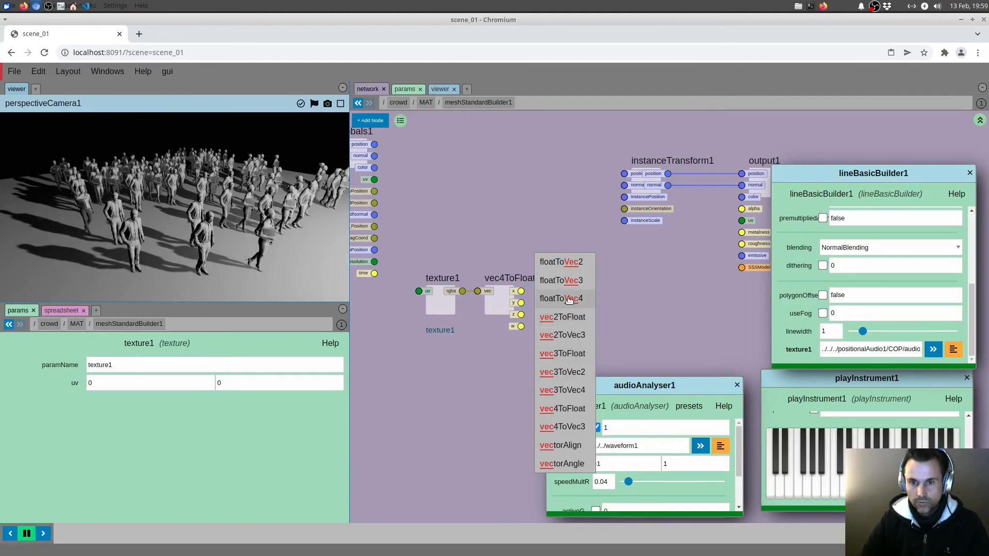
click(564, 281)
drag(521, 291, 624, 220)
middle_drag(499, 263, 585, 252)
click(524, 293)
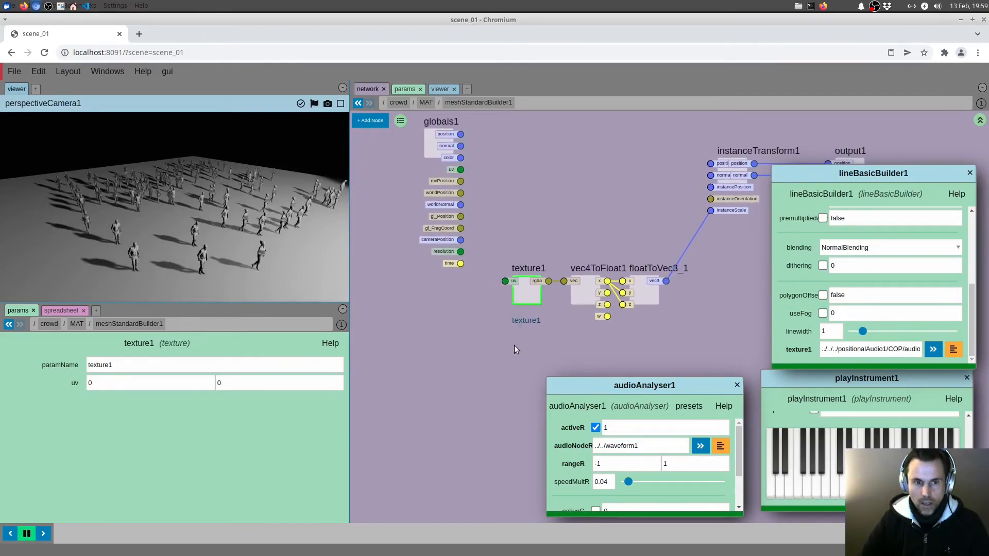
Add a constant node before texture1, change its type to vec2, and connect its val output to texture1's uv input
middle_drag(448, 318, 502, 376)
drag(488, 208, 430, 178)
middle_drag(501, 335, 489, 277)
key(Tab)
text(con)
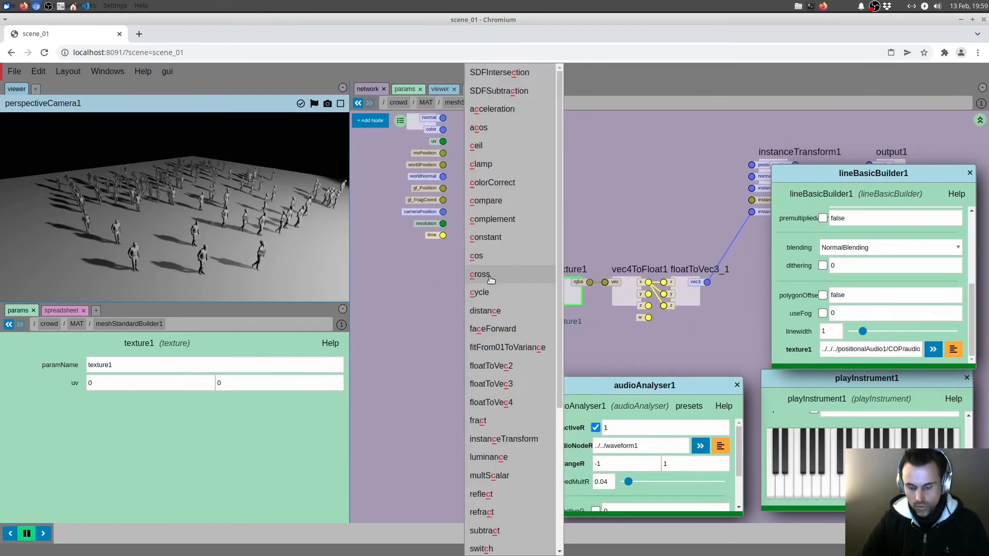
click(486, 263)
click(456, 289)
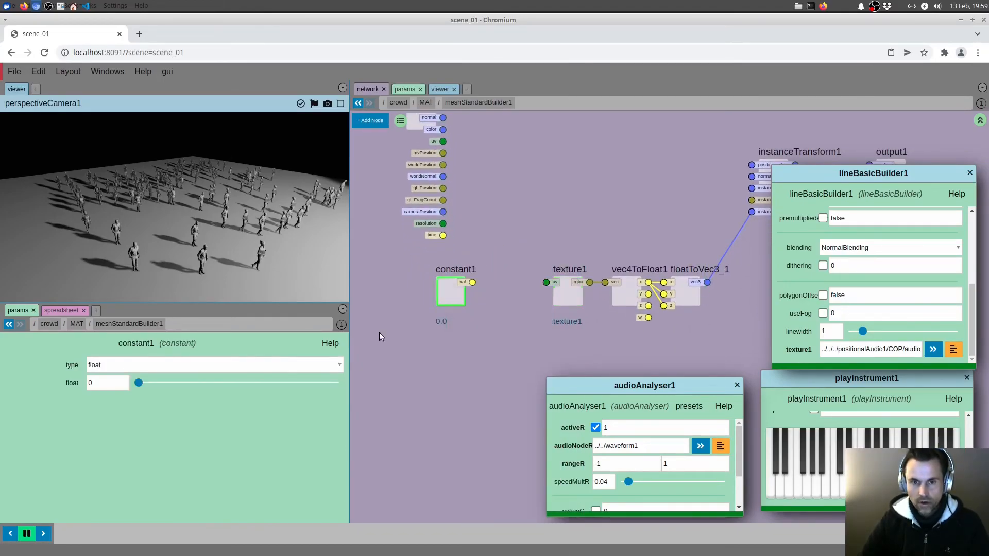
click(194, 364)
click(106, 406)
drag(472, 282, 546, 282)
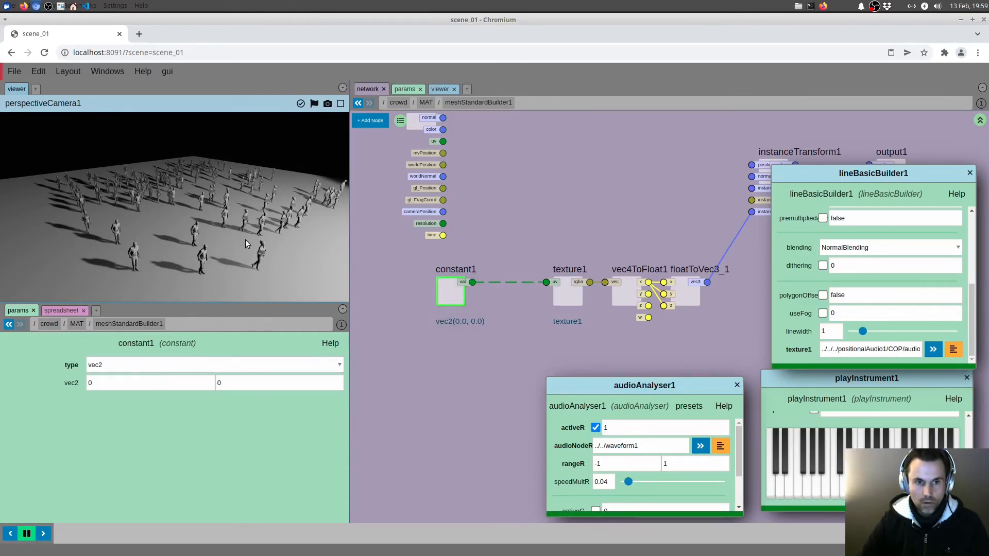
Play a note on the playInstrument1 keyboard and examine how the crowd's scale reacts
click(855, 489)
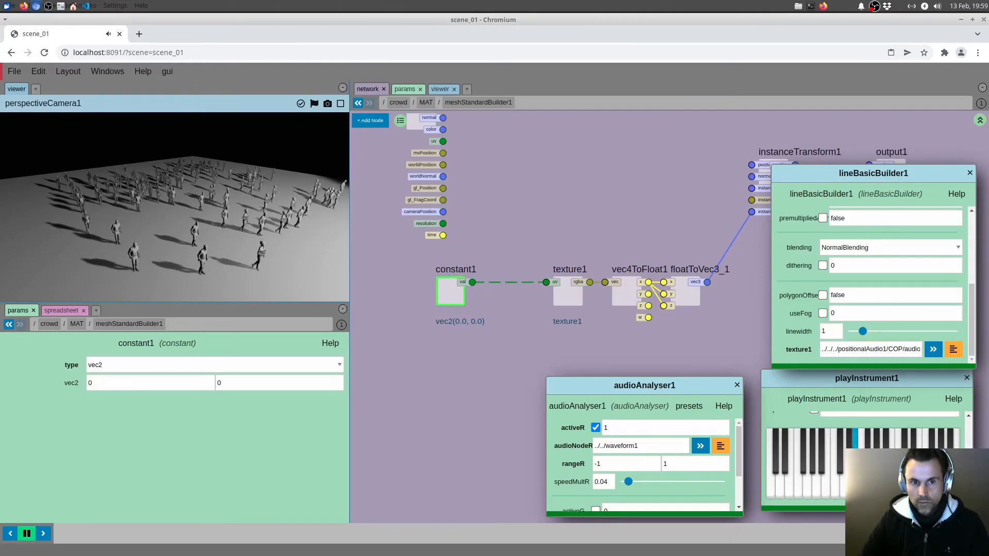
mouse_move(225, 230)
mouse_down()
mouse_move(209, 227)
mouse_move(221, 230)
mouse_up()
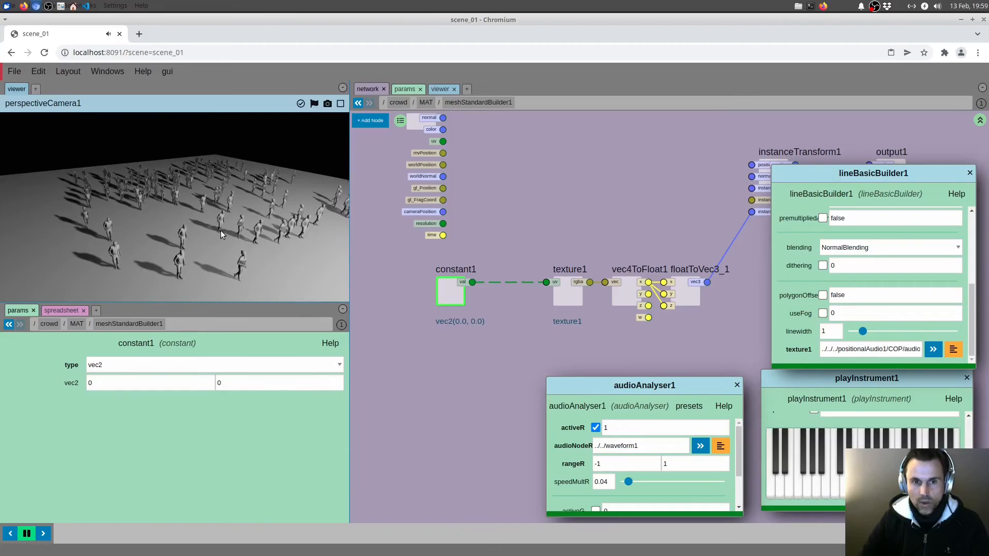
middle_drag(432, 334, 426, 340)
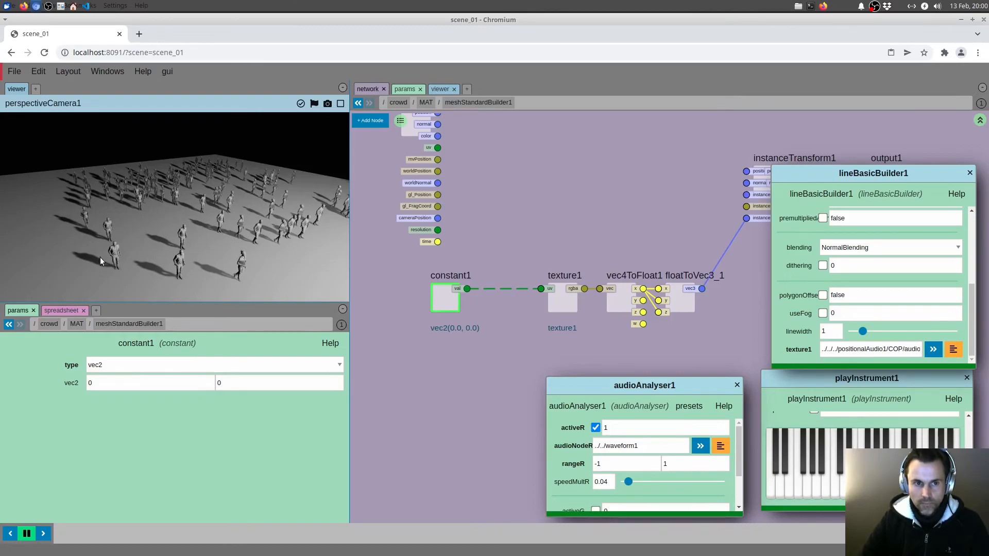
drag(119, 260, 259, 215)
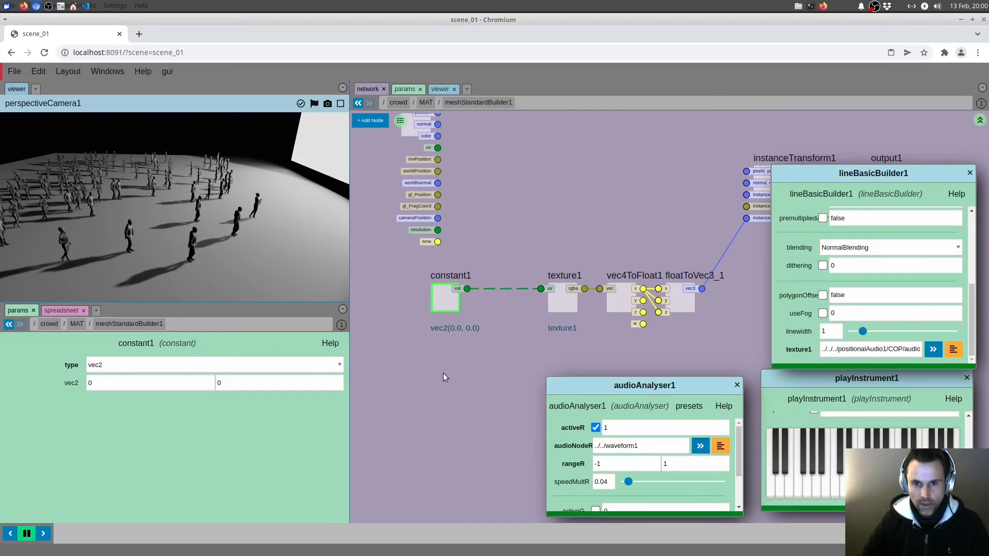
Make room around constant1, and add an attribute node below it set to the instancePosition preset
drag(455, 364, 513, 416)
drag(472, 381, 446, 333)
drag(528, 284, 523, 223)
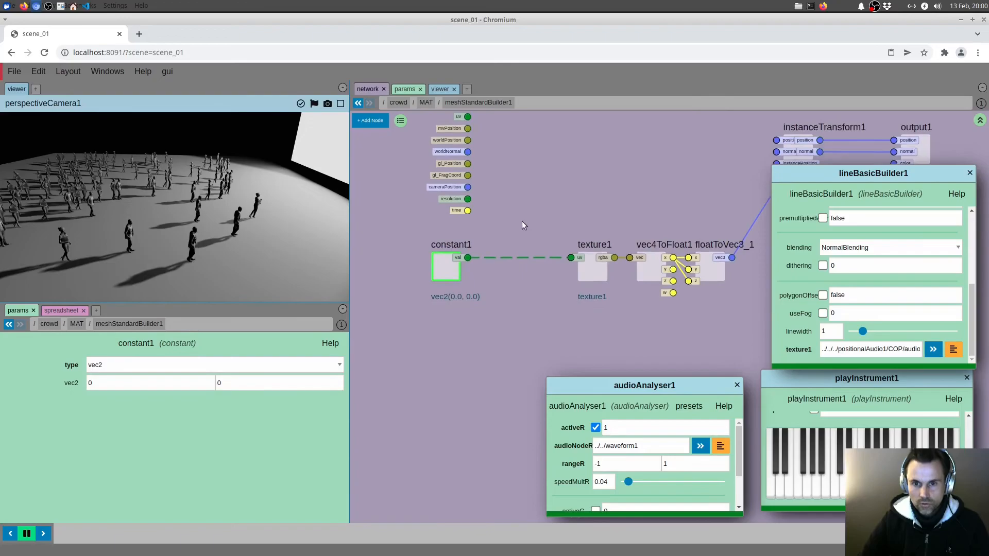
key(Tab)
text(att)
click(527, 201)
click(467, 349)
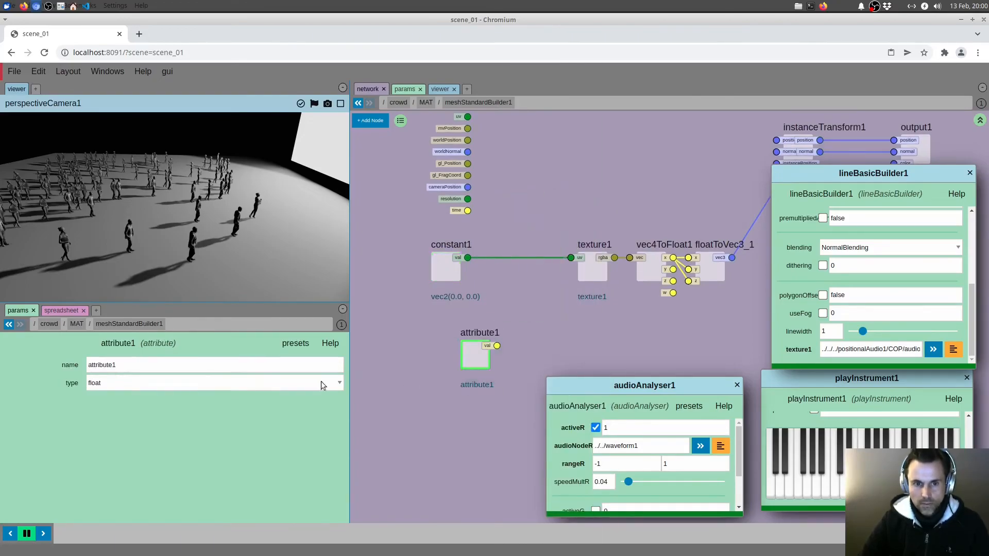
click(330, 383)
click(301, 400)
drag(474, 361, 414, 389)
drag(511, 354, 494, 318)
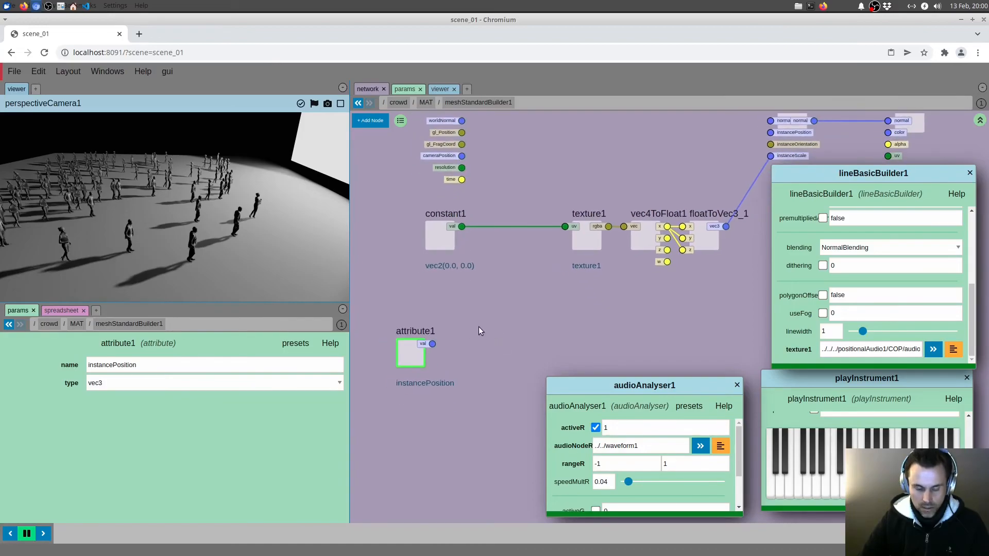
Add a vec3ToFloat node and connect attribute1's val output to its vec input
key(Tab)
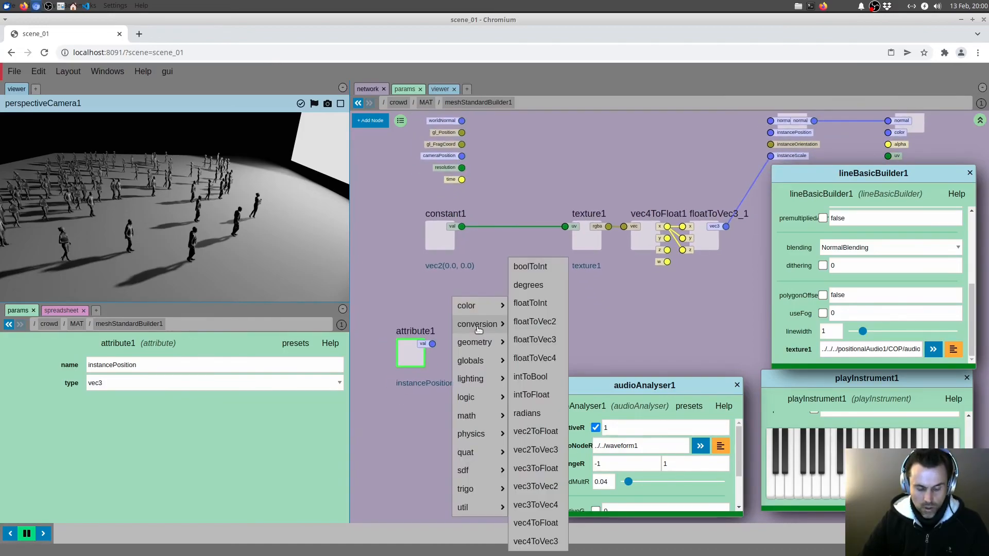
text(vec)
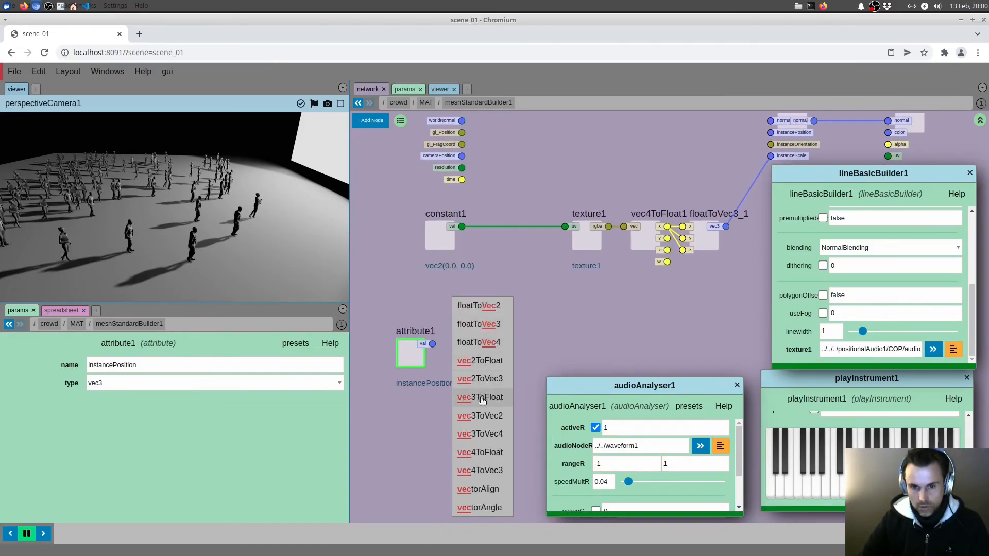
click(478, 397)
drag(432, 344, 448, 345)
middle_drag(428, 306, 492, 307)
drag(433, 314, 443, 360)
click(526, 323)
Add a floatToVec2 node, connect vec3ToFloat1's x to its x input, and connect its output to texture1's uv in place of constant1
middle_drag(534, 305, 531, 297)
key(Tab)
text(vec)
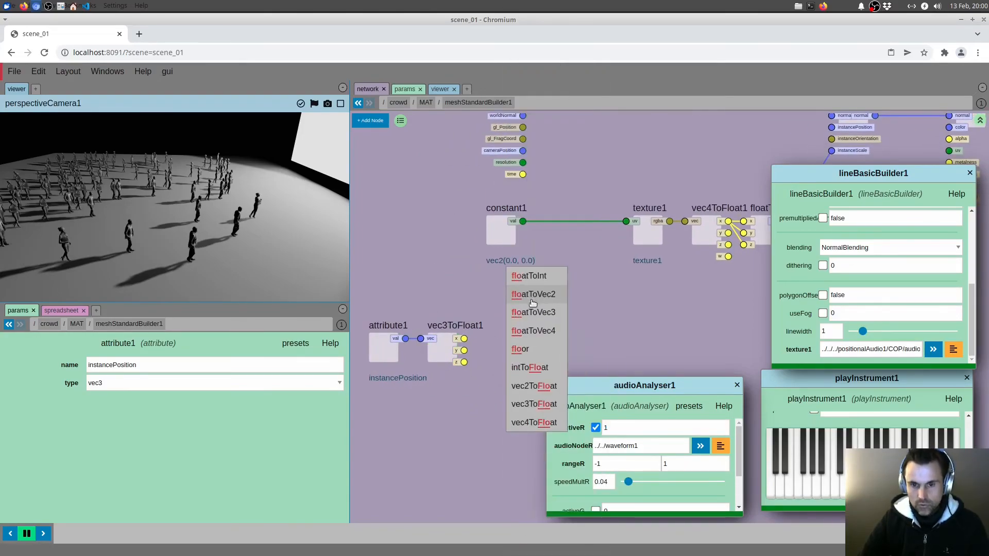
click(561, 303)
drag(464, 338, 626, 221)
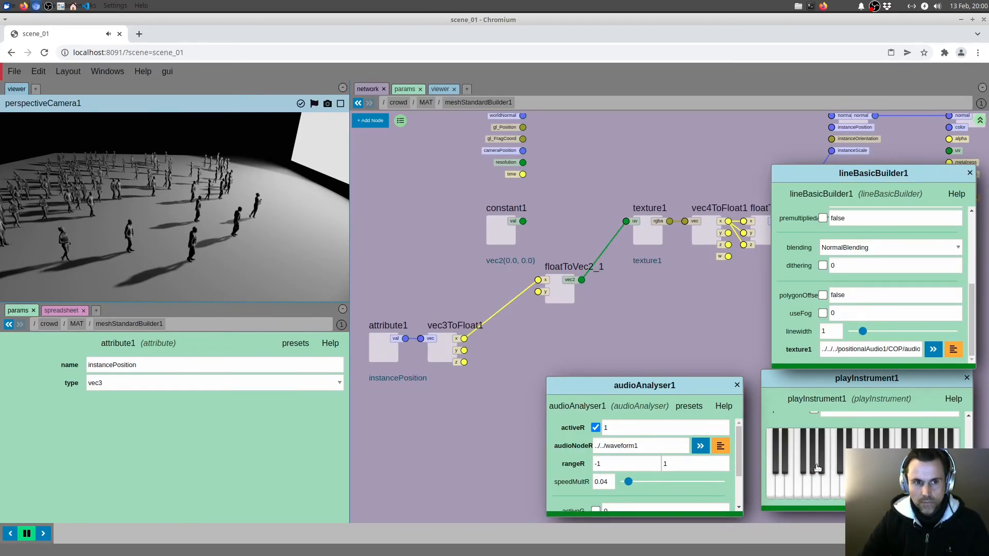
Connect vec3ToFloat1's z output to floatToVec2_1's x input in place of x, and play a note to check the crowd's reaction
key(a)
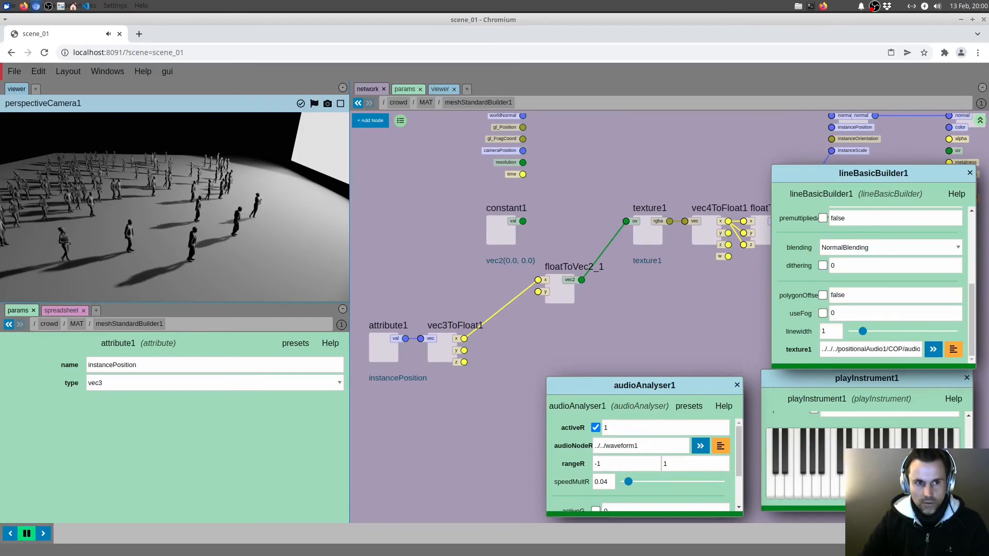
drag(180, 233, 137, 229)
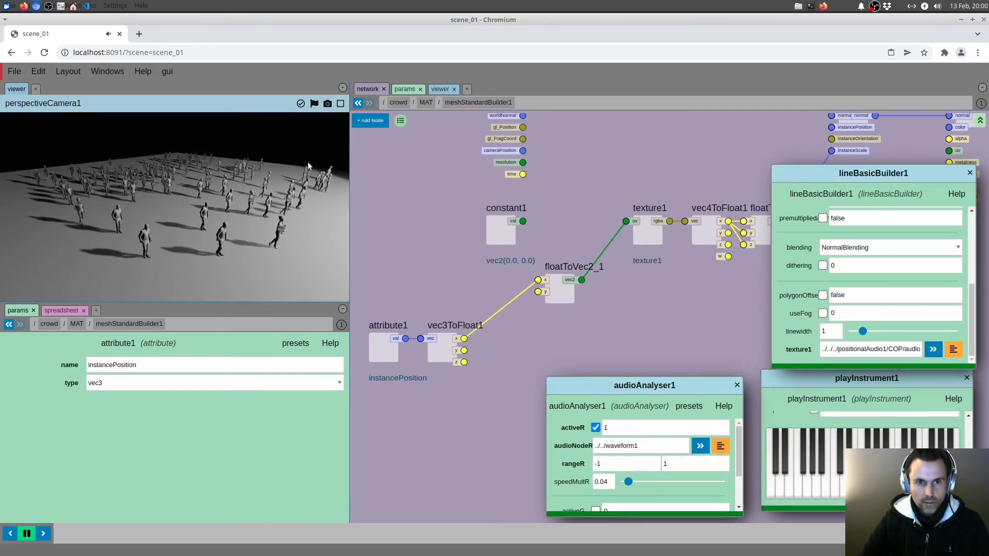
drag(464, 362, 538, 279)
drag(281, 256, 309, 257)
drag(178, 223, 195, 224)
key(a)
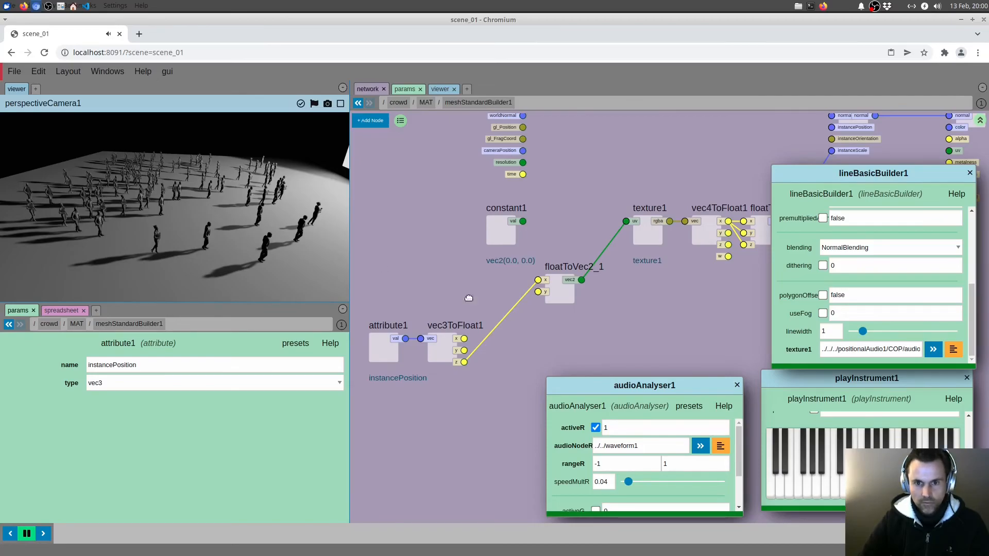
Insert a mult node on the connection between vec3ToFloat1's z output and floatToVec2_1's x input
middle_drag(455, 297, 473, 291)
drag(403, 291, 446, 356)
middle_drag(526, 349, 525, 336)
key(Tab)
text(mult)
click(529, 349)
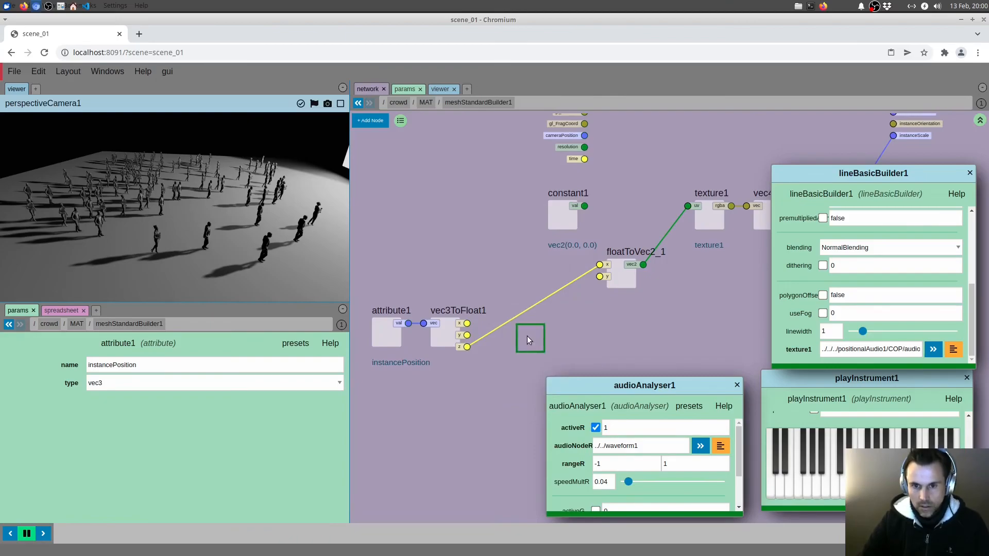
click(530, 307)
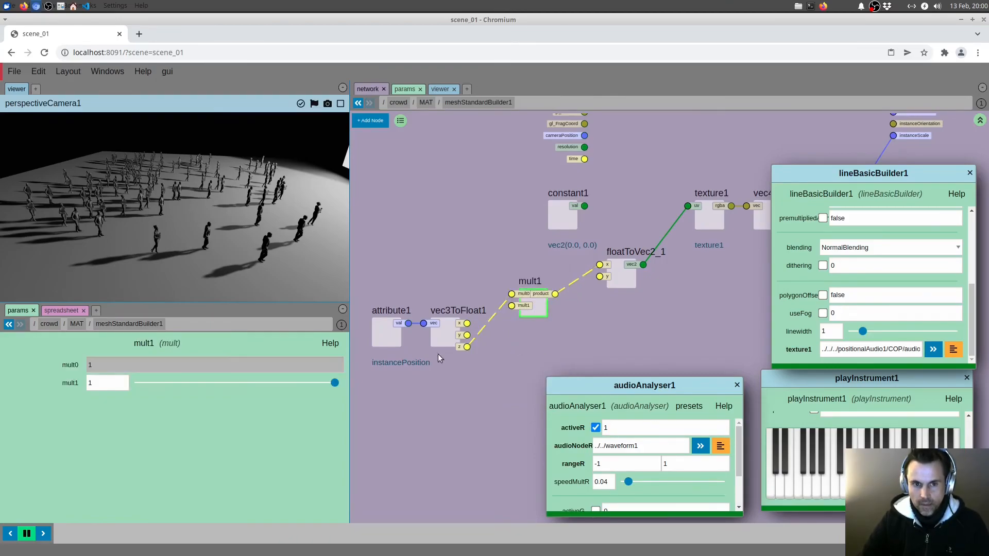
Set the mult node's mult1 value to 0.19, and play a note on the keyboard to check the crowd's scaling
drag(236, 384, 176, 385)
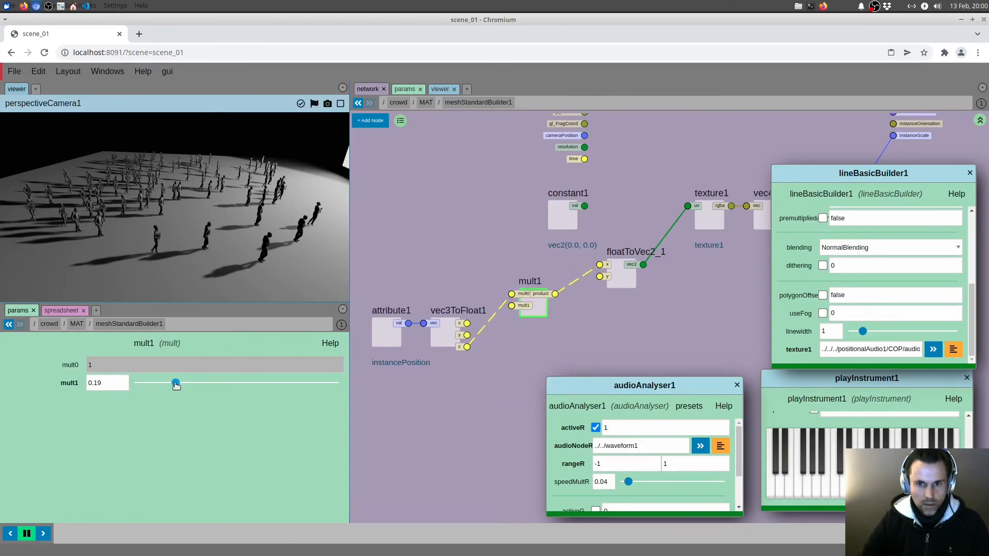
click(808, 486)
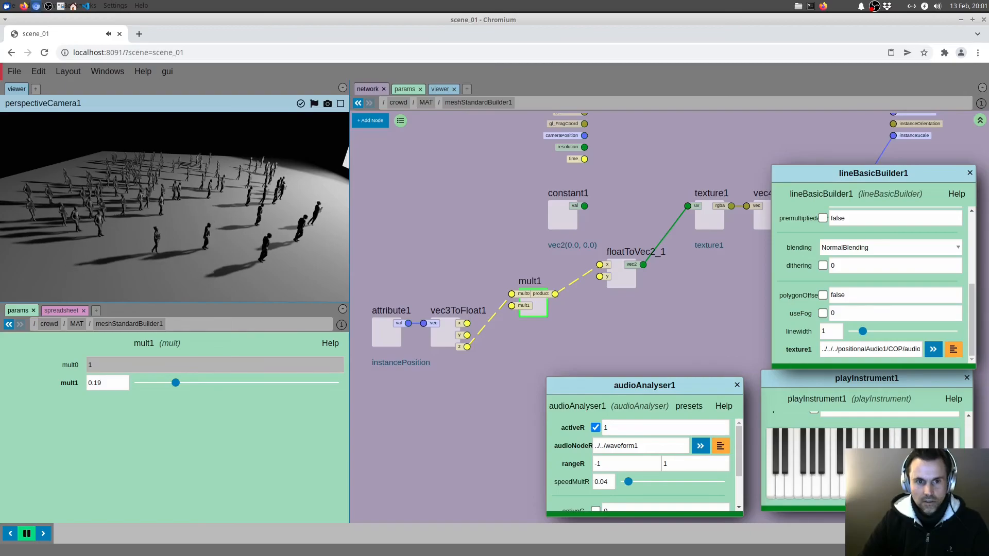
drag(253, 253, 272, 241)
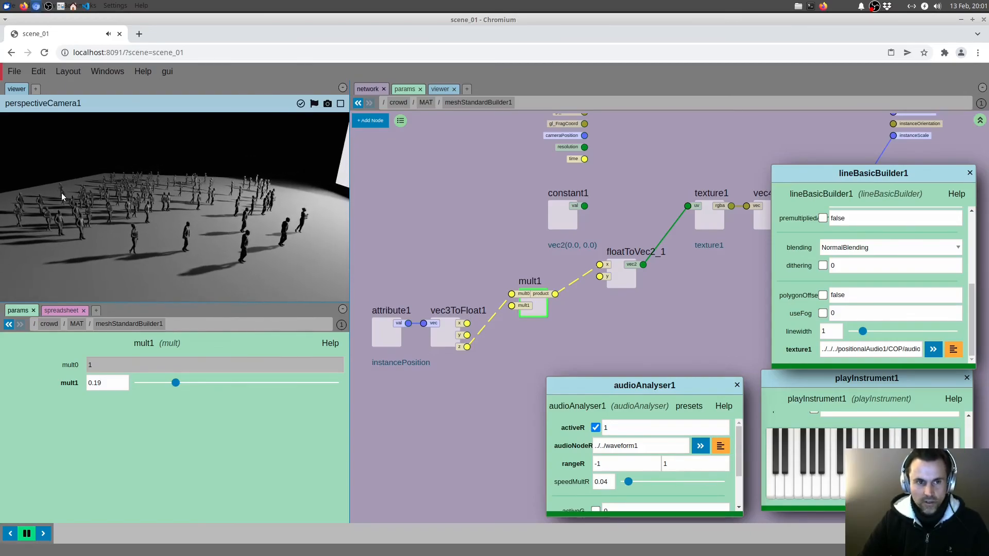